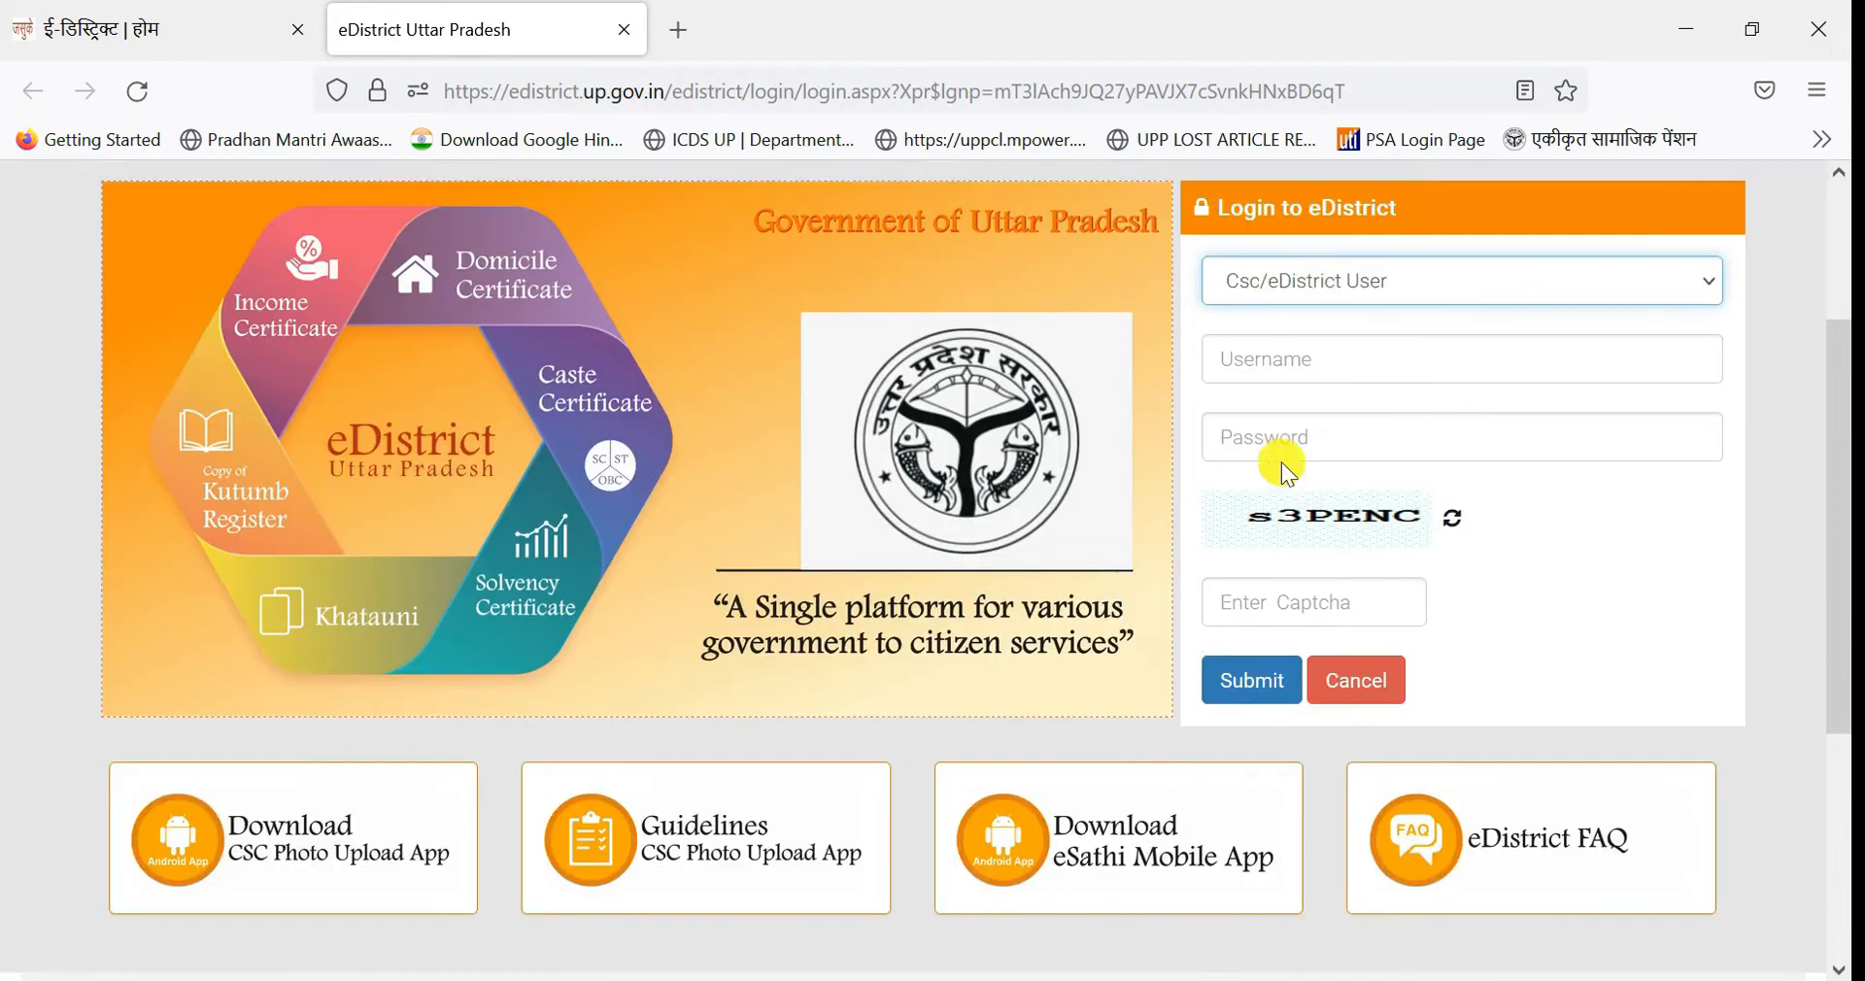
- Log in as a Csc/eDistrict User with the saved operator username and password, and enter the displayed captcha
{"action": "left_click", "coordinate": [1284, 264]}
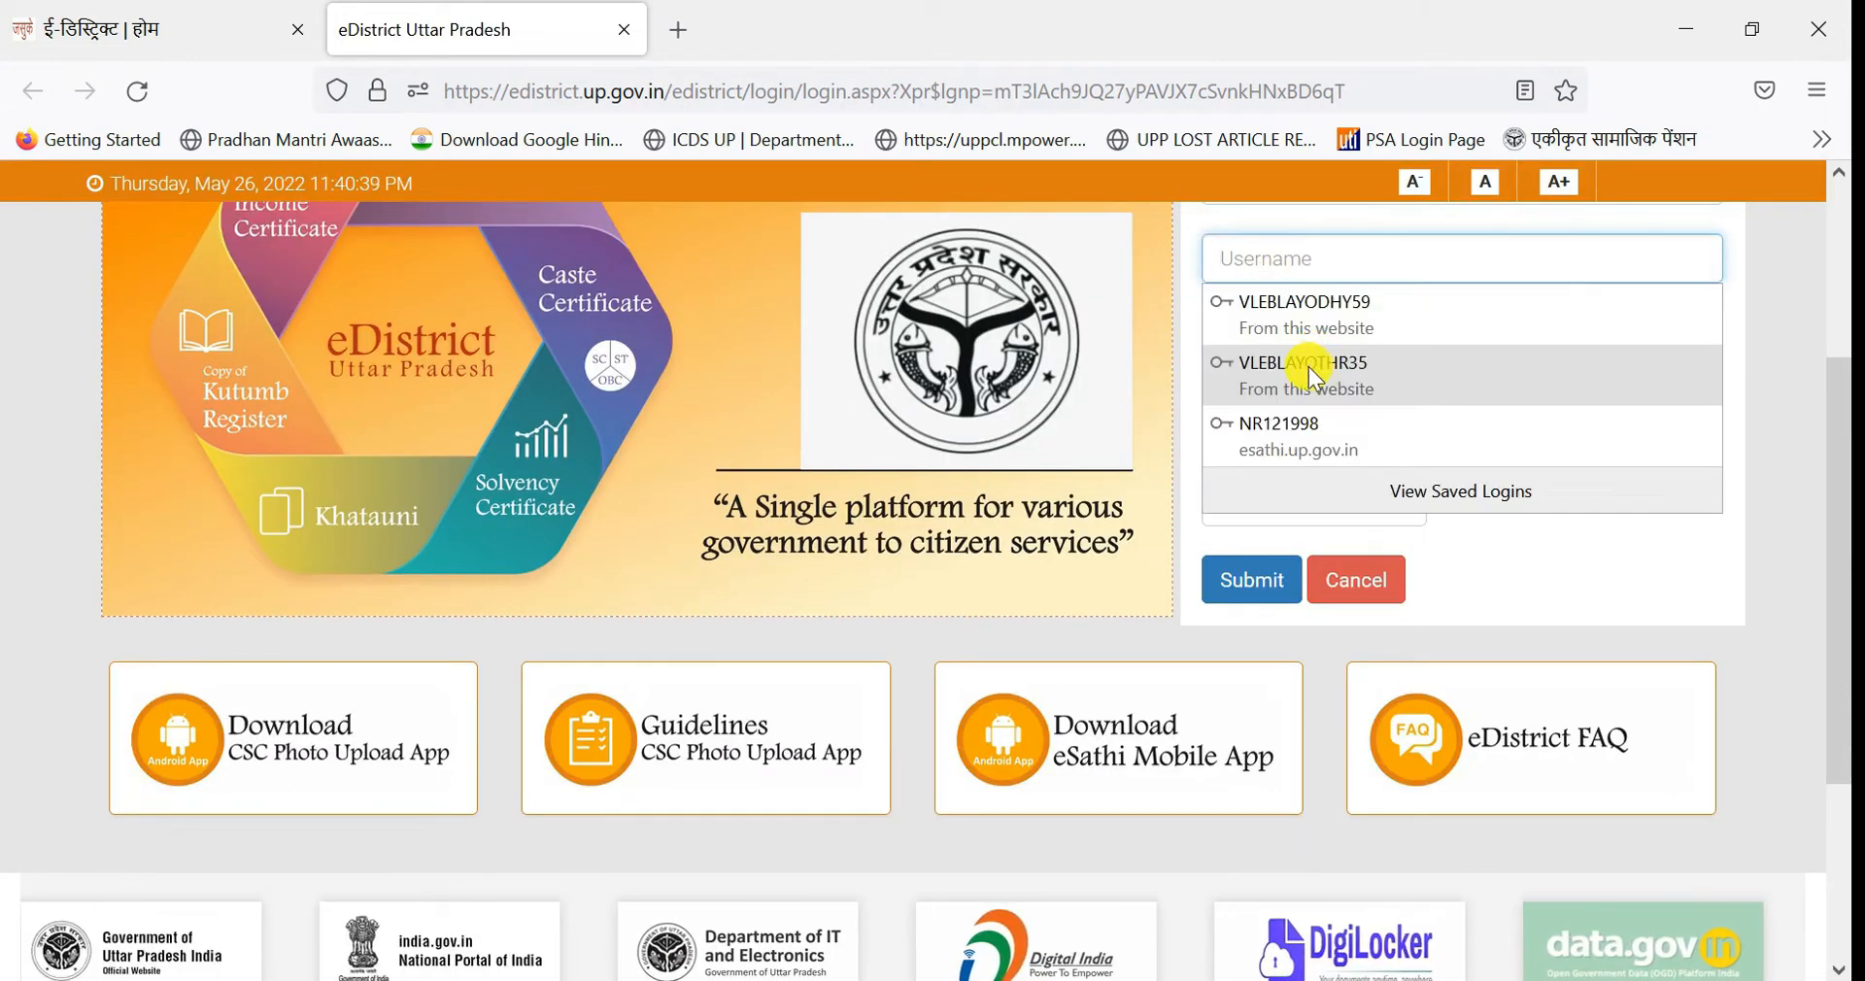
{"action": "left_click", "coordinate": [1303, 367]}
{"action": "left_click", "coordinate": [1334, 501]}
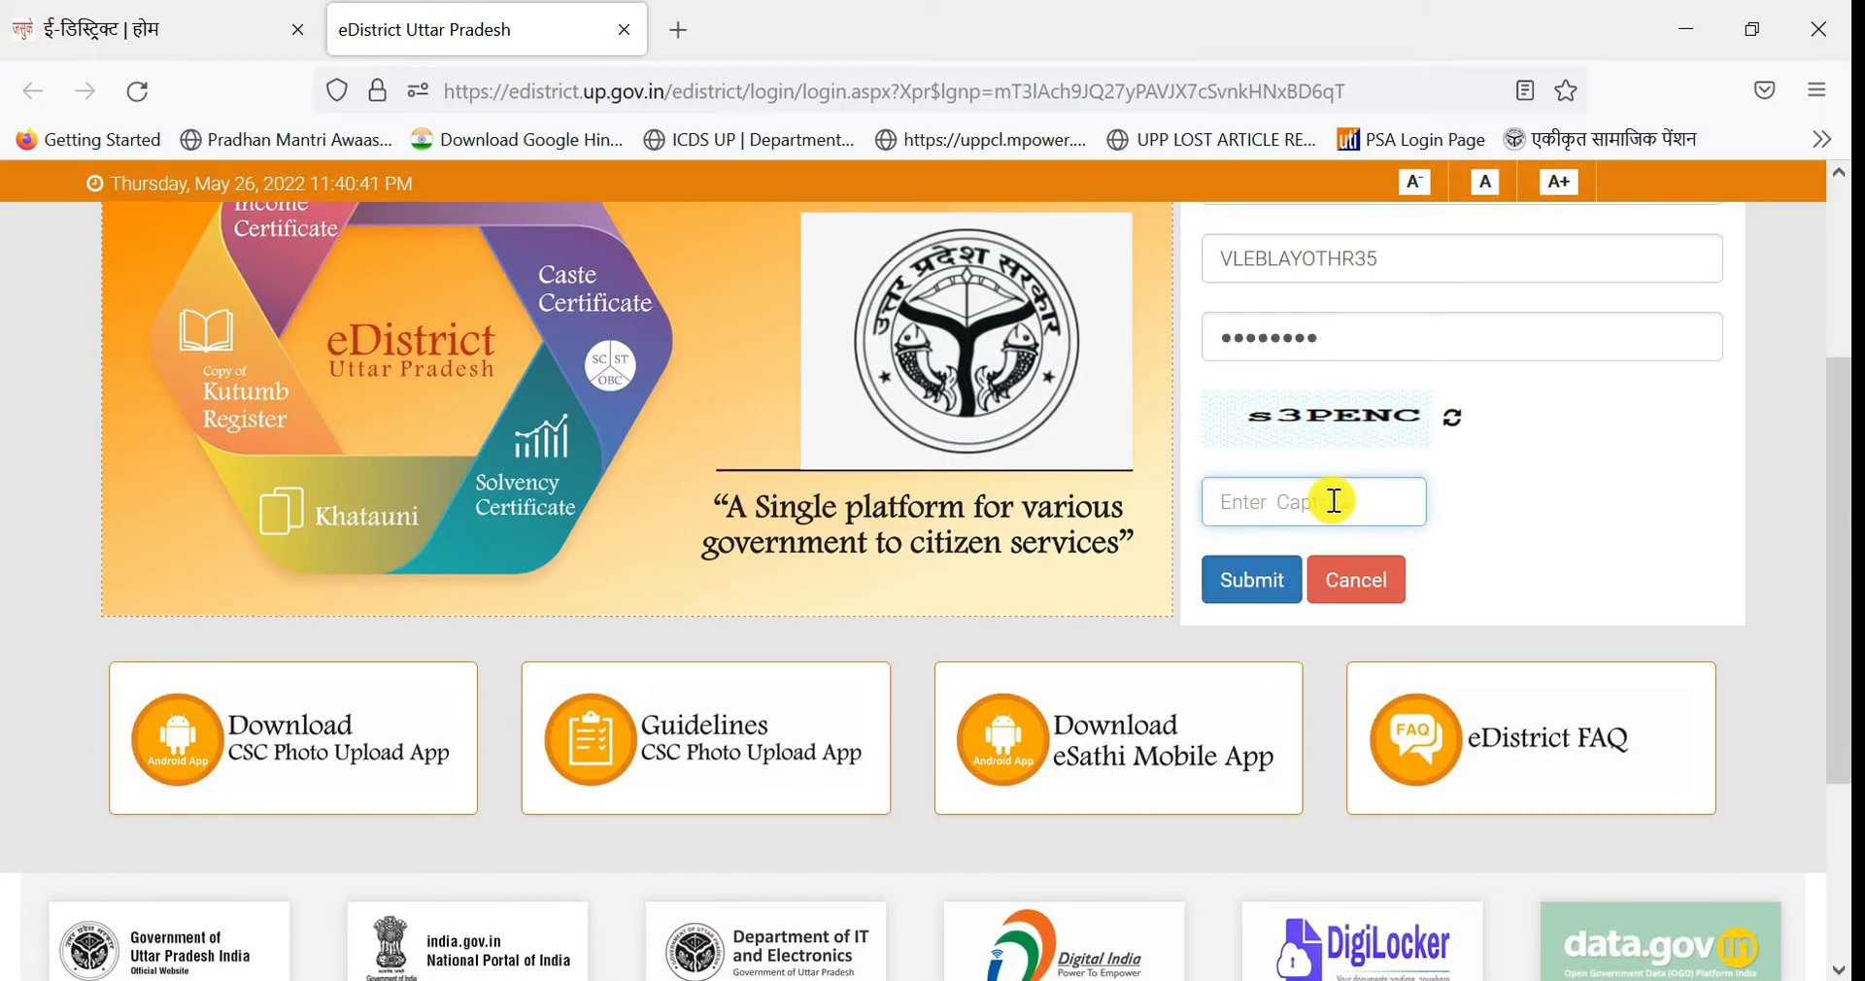
{"action": "type", "text": "s3P"}
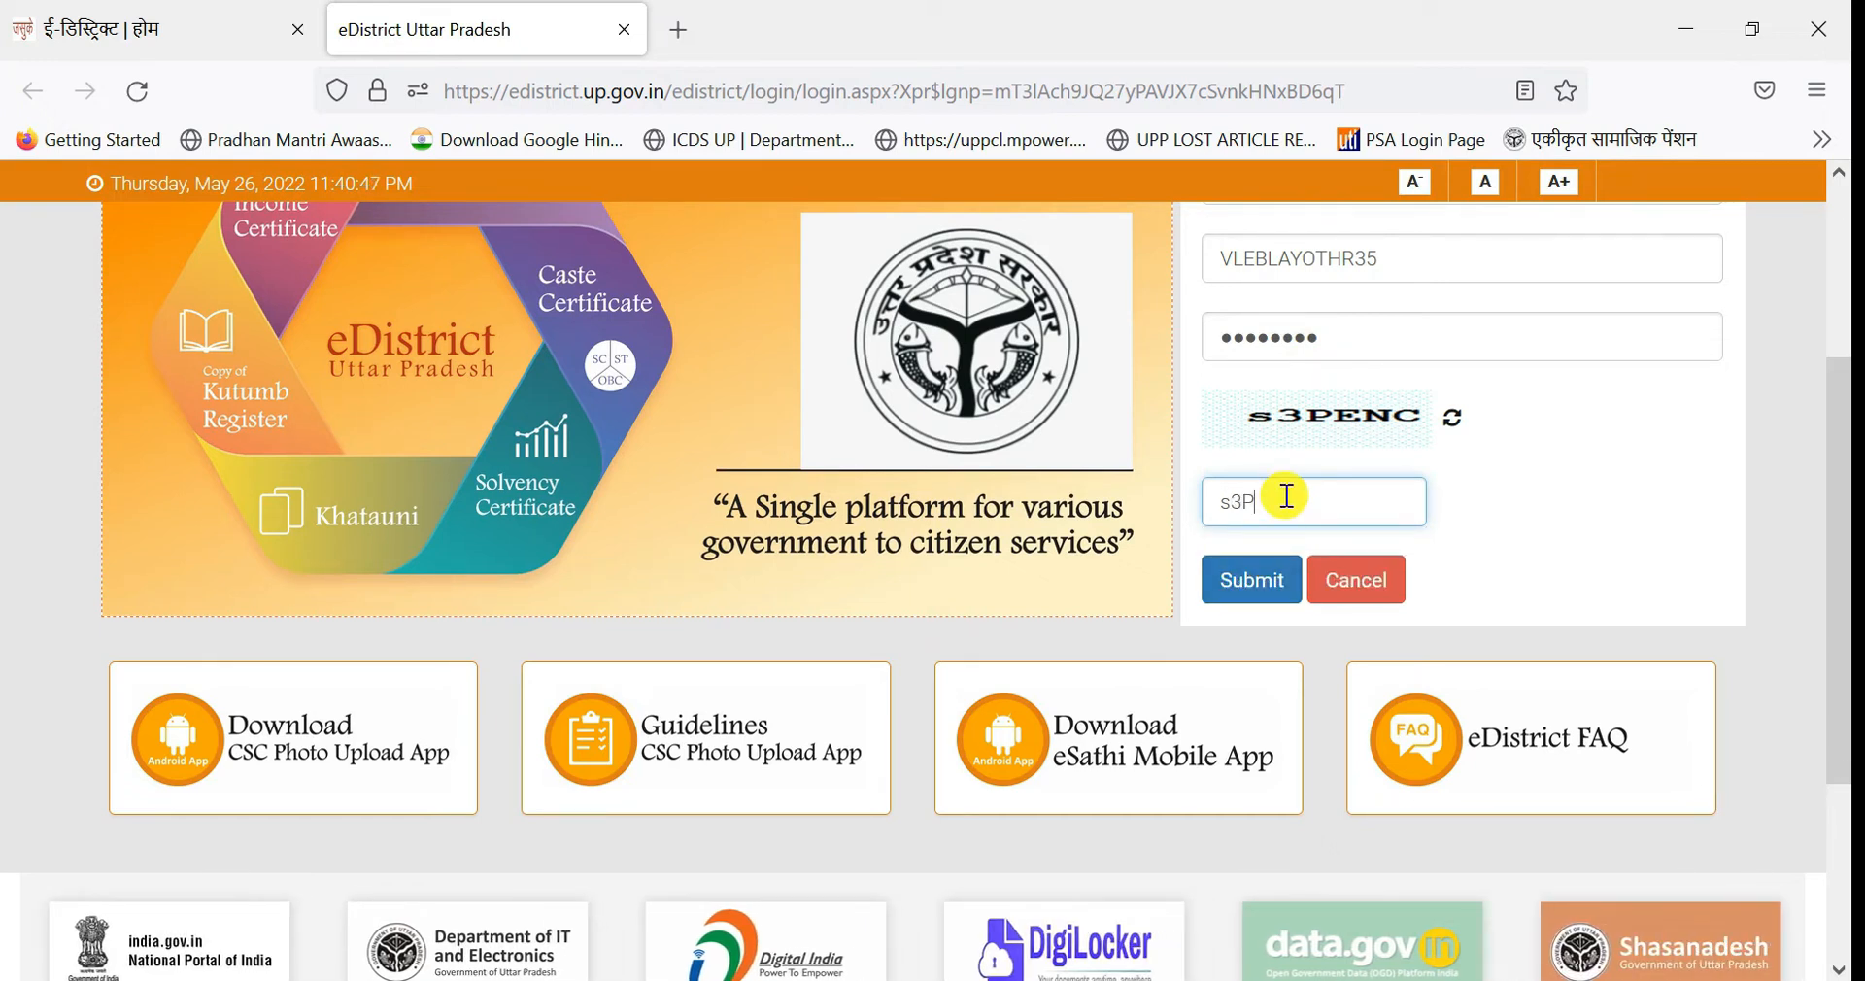
{"action": "type", "text": "EN"}
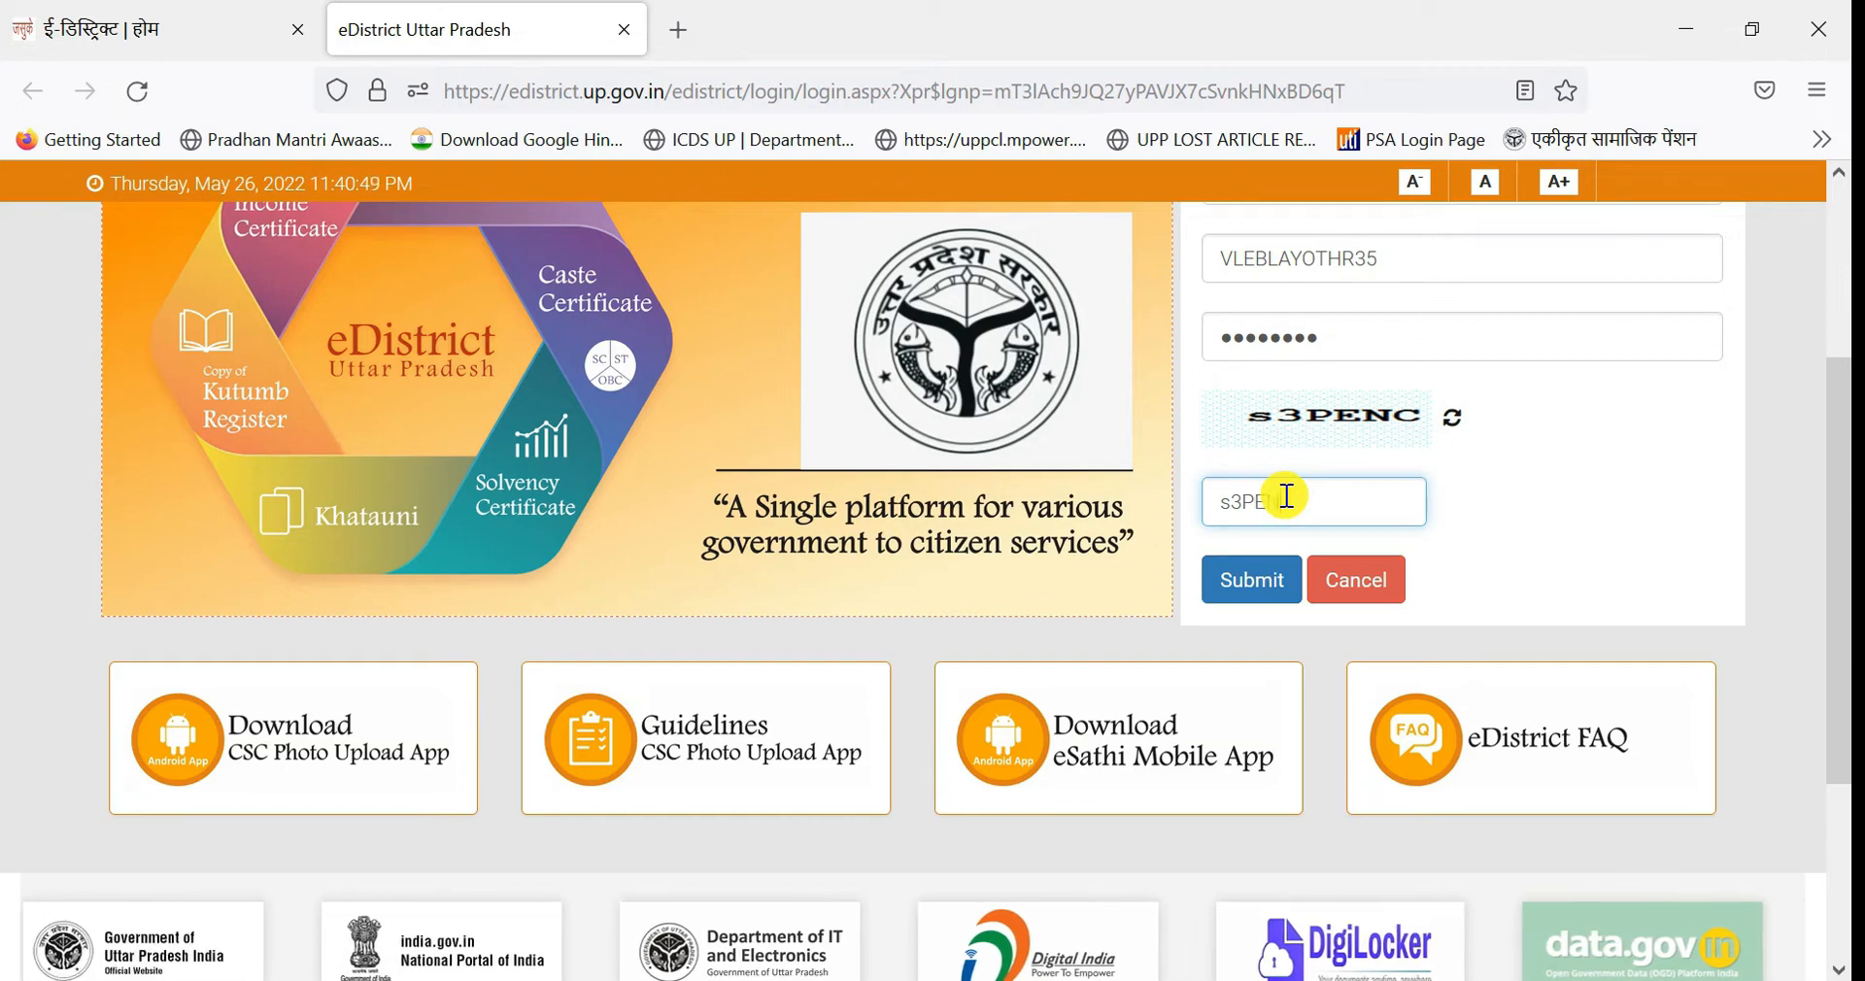
{"action": "left_click", "coordinate": [1255, 575]}
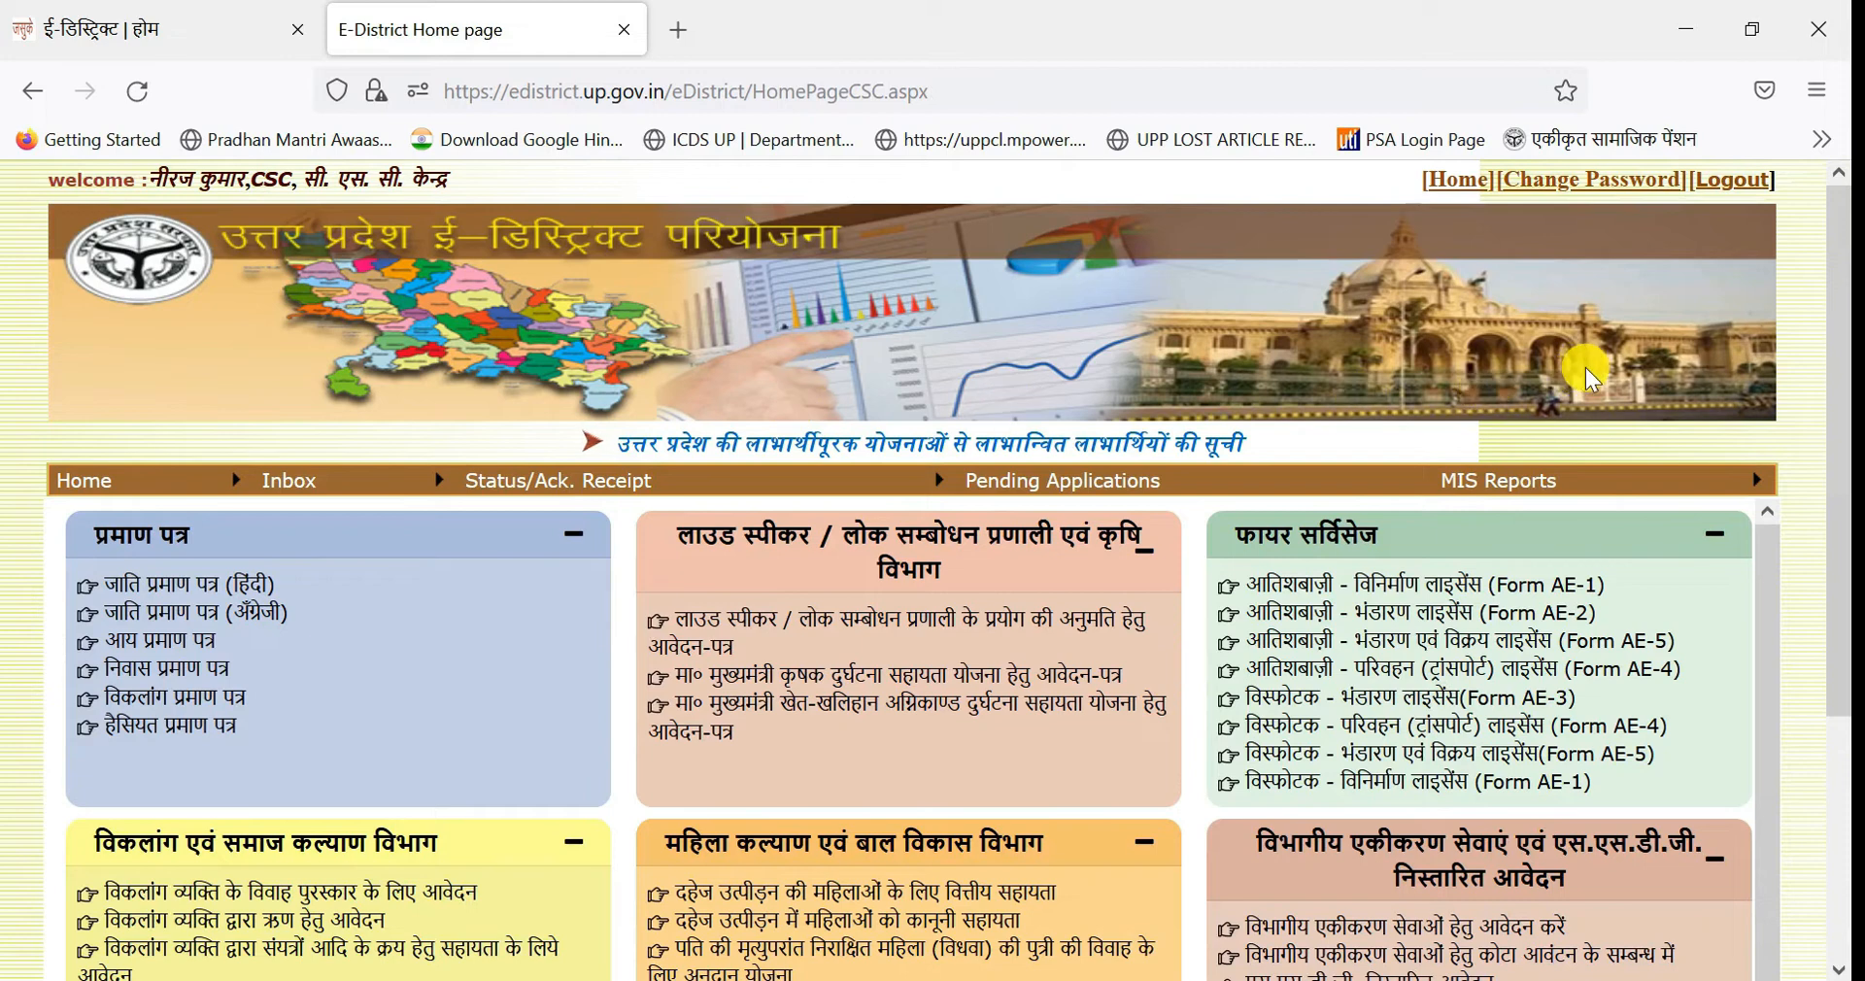
- Open the application page for departmental integrated services and choose the Food And Civil Supplies (Ration Card) department
{"action": "left_click_drag", "start_coordinate": [1837, 303], "coordinate": [1852, 416]}
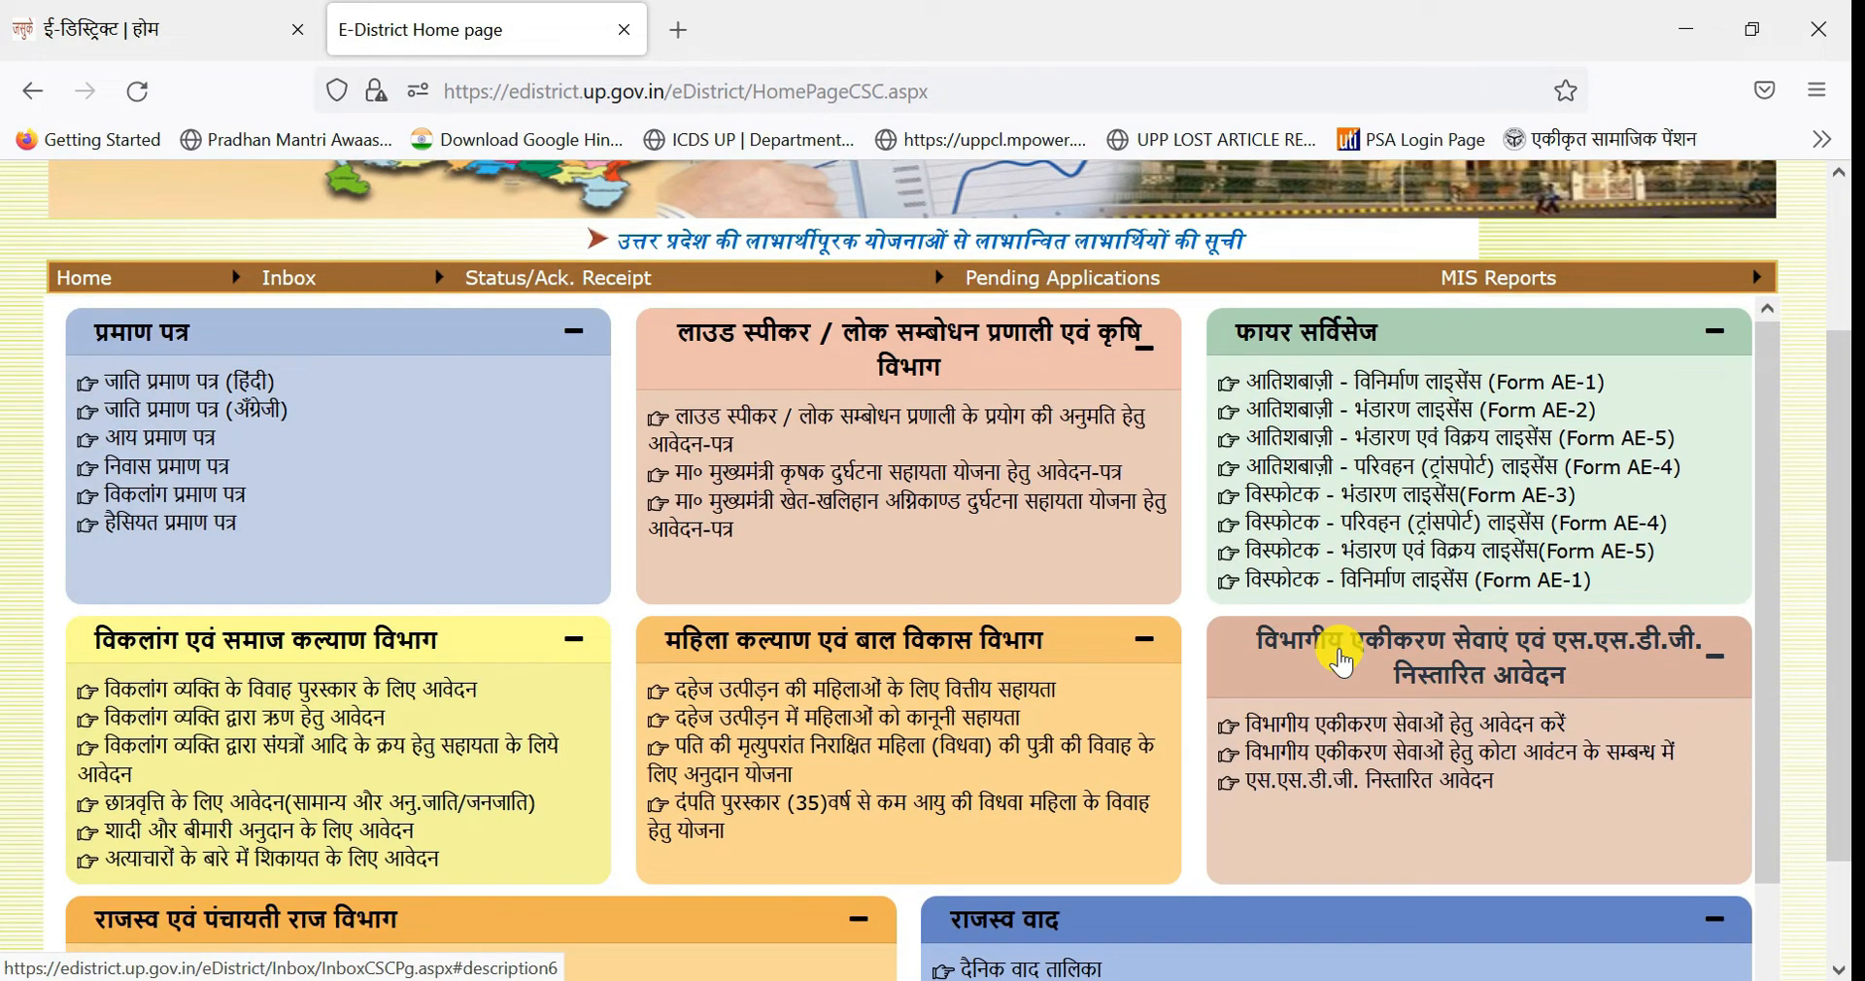
{"action": "left_click", "coordinate": [1423, 724]}
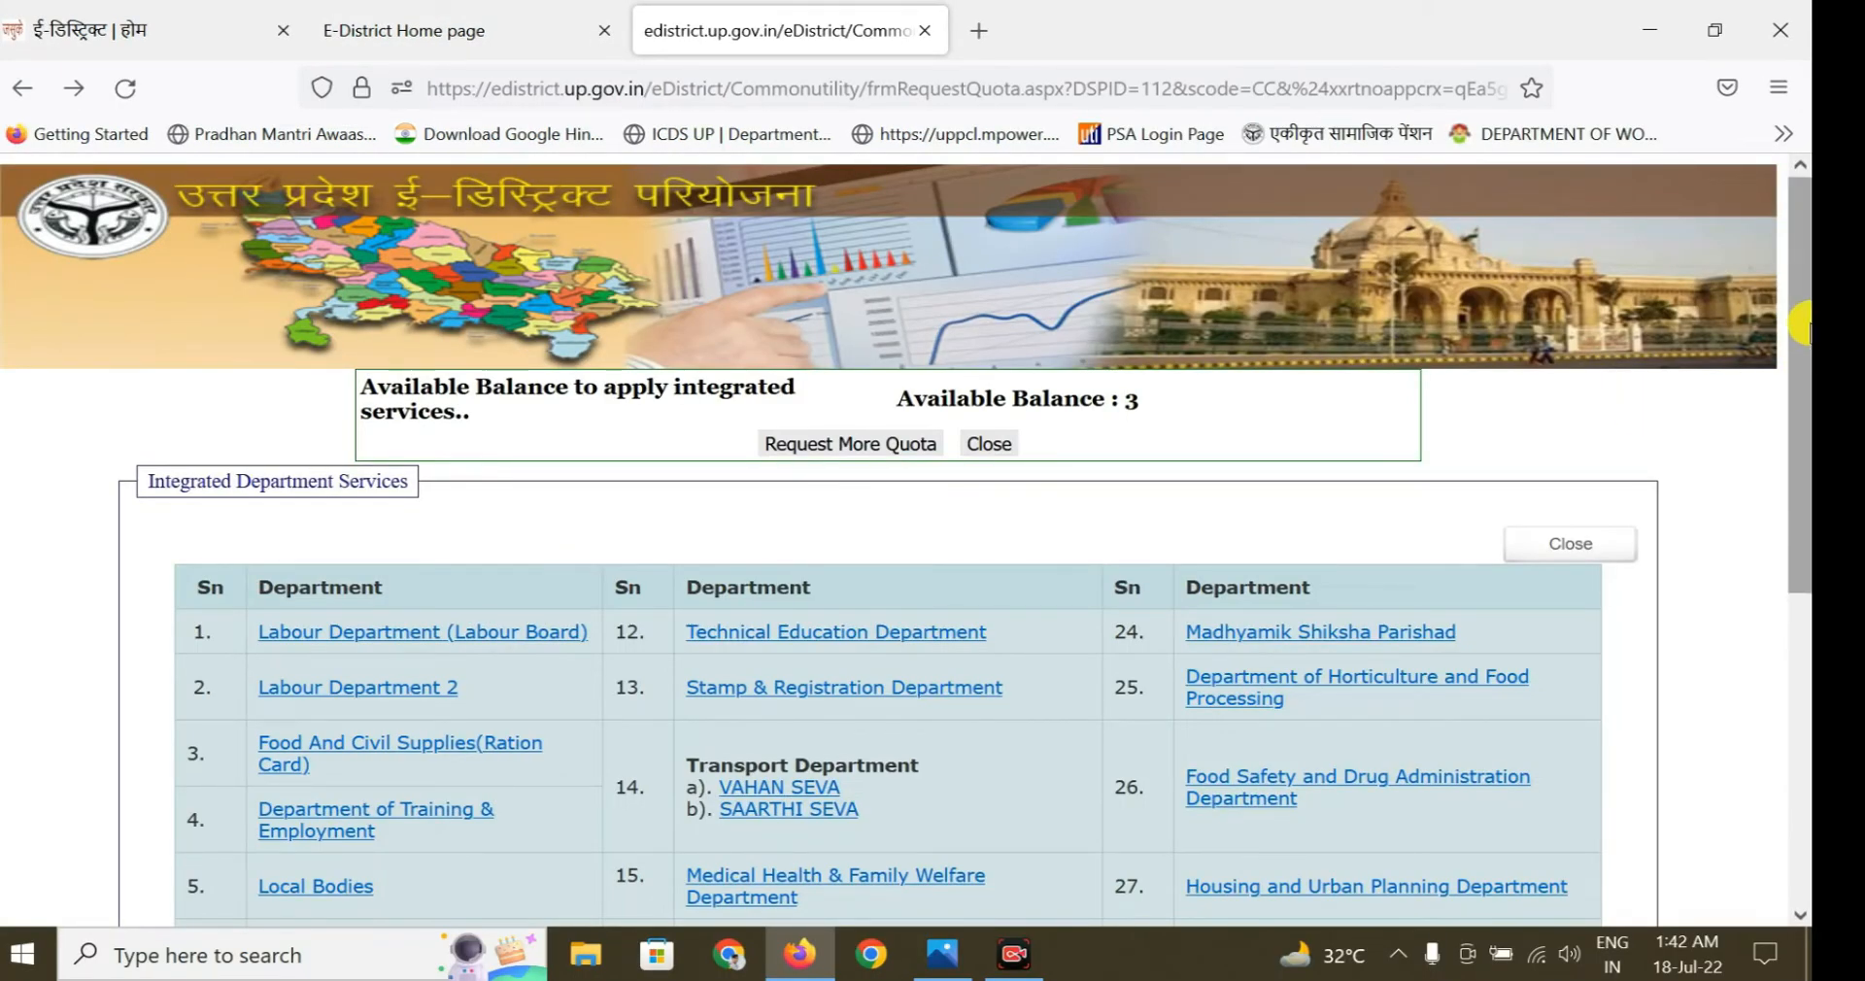
{"action": "left_click_drag", "start_coordinate": [1802, 325], "coordinate": [1800, 439]}
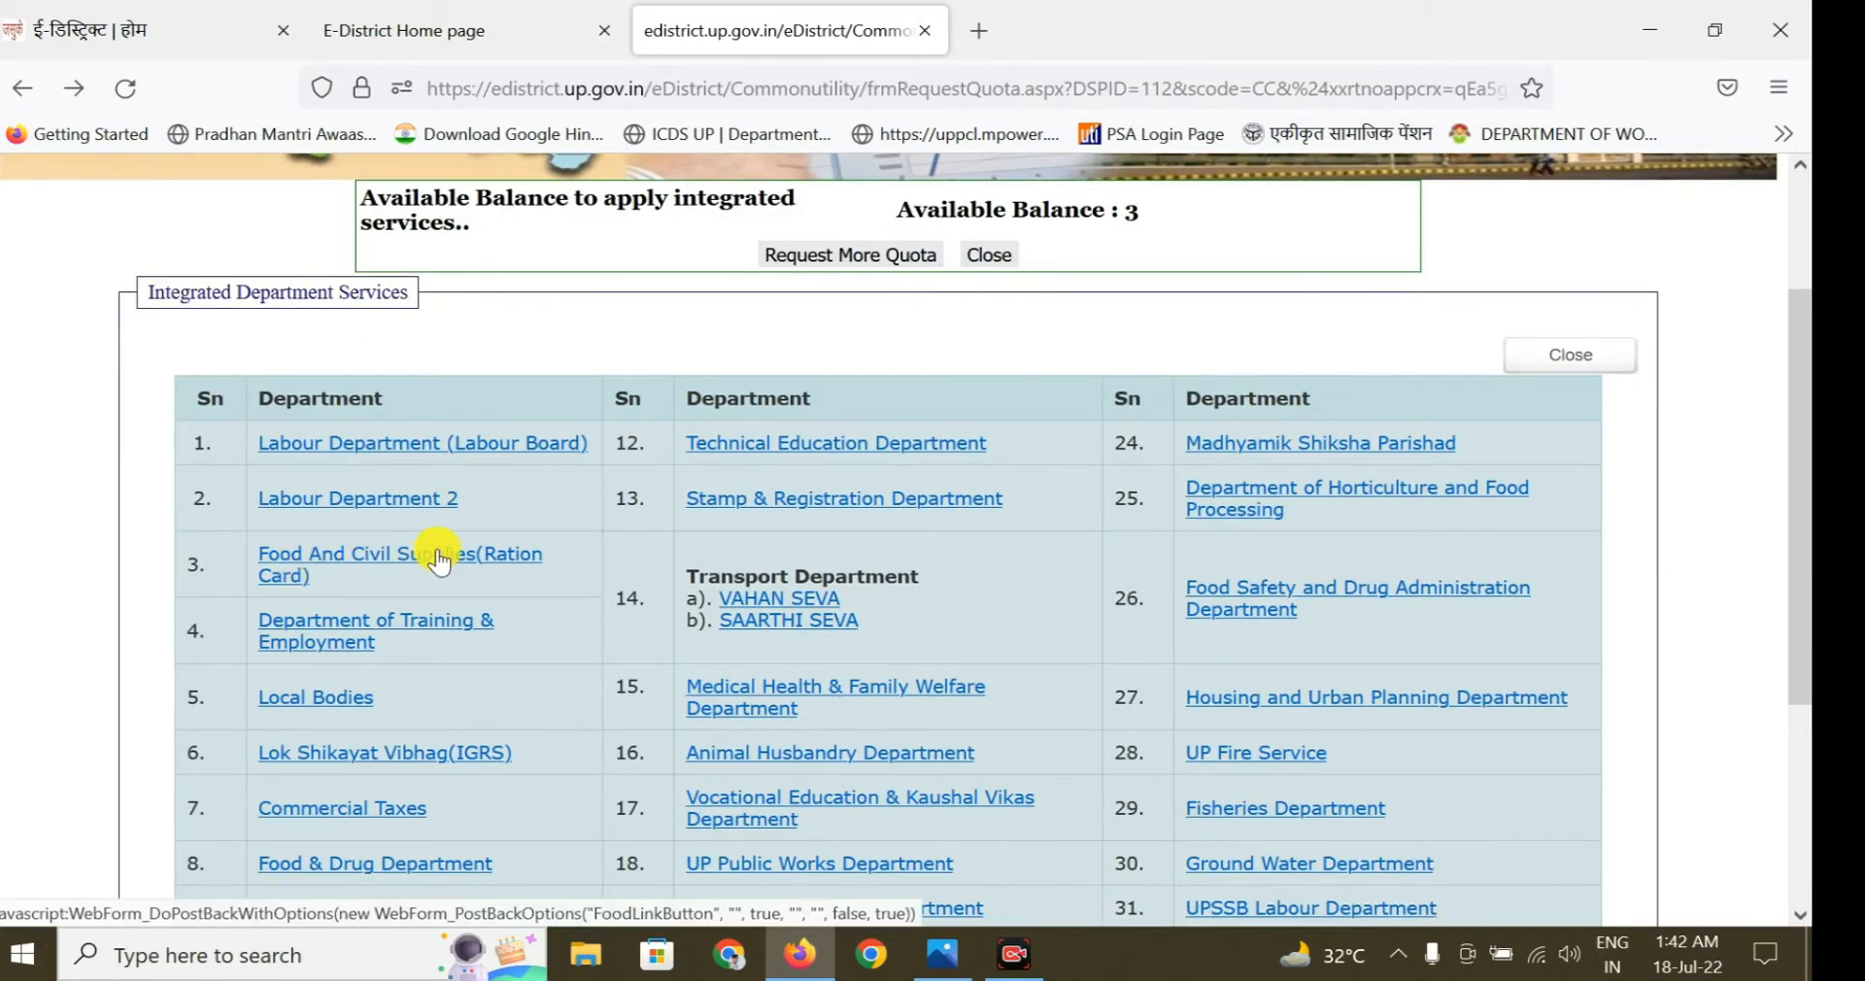
{"action": "left_click", "coordinate": [401, 556]}
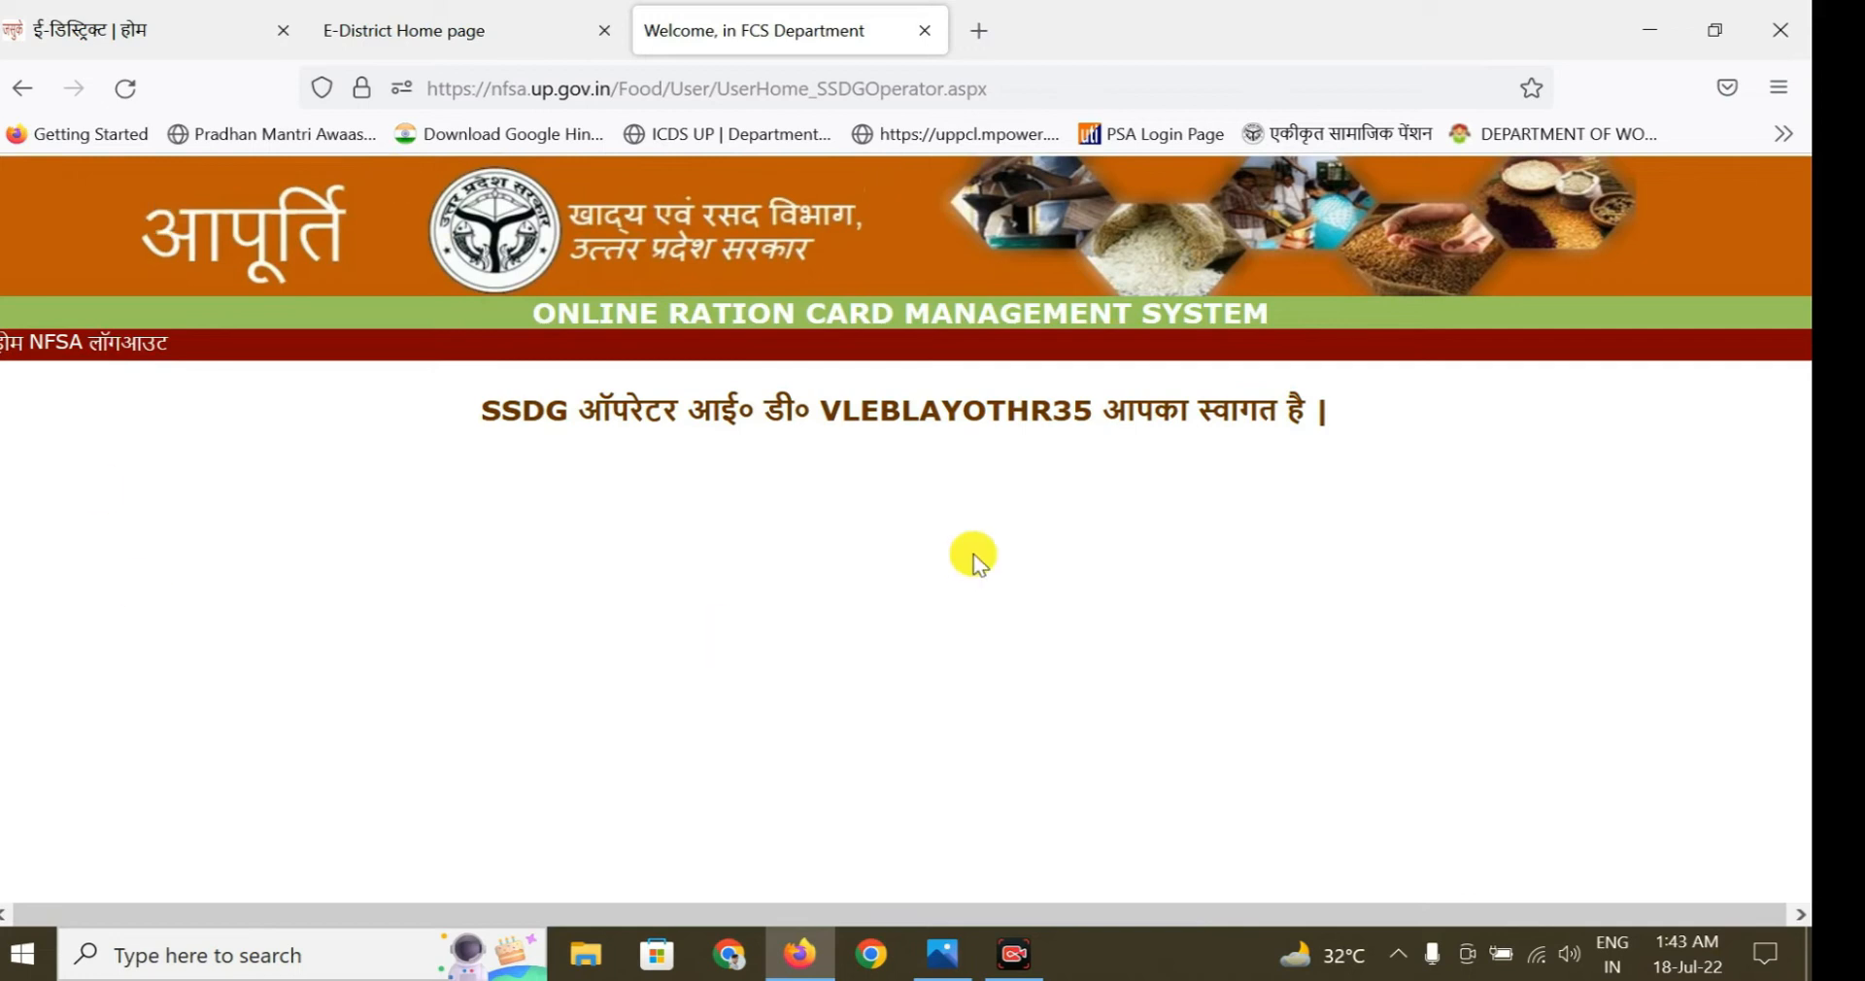
- Go to the NFSA services and open the new ration card entry 3.1.1 for पात्र गृहस्थी
{"action": "left_click", "coordinate": [56, 346]}
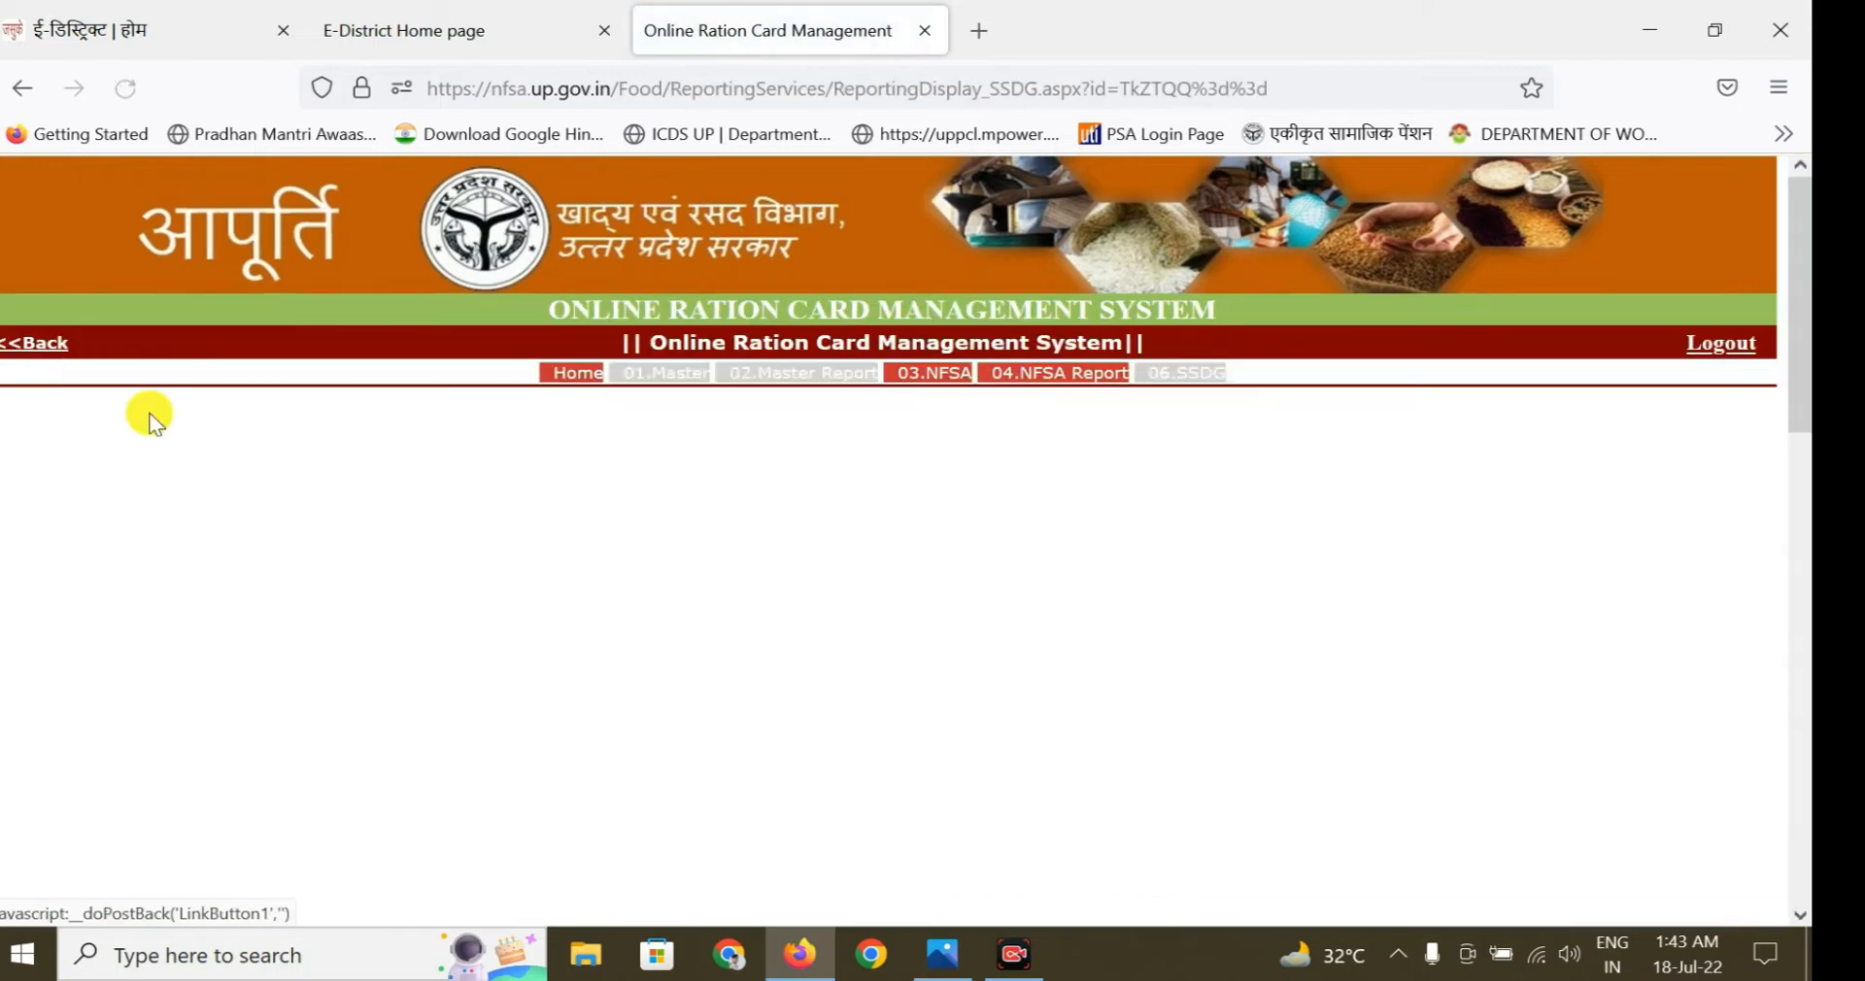
{"action": "left_click", "coordinate": [932, 379]}
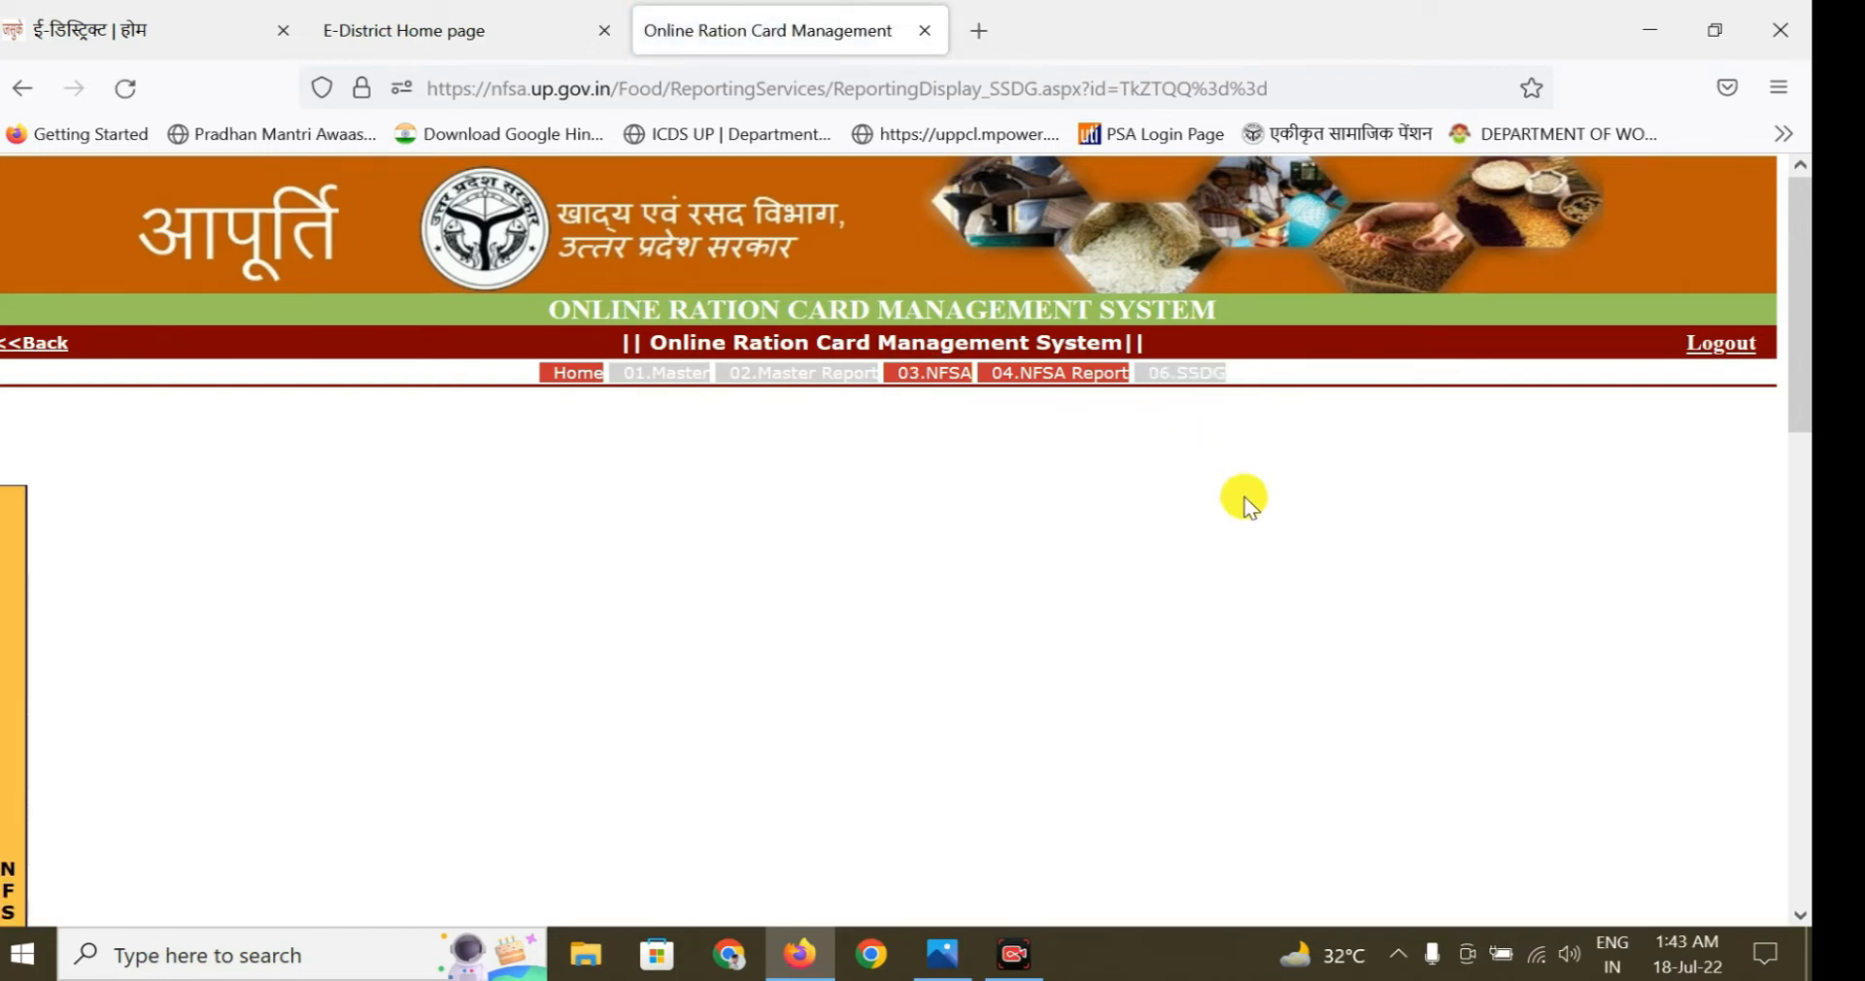
{"action": "scroll", "coordinate": [1244, 505], "scroll_direction": "down", "scroll_amount": 2}
{"action": "scroll", "coordinate": [1276, 536], "scroll_direction": "down", "scroll_amount": 3}
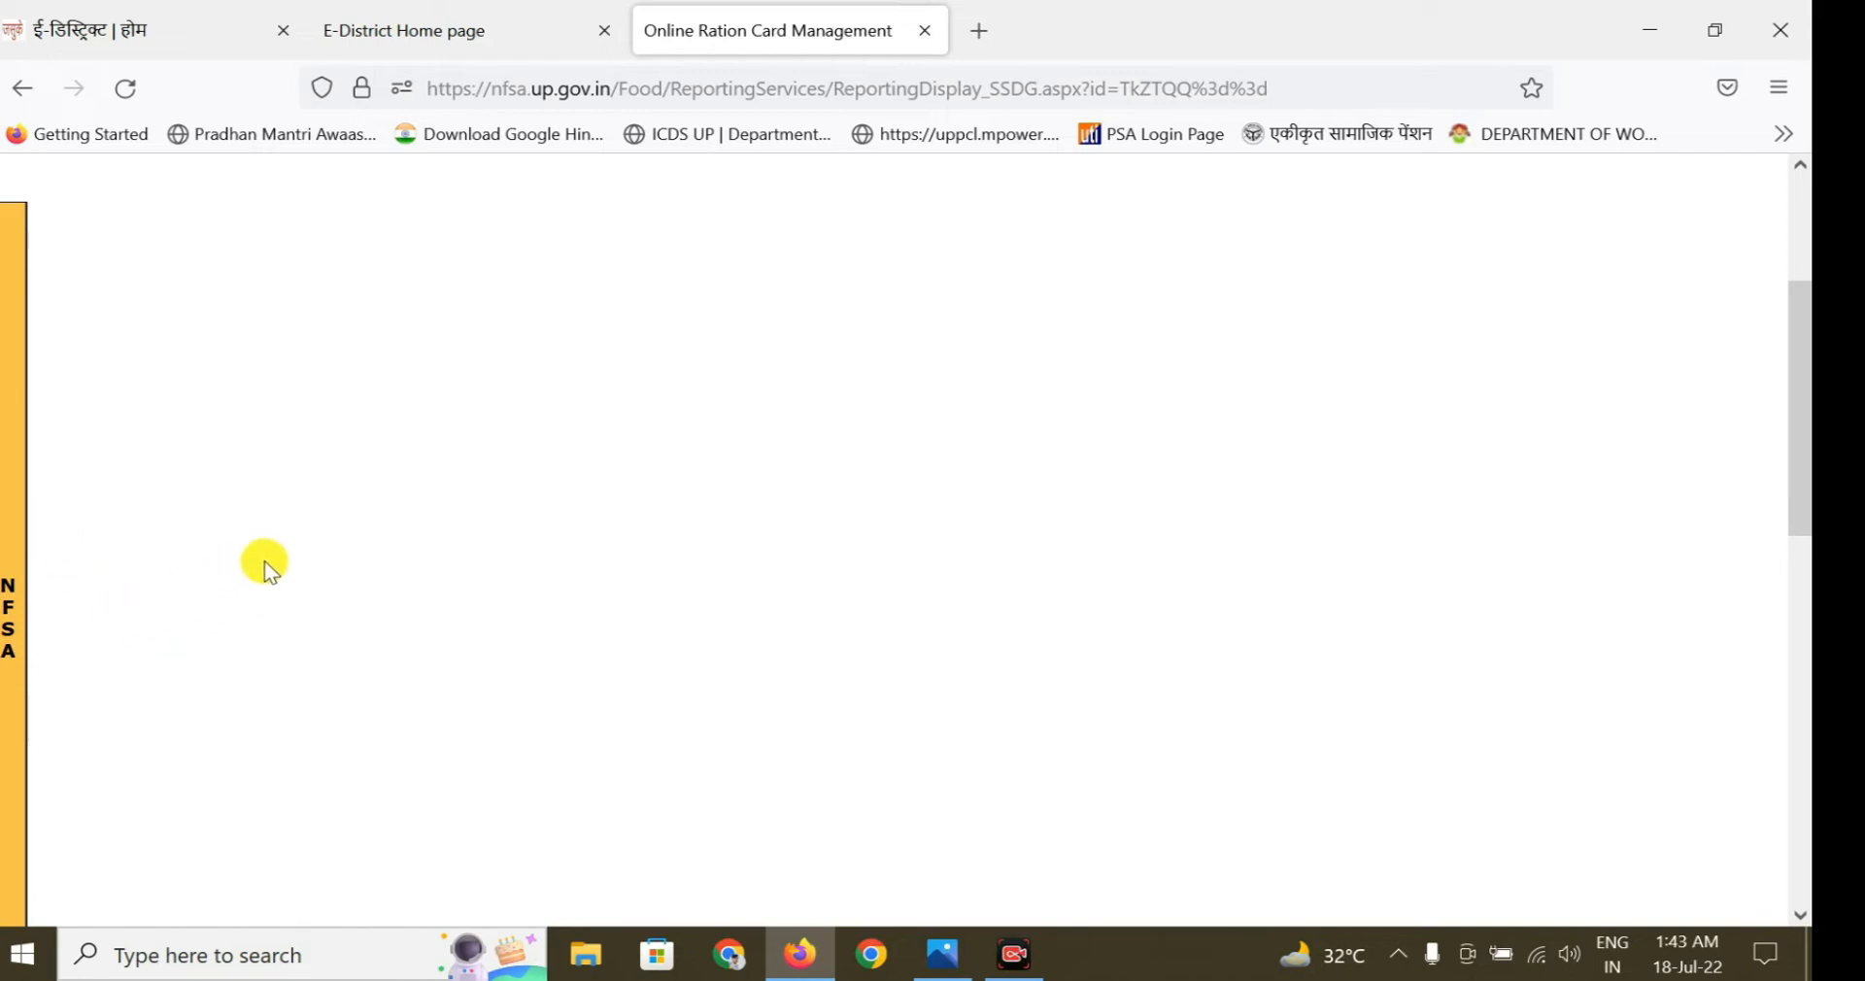
{"action": "scroll", "coordinate": [264, 562], "scroll_direction": "up", "scroll_amount": 3}
{"action": "mouse_move", "coordinate": [7, 410]}
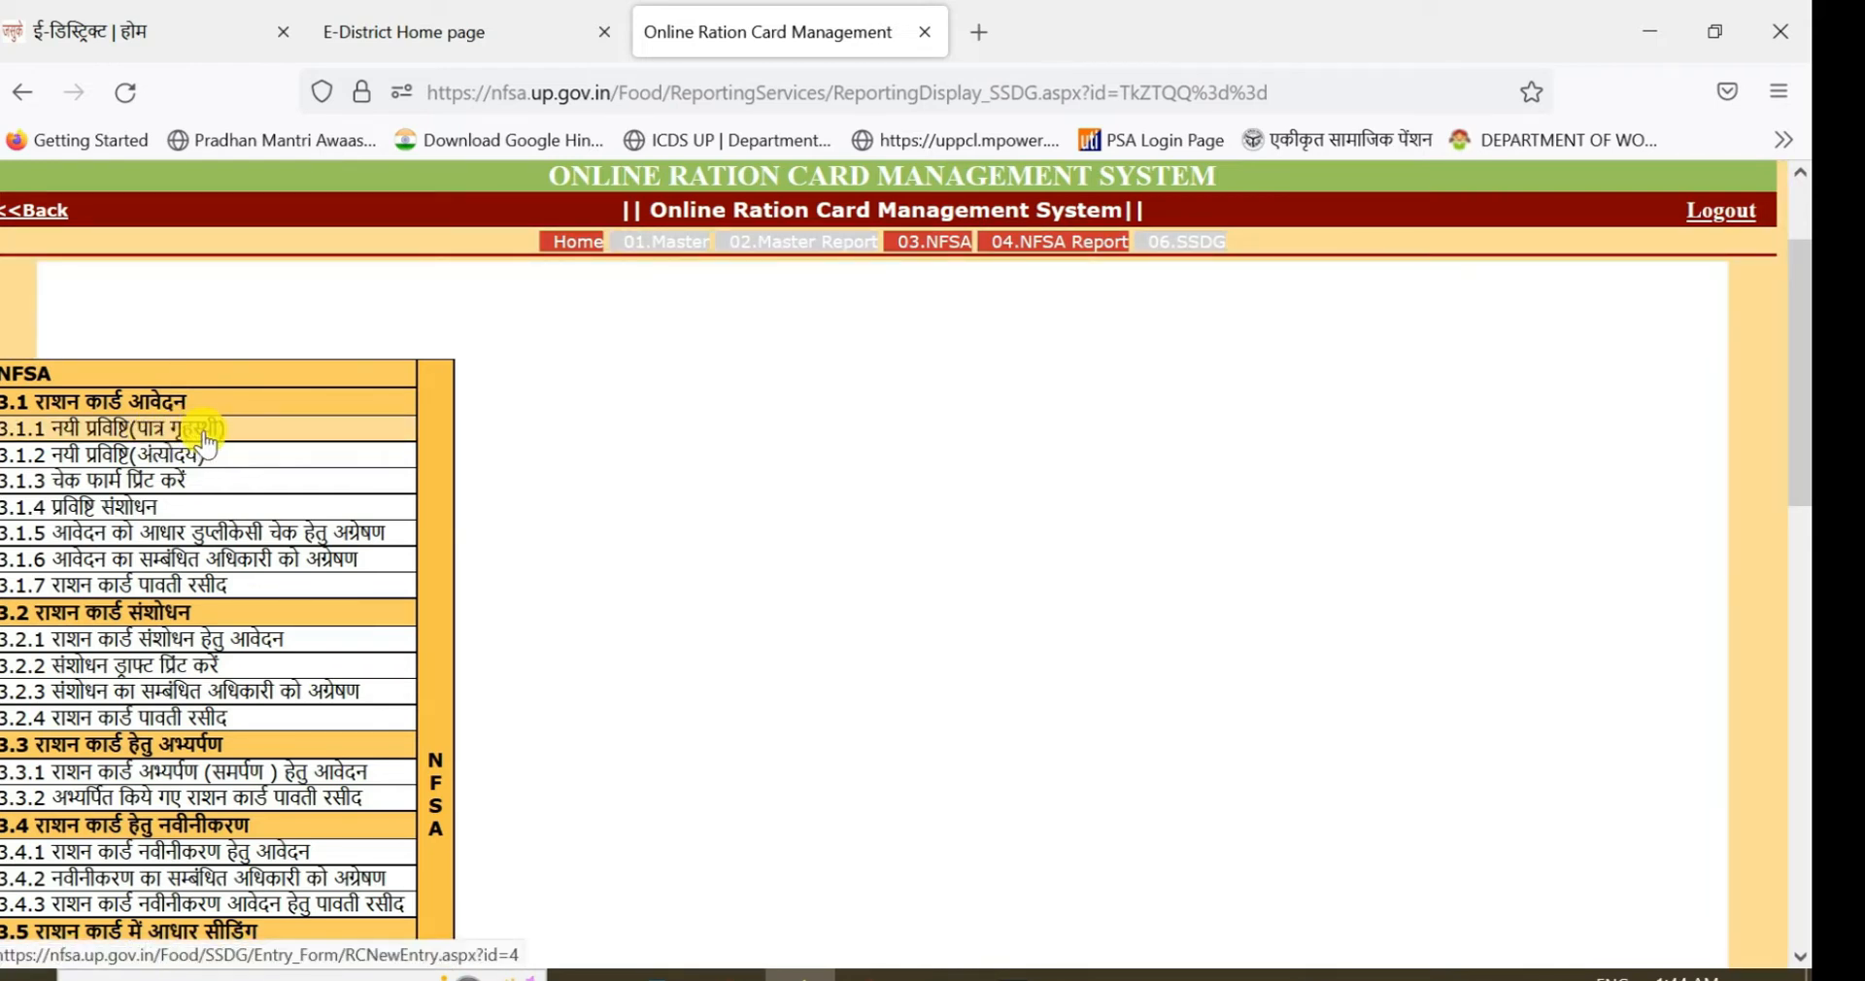
{"action": "left_click", "coordinate": [182, 433]}
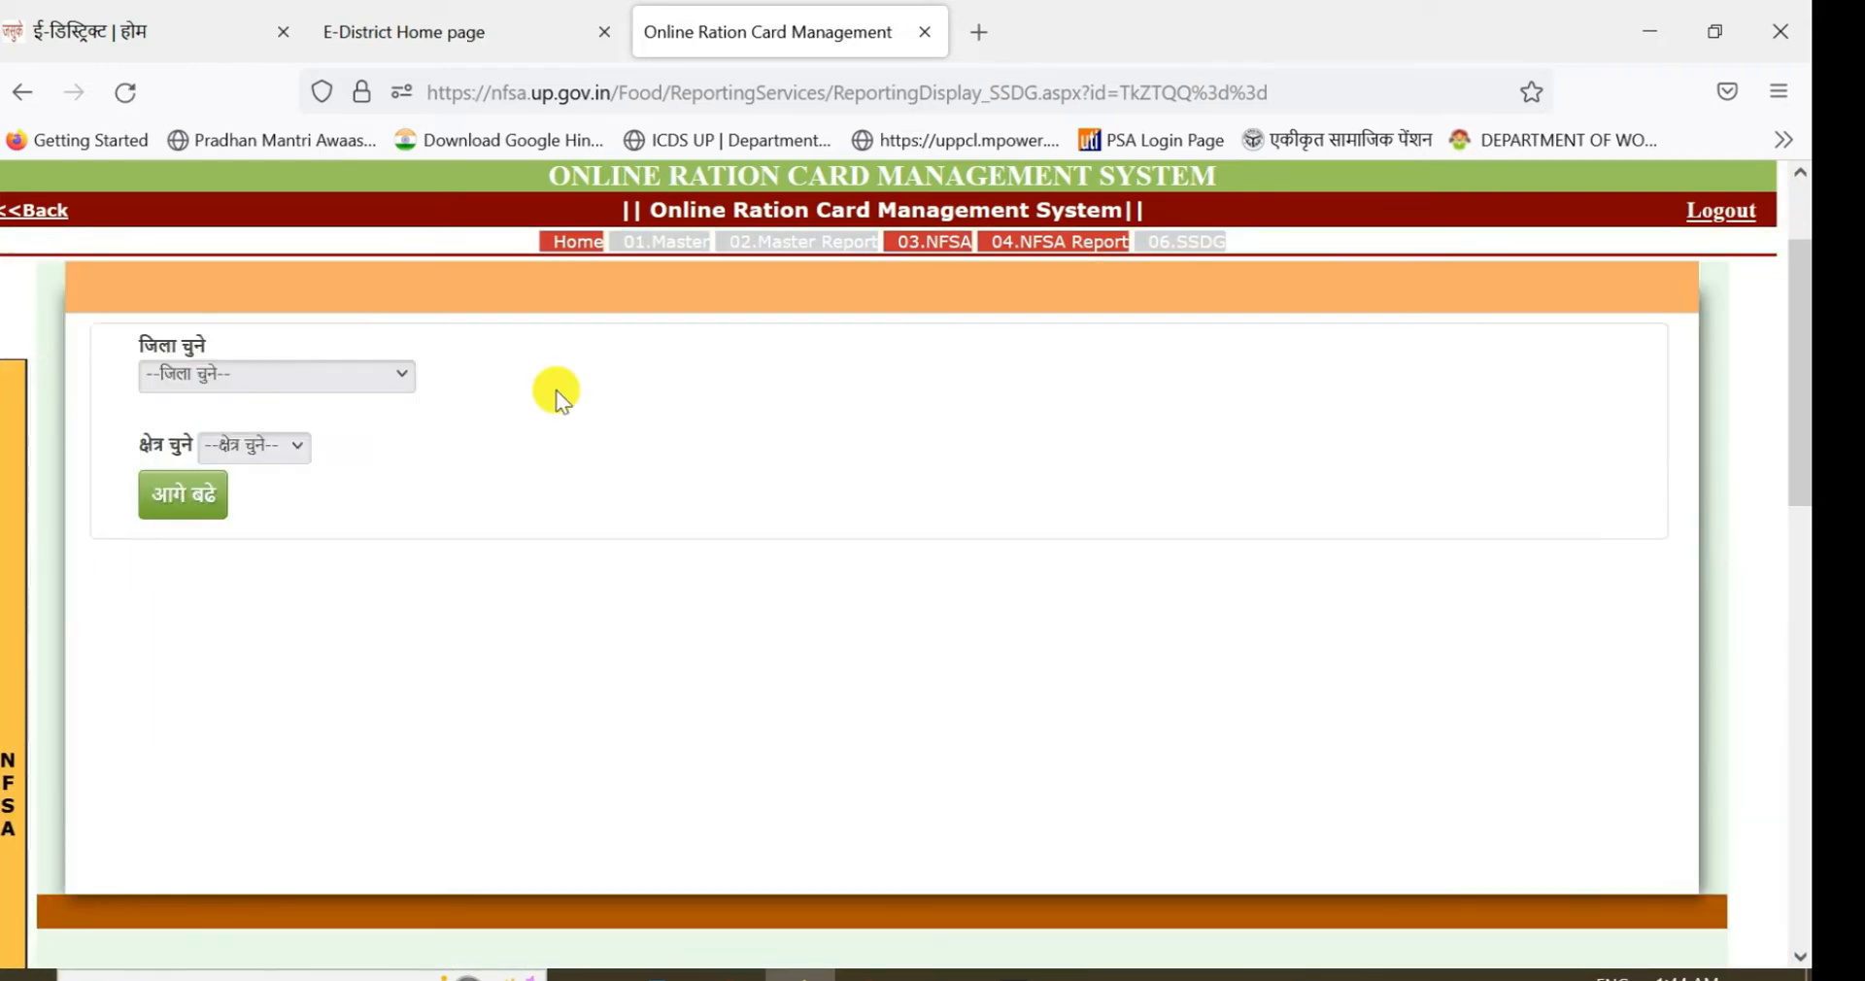
- Choose the district Ayodhya and the area type नगरीय, and proceed to the application form
{"action": "left_click", "coordinate": [285, 380]}
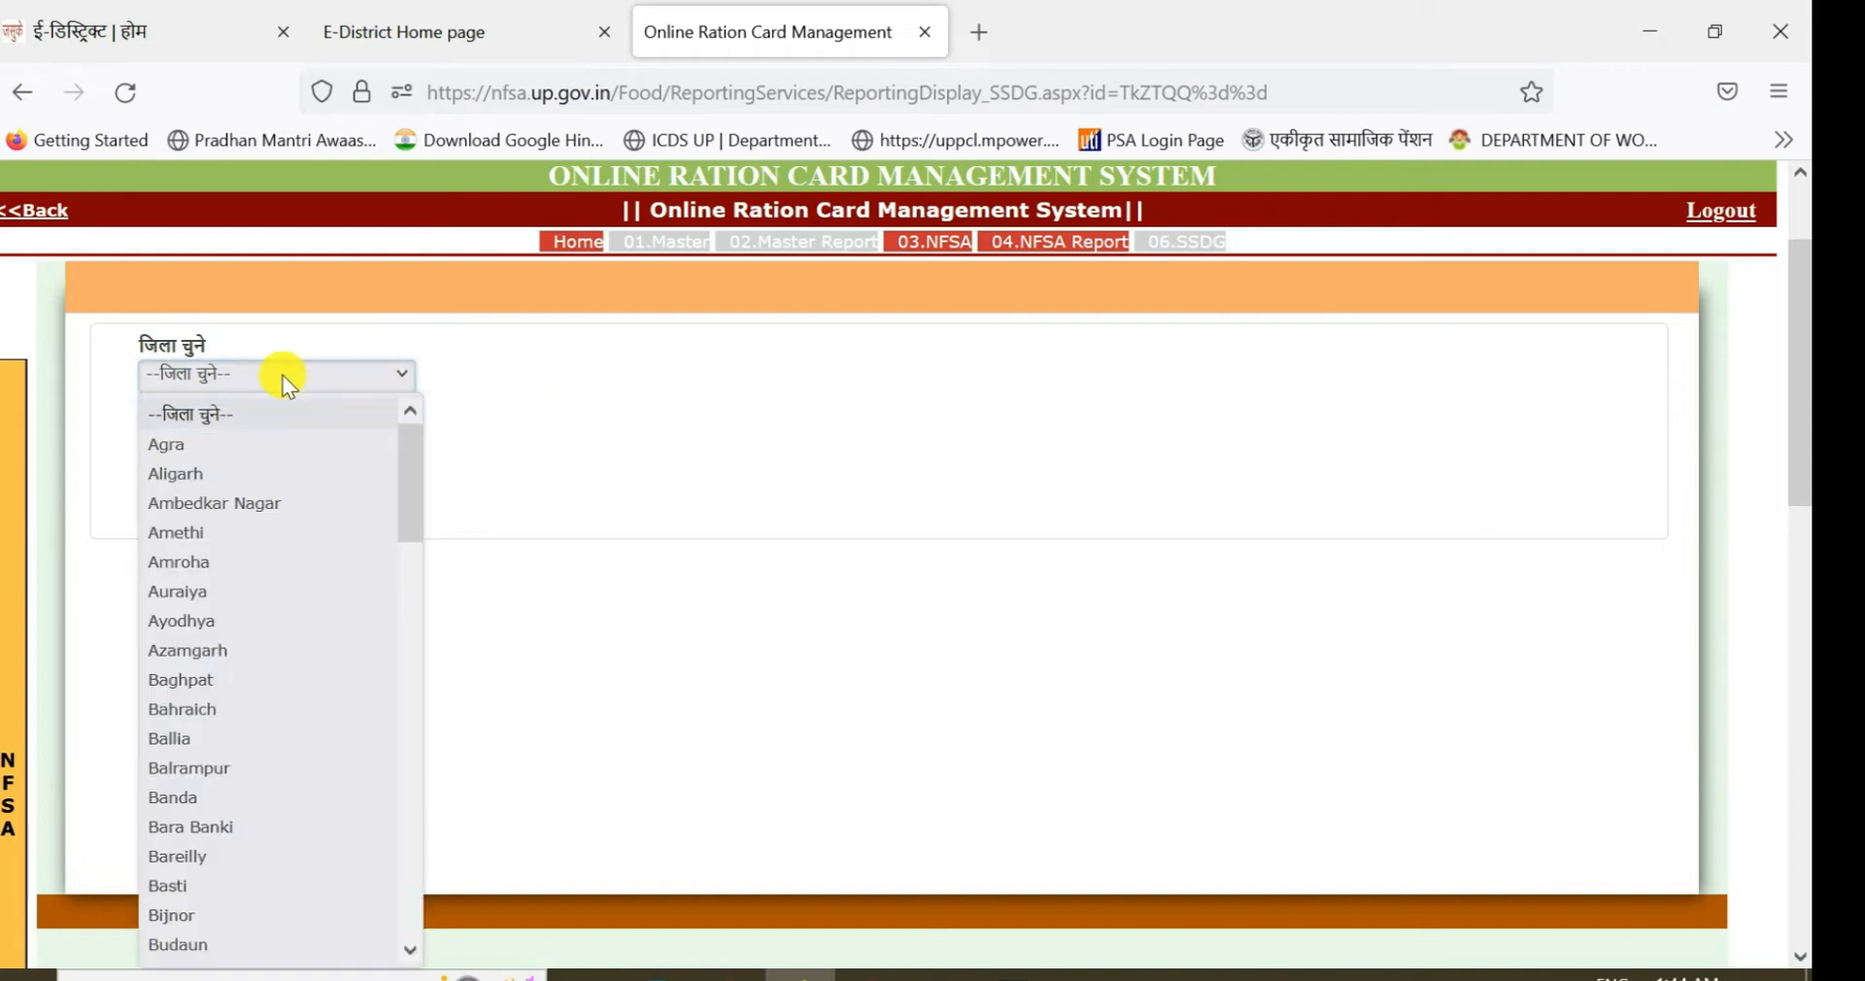
{"action": "left_click", "coordinate": [249, 620]}
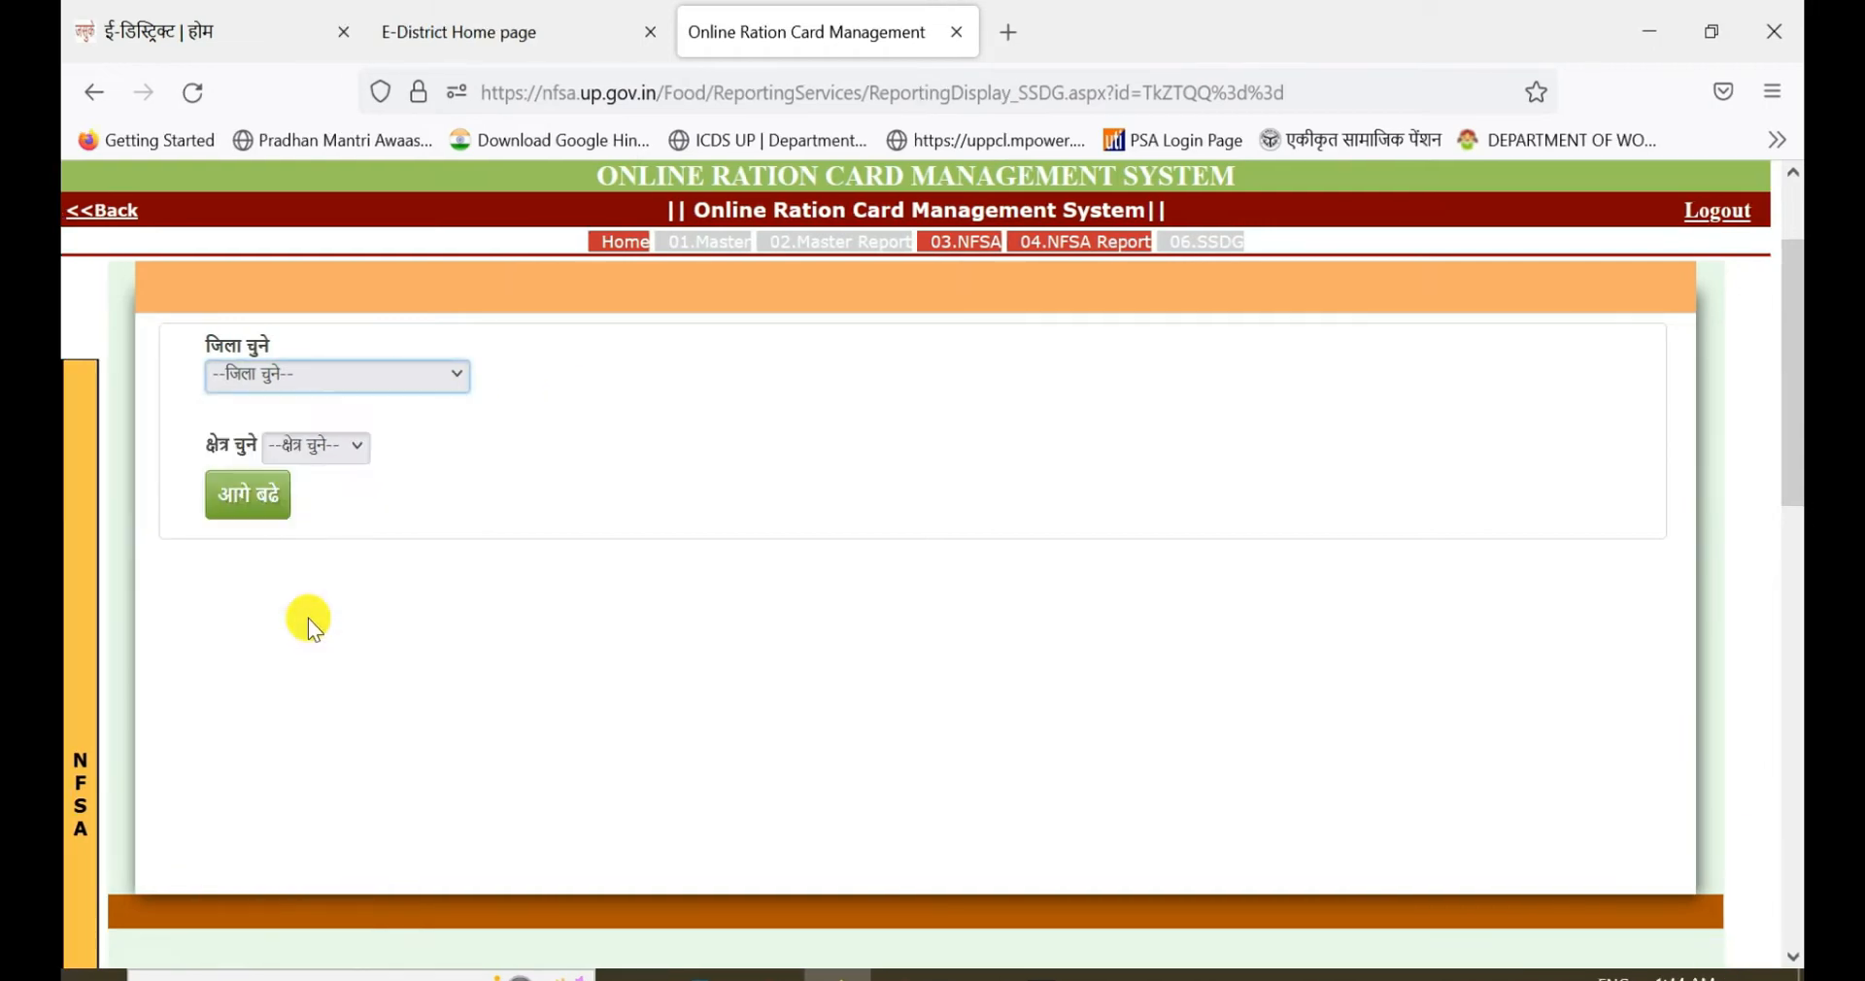
{"action": "left_click", "coordinate": [309, 448]}
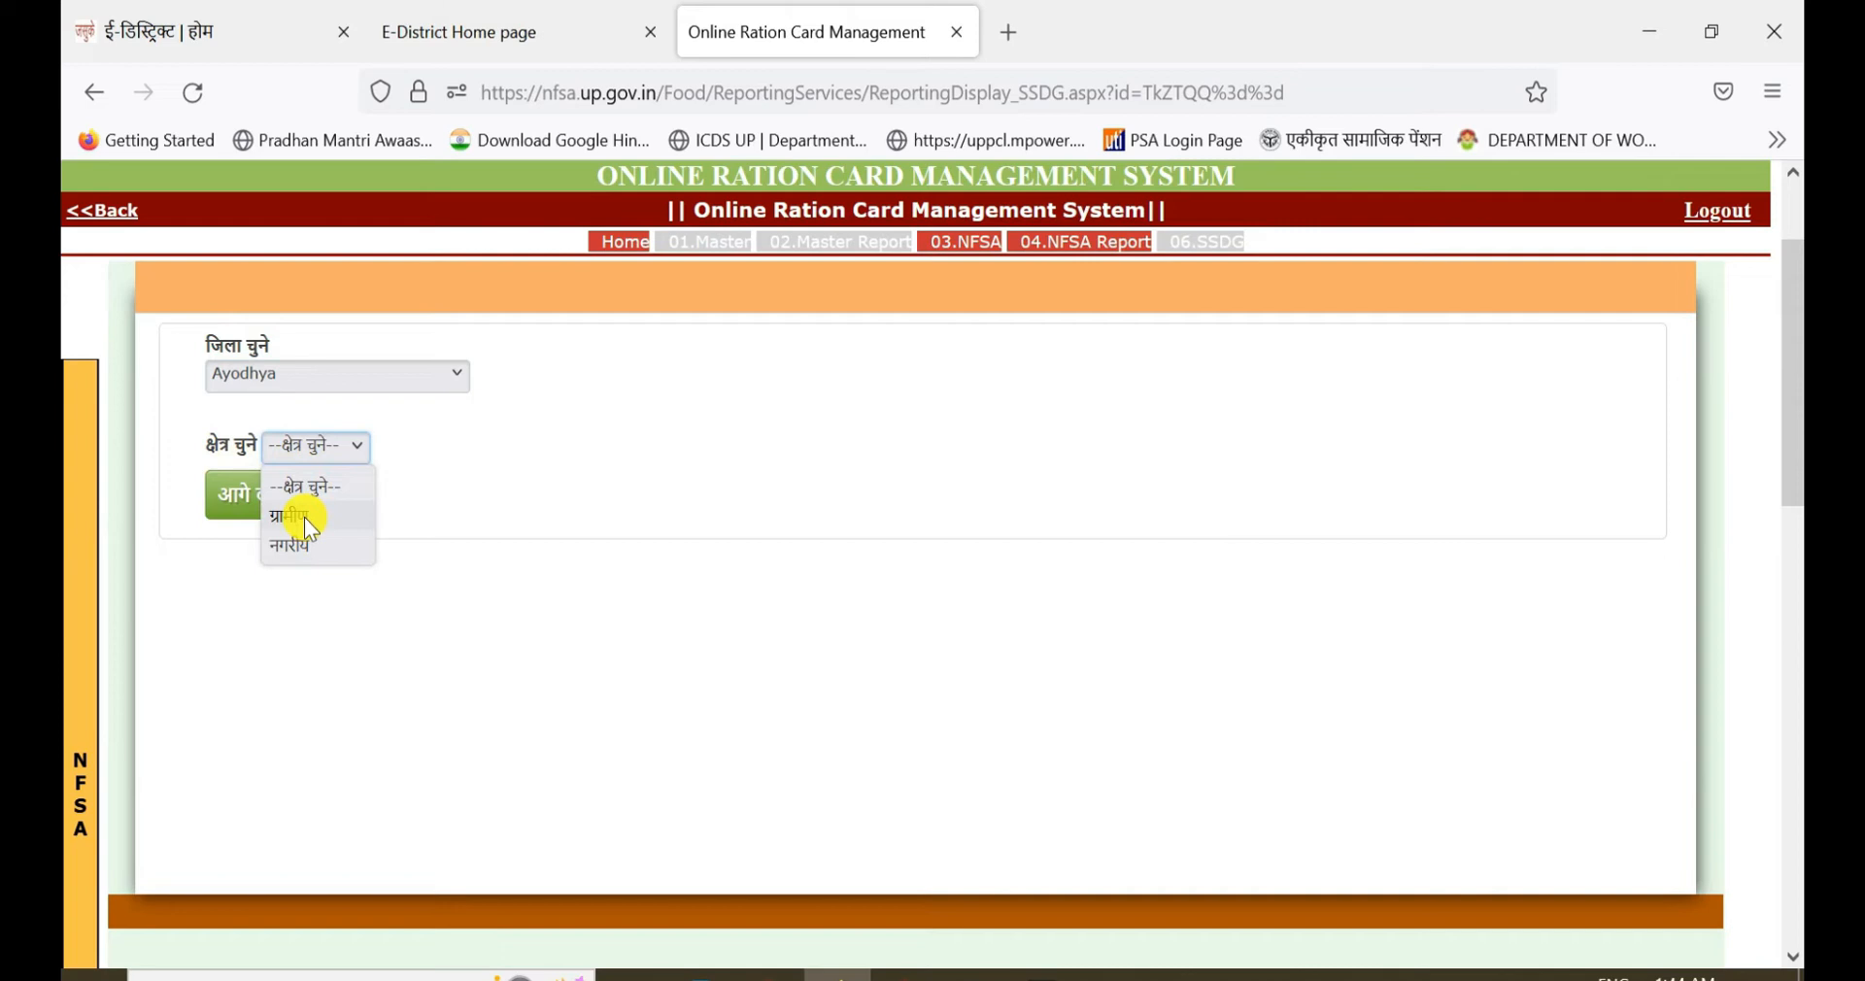
{"action": "left_click", "coordinate": [292, 546]}
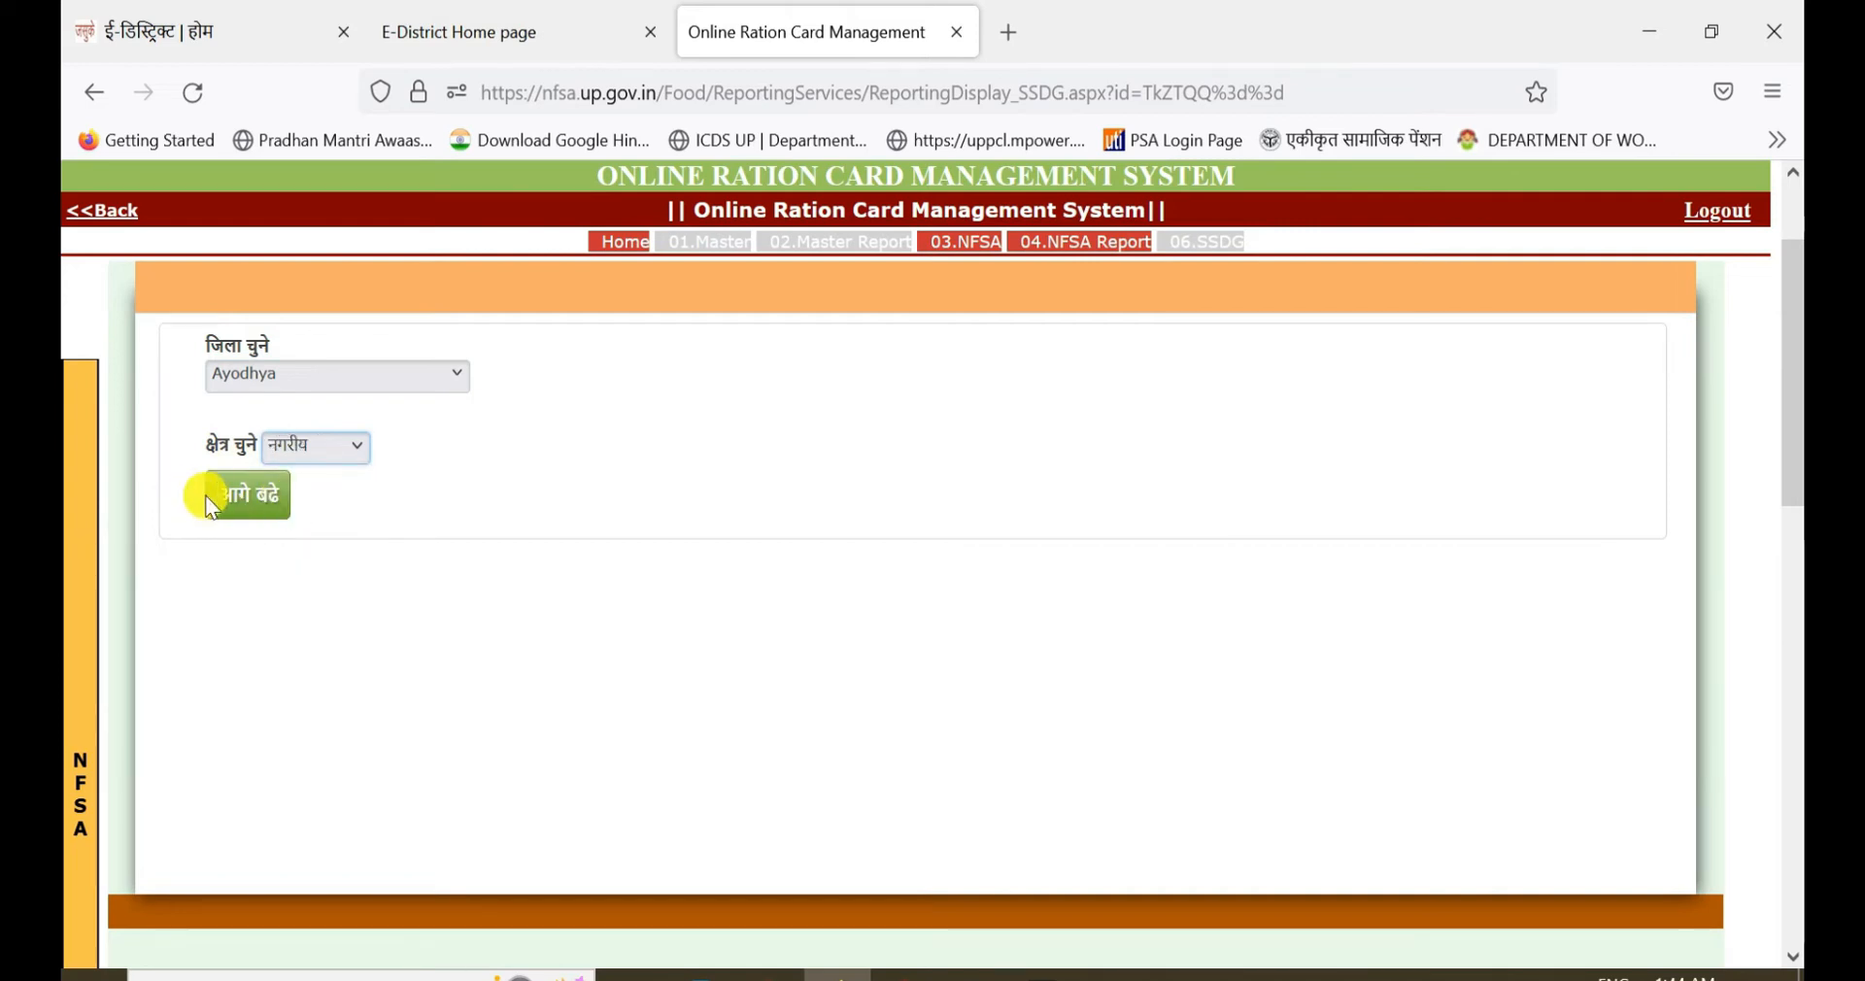
{"action": "left_click", "coordinate": [249, 497]}
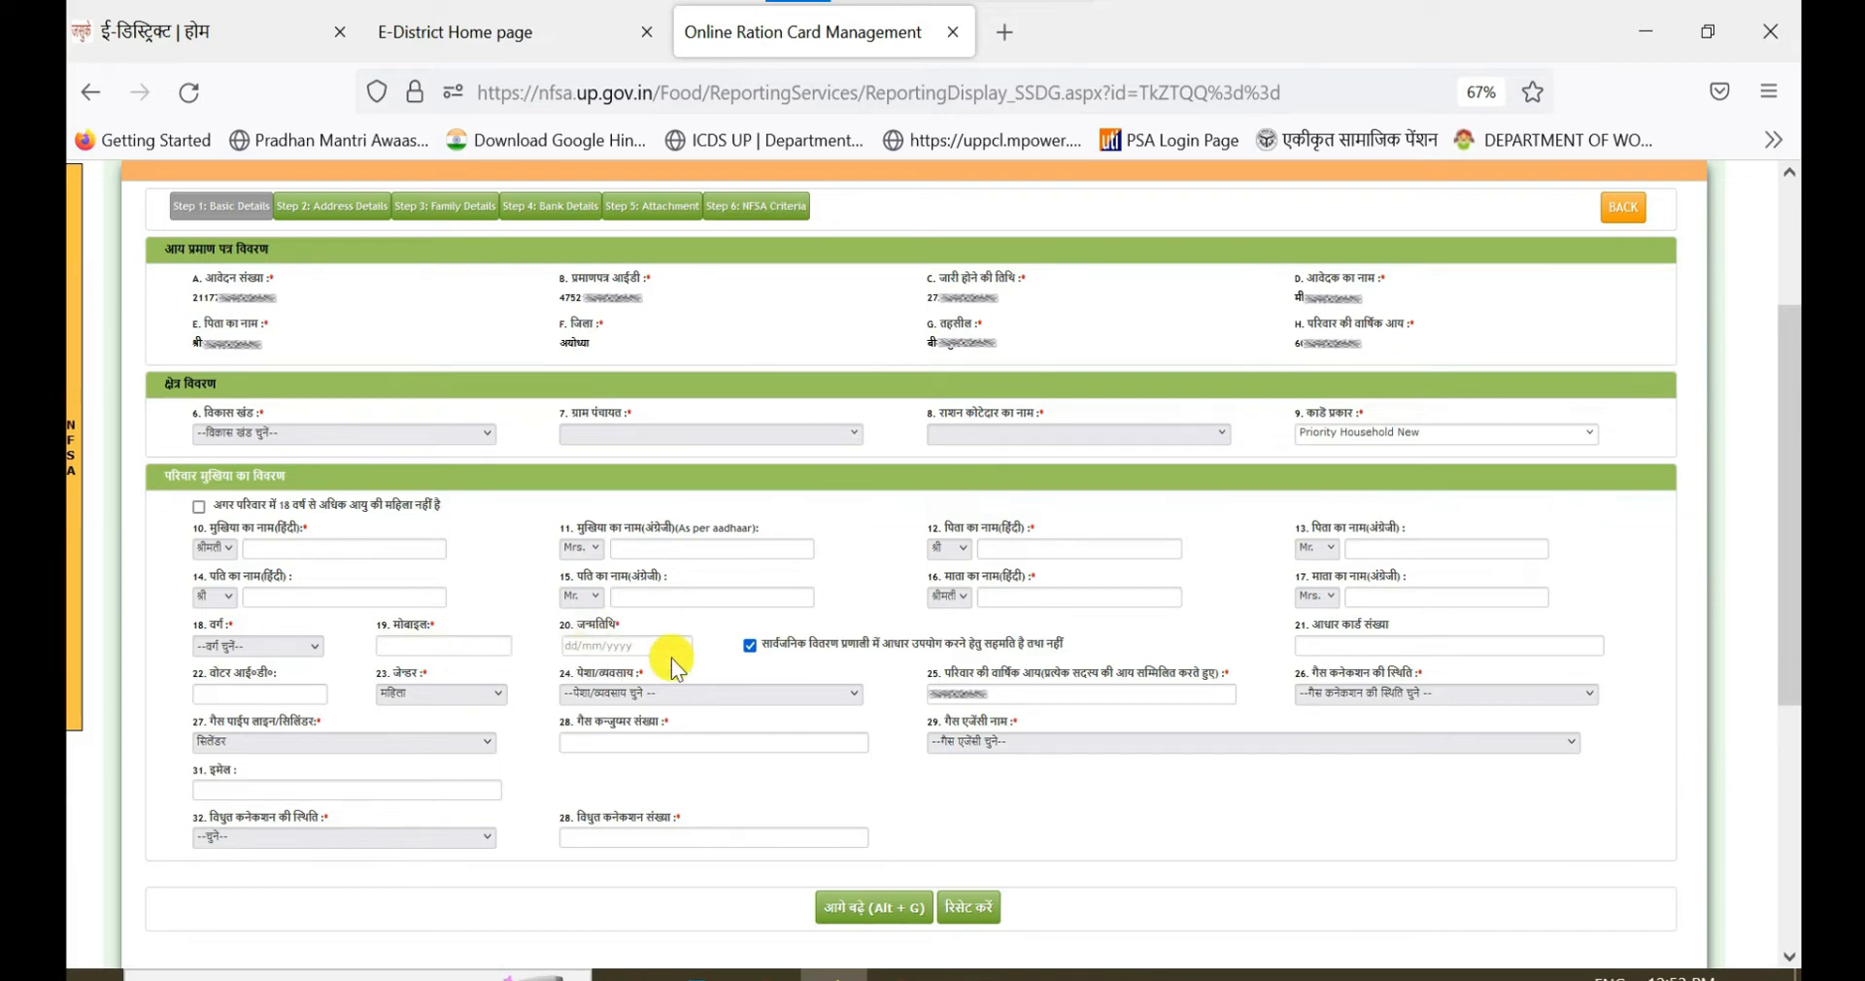
- Fill in and save the family head's basic details with gender महिला, and the address details with the current address as permanent address
{"action": "left_click", "coordinate": [752, 649]}
{"action": "left_click", "coordinate": [395, 692]}
{"action": "left_click", "coordinate": [440, 712]}
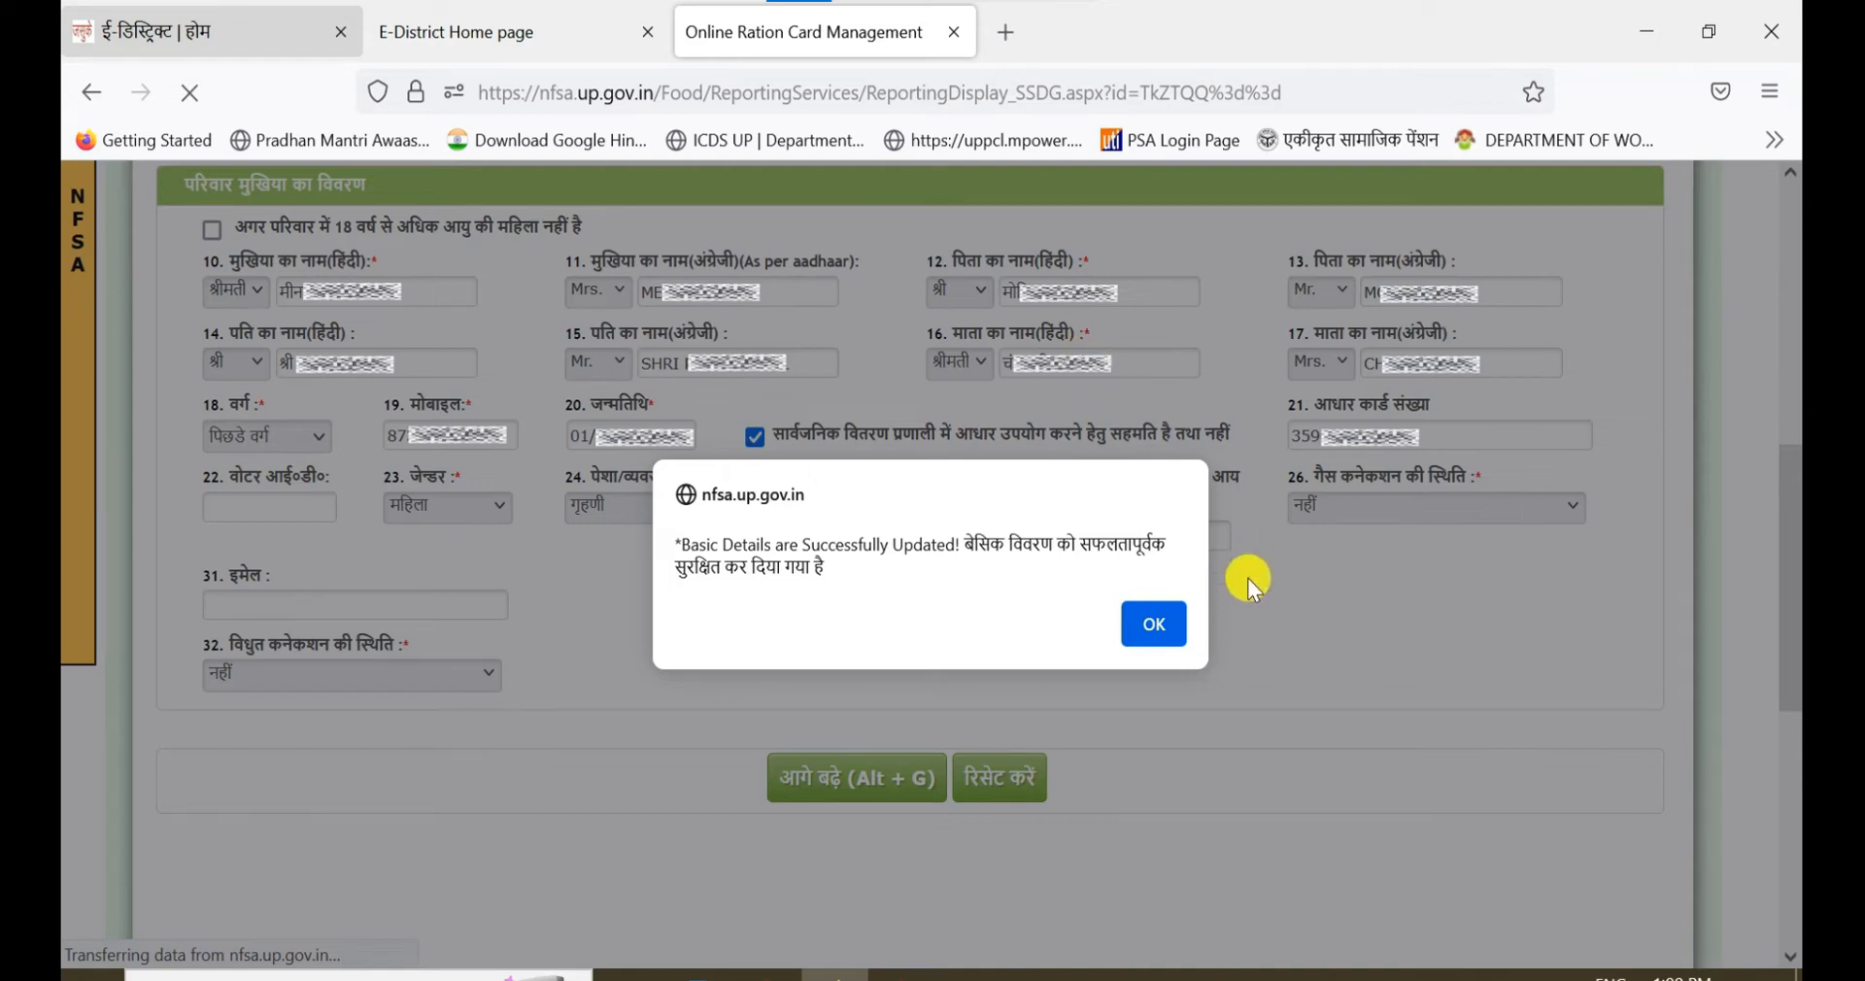
{"action": "left_click", "coordinate": [1156, 623]}
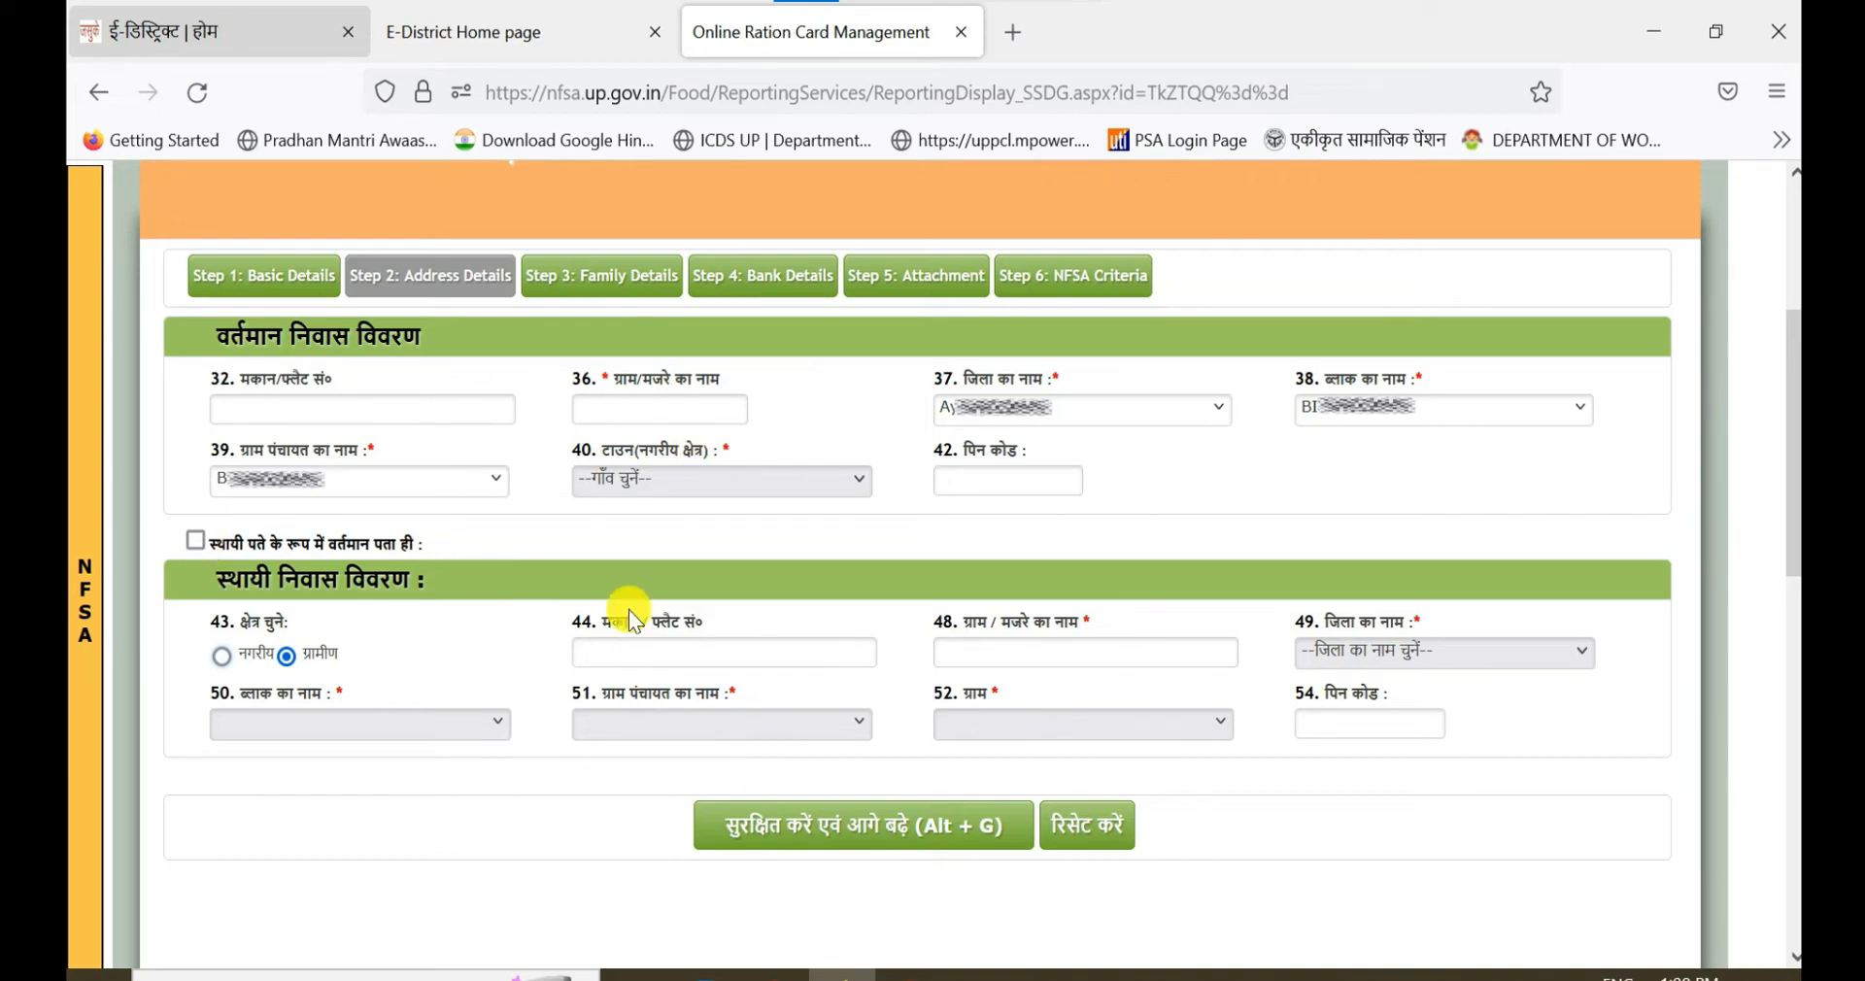
{"action": "left_click", "coordinate": [908, 819]}
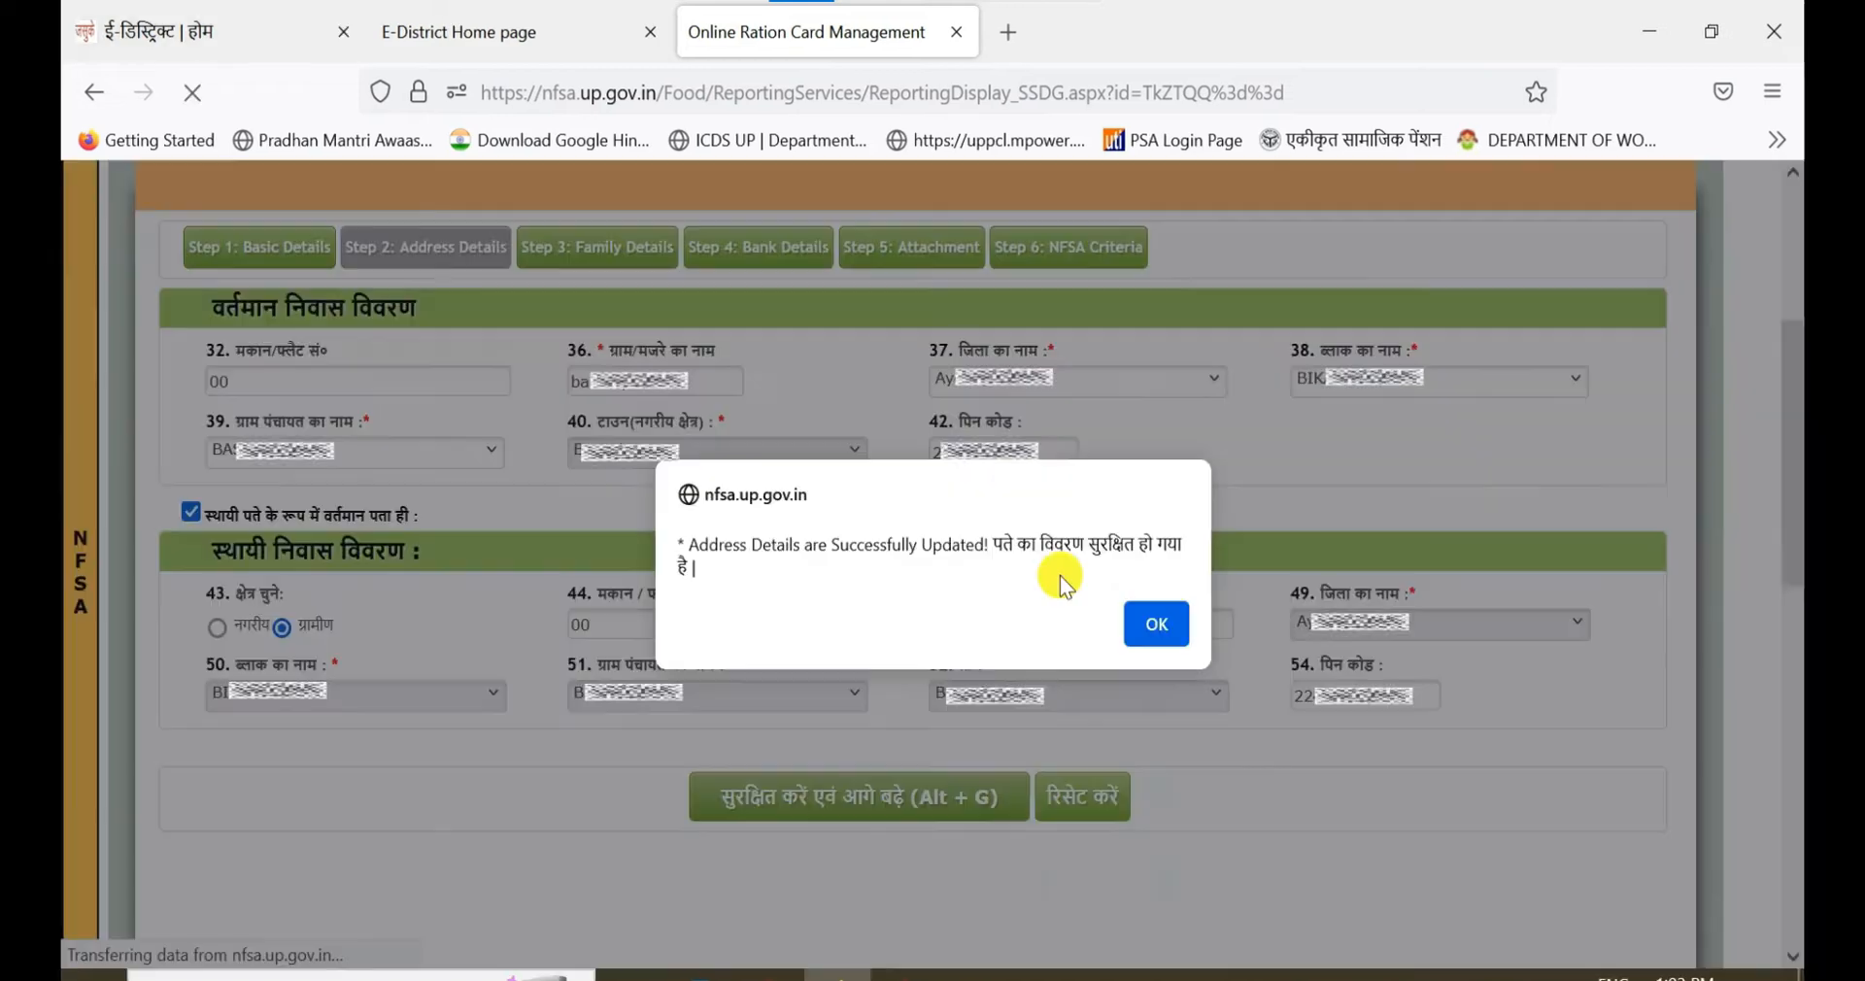
{"action": "left_click", "coordinate": [1166, 624]}
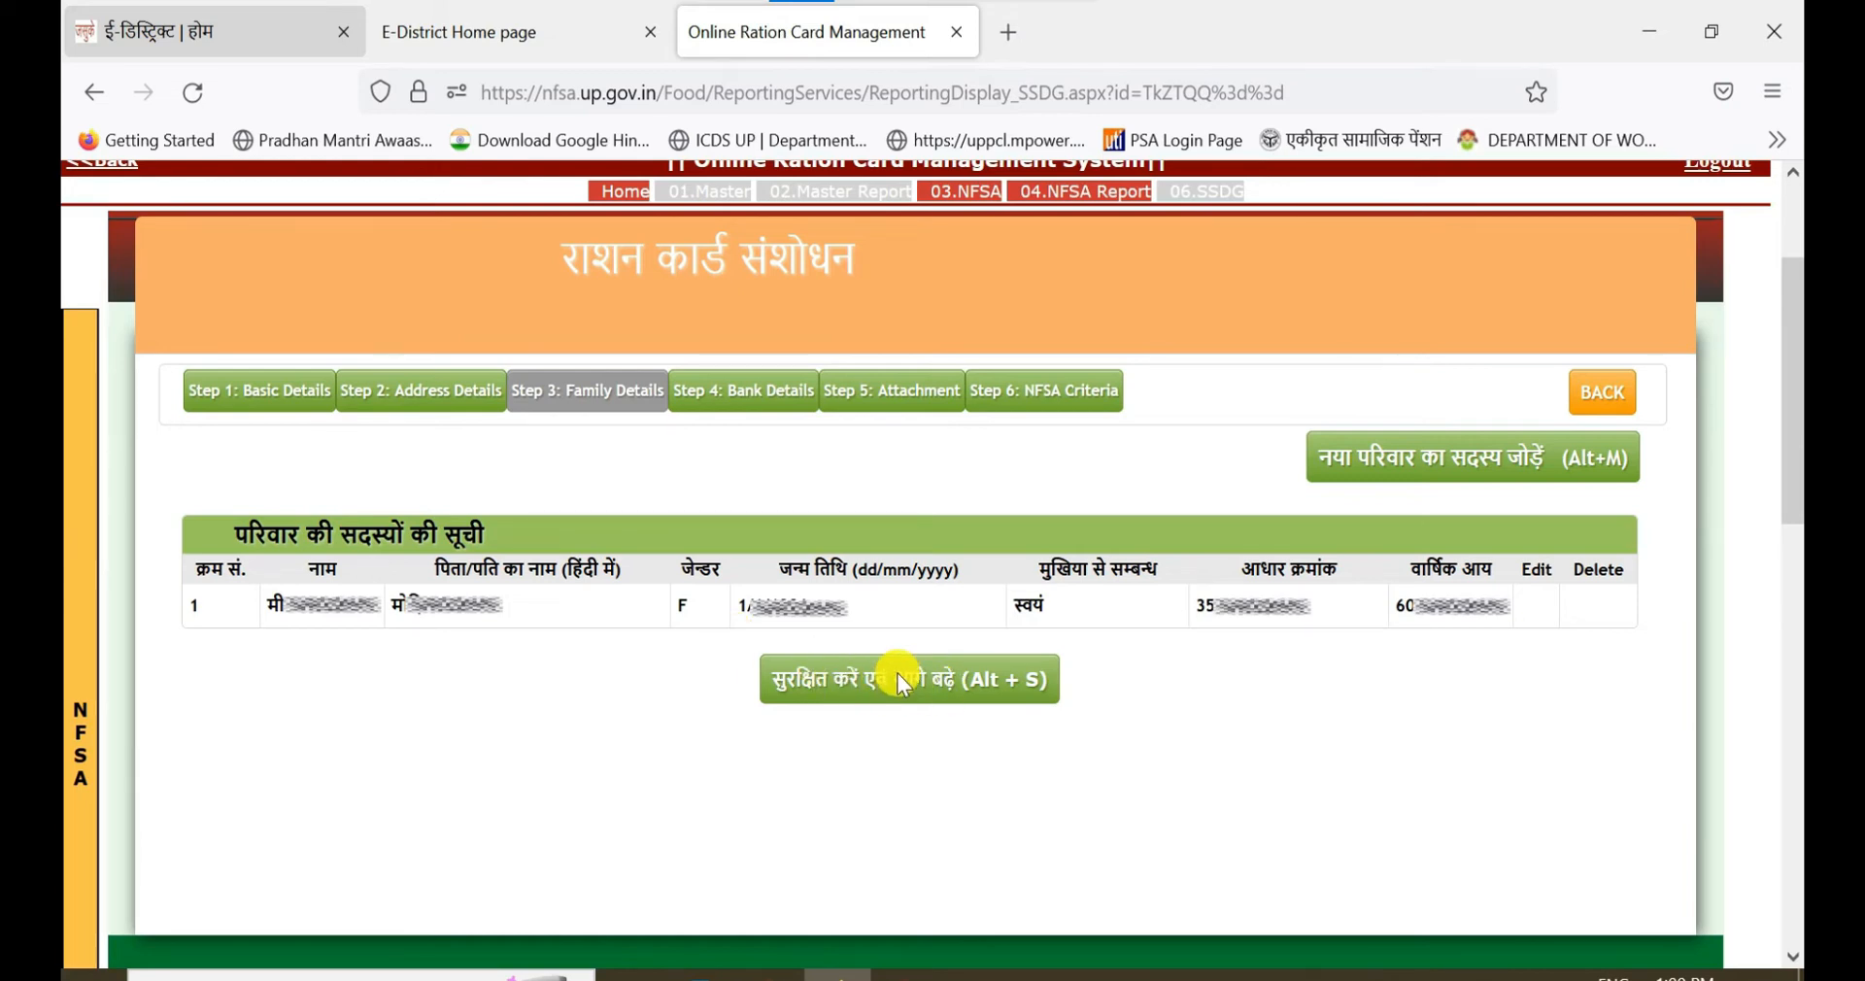
- Add one बेटी and two बेटा as family members and save them, and save the head's BARODA UTTAR PRADESH GRAMIN bank account details
{"action": "left_click", "coordinate": [1506, 465]}
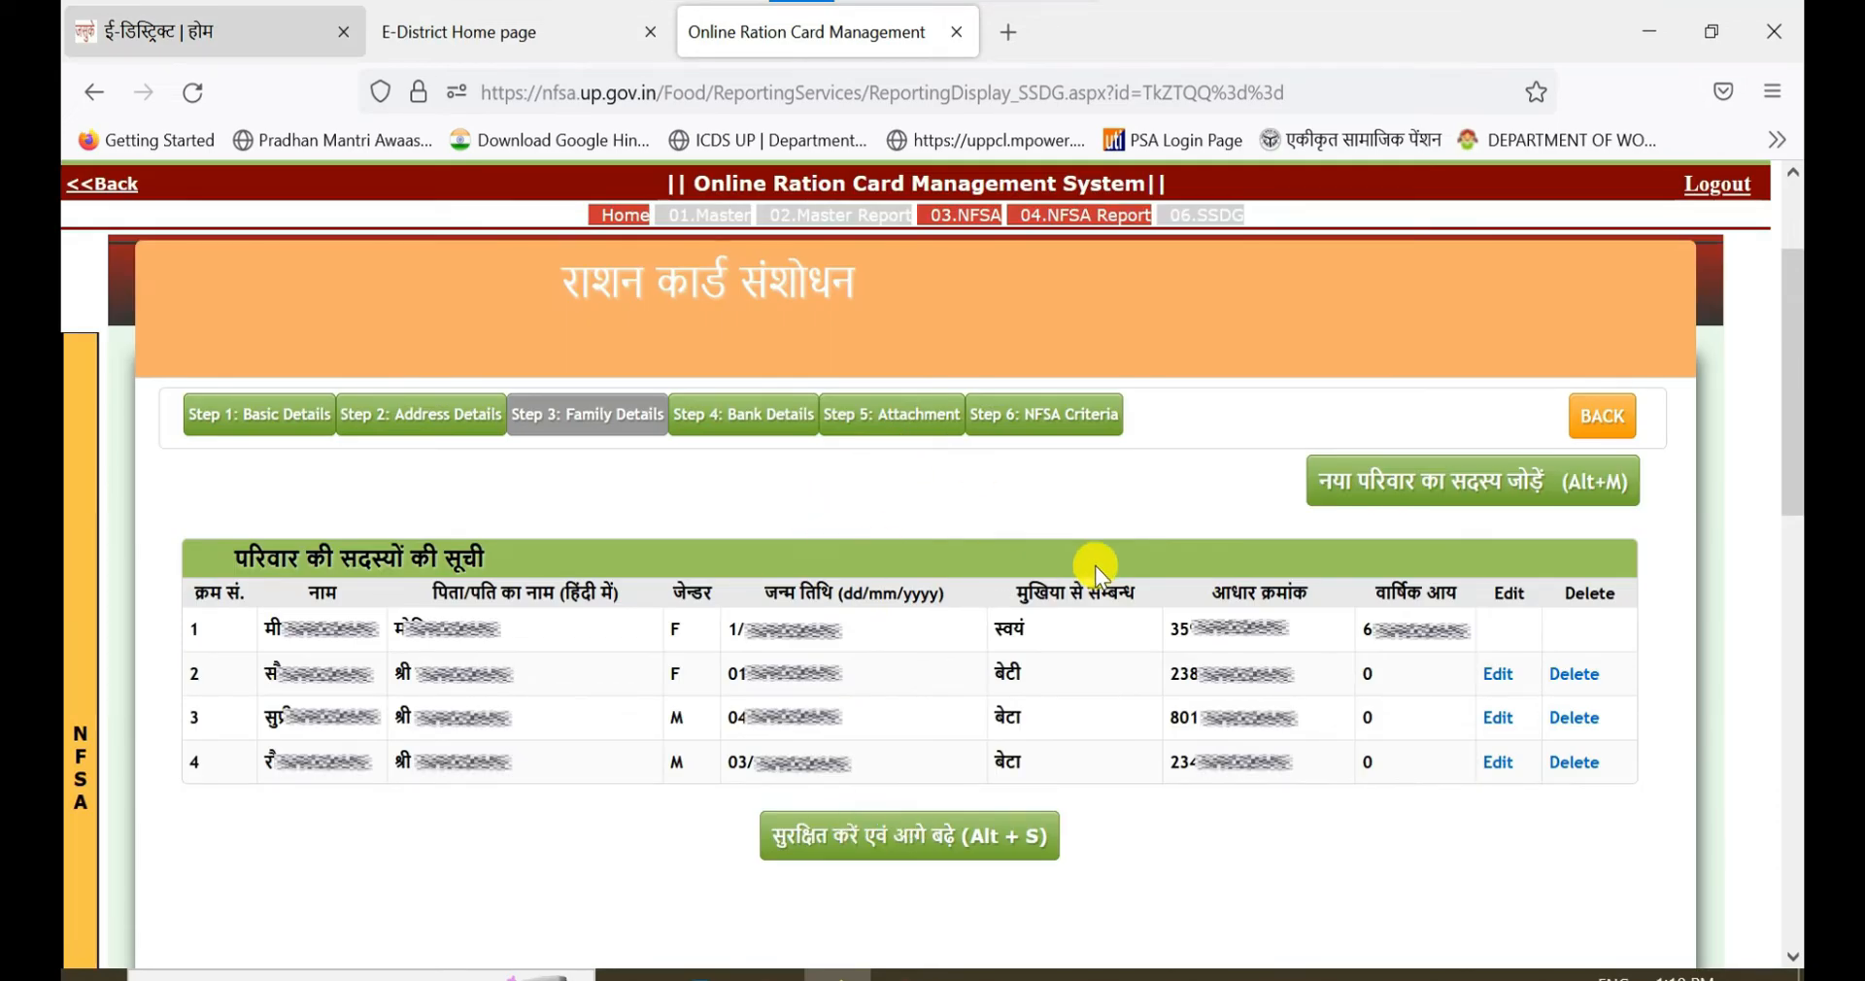
{"action": "left_click", "coordinate": [966, 836]}
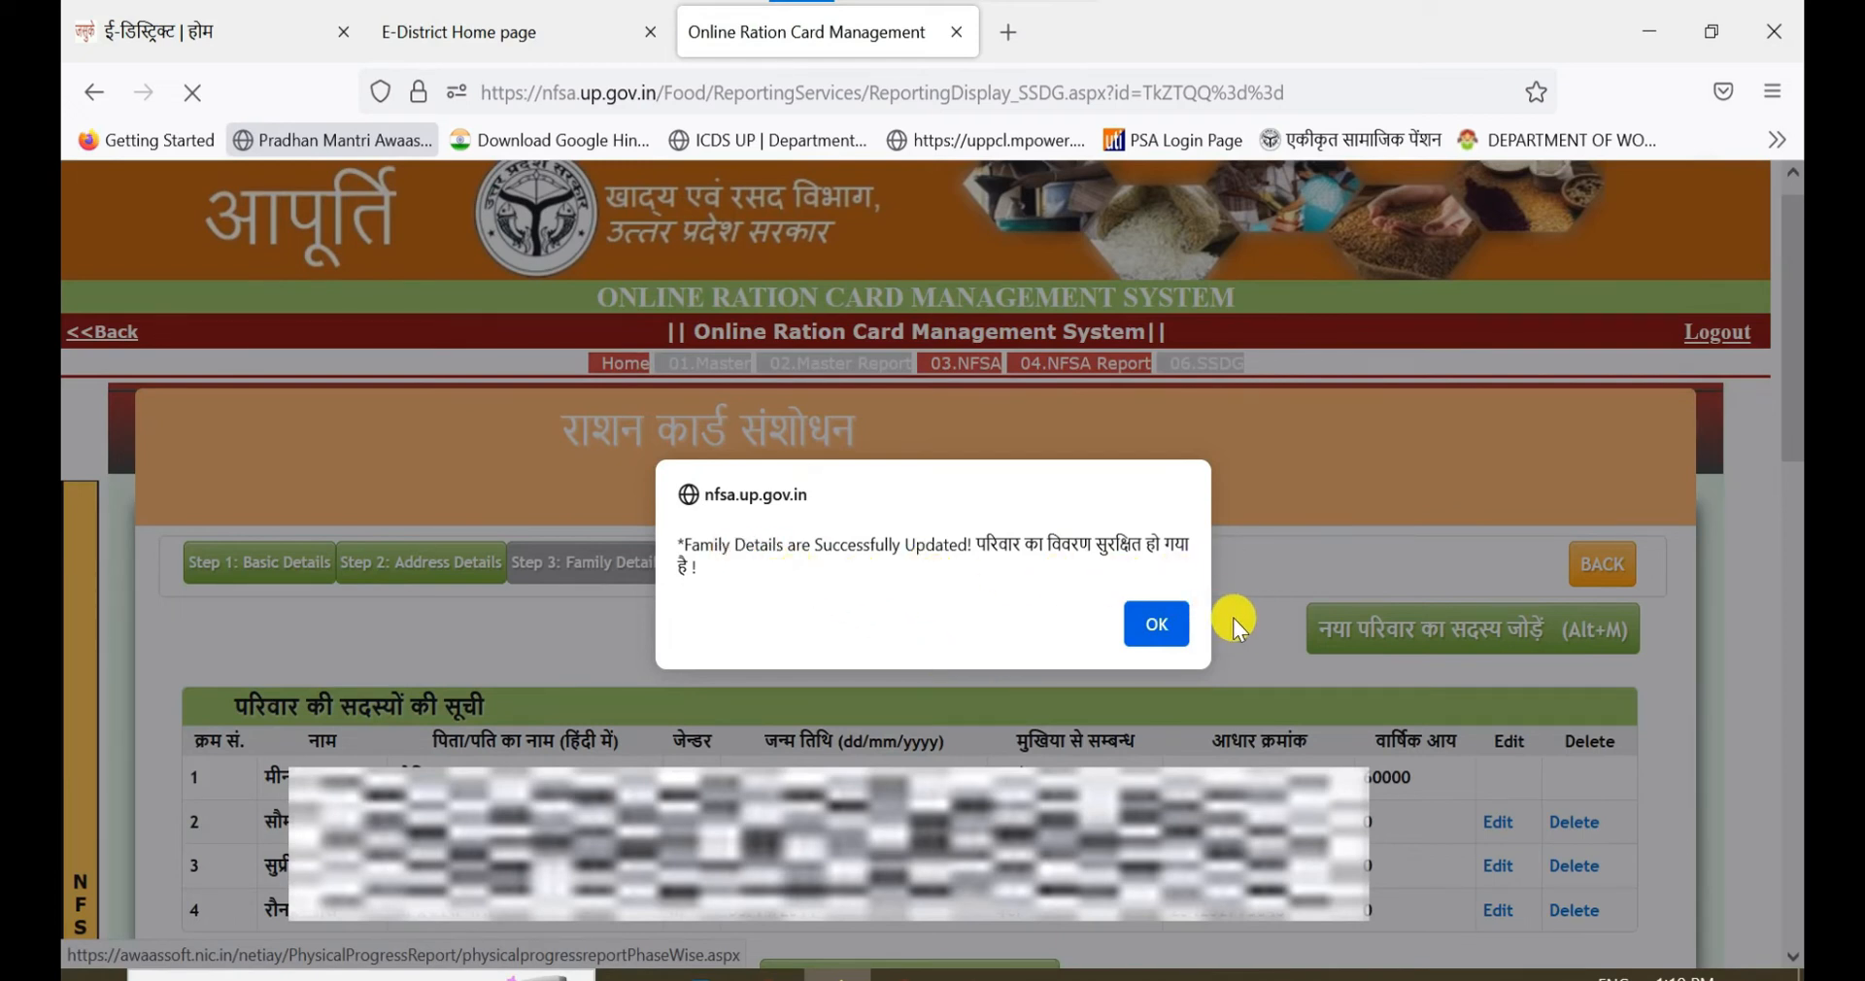
{"action": "left_click", "coordinate": [1149, 625]}
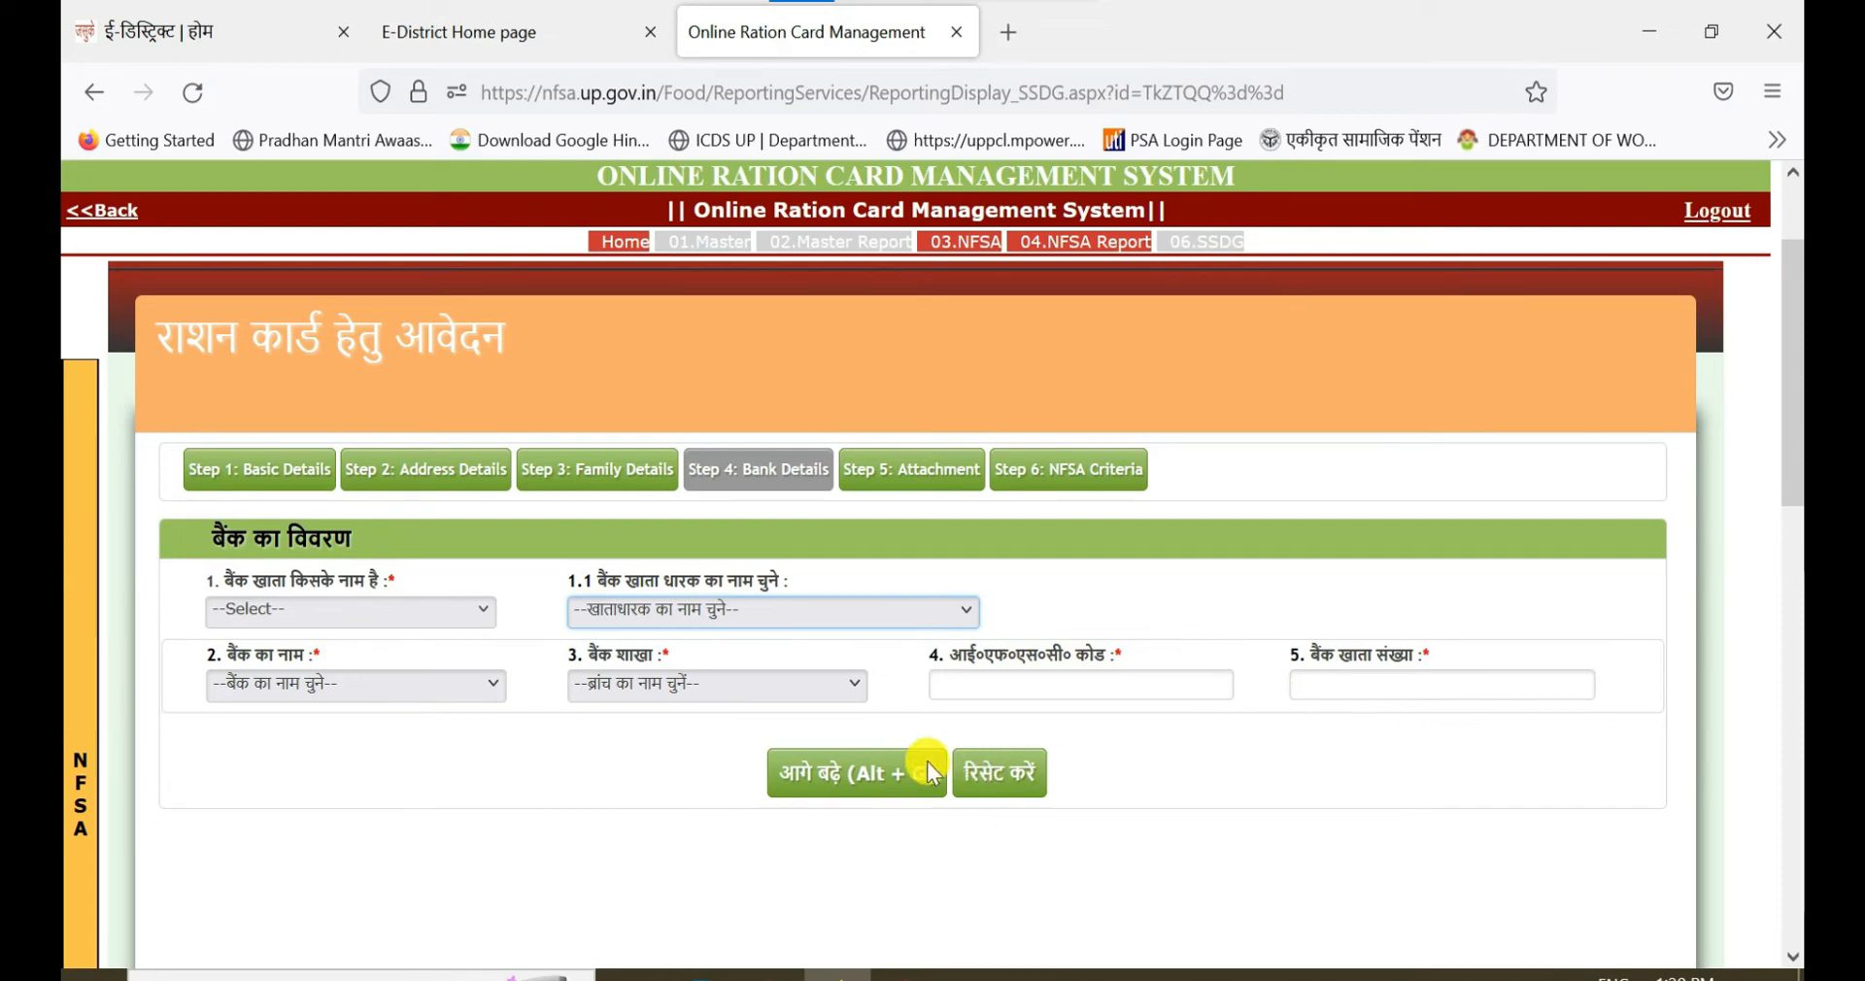
{"action": "left_click", "coordinate": [878, 767]}
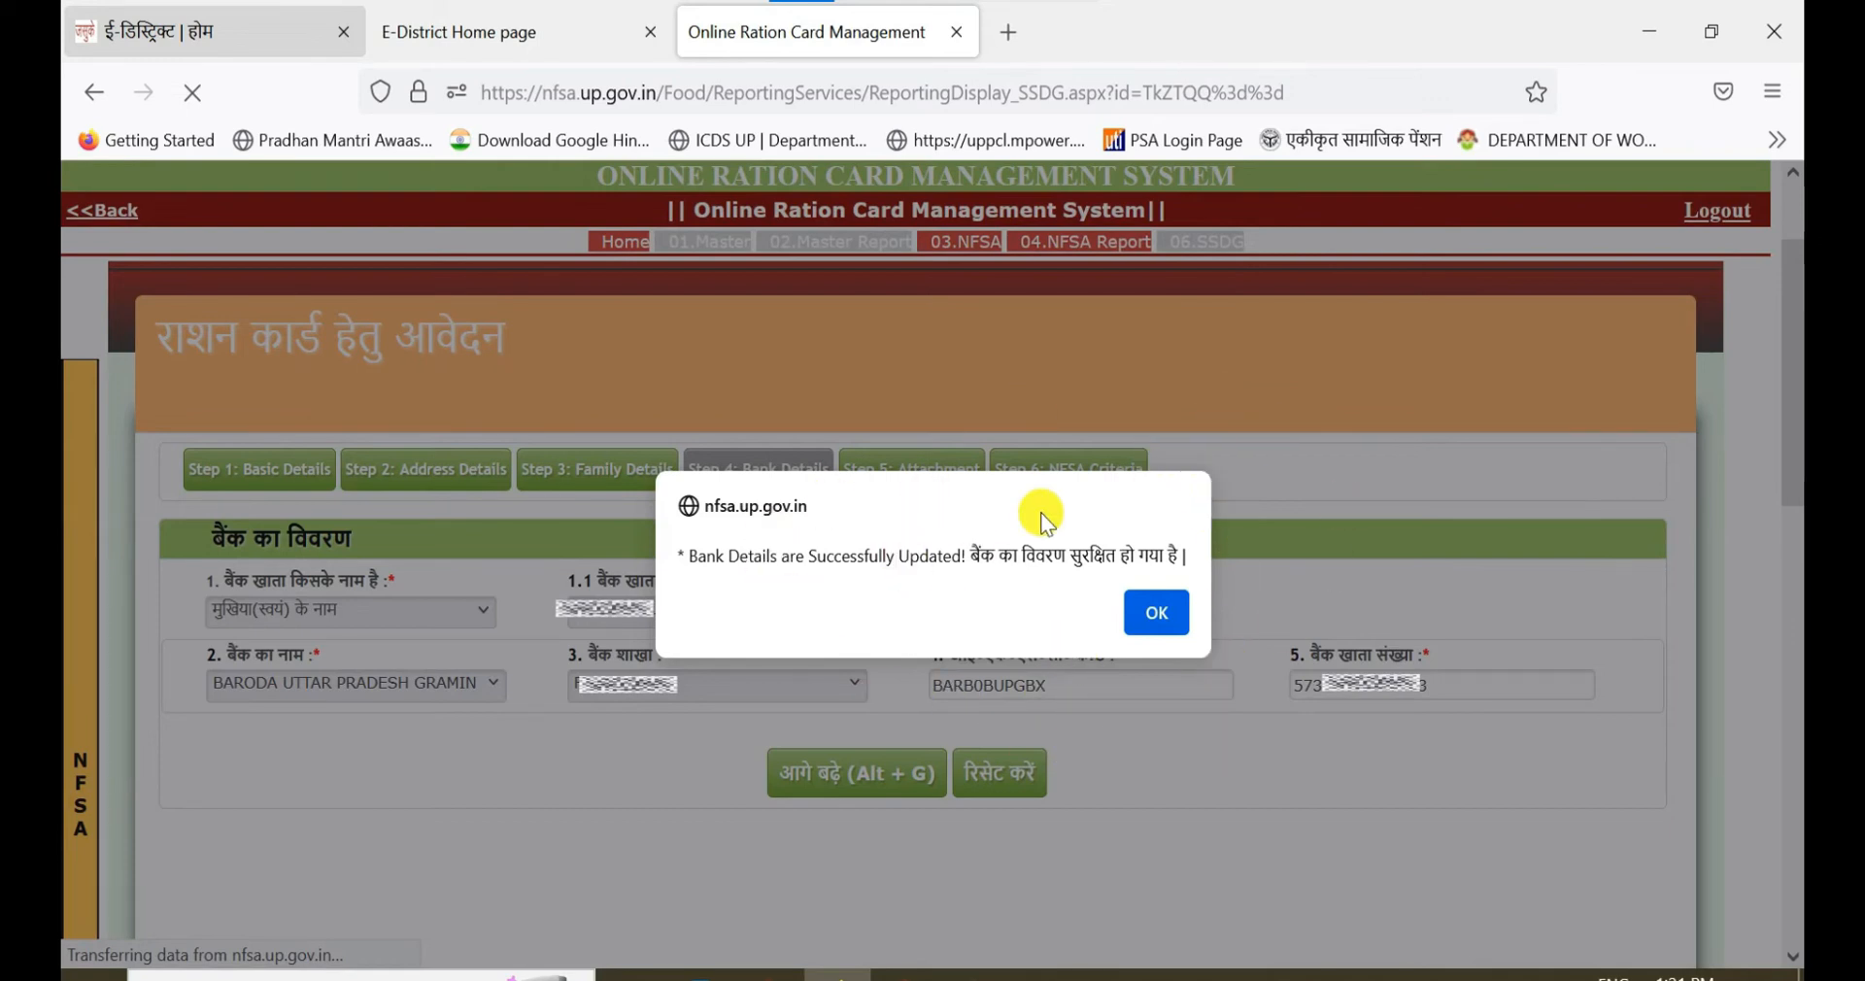
{"action": "left_click", "coordinate": [1156, 621]}
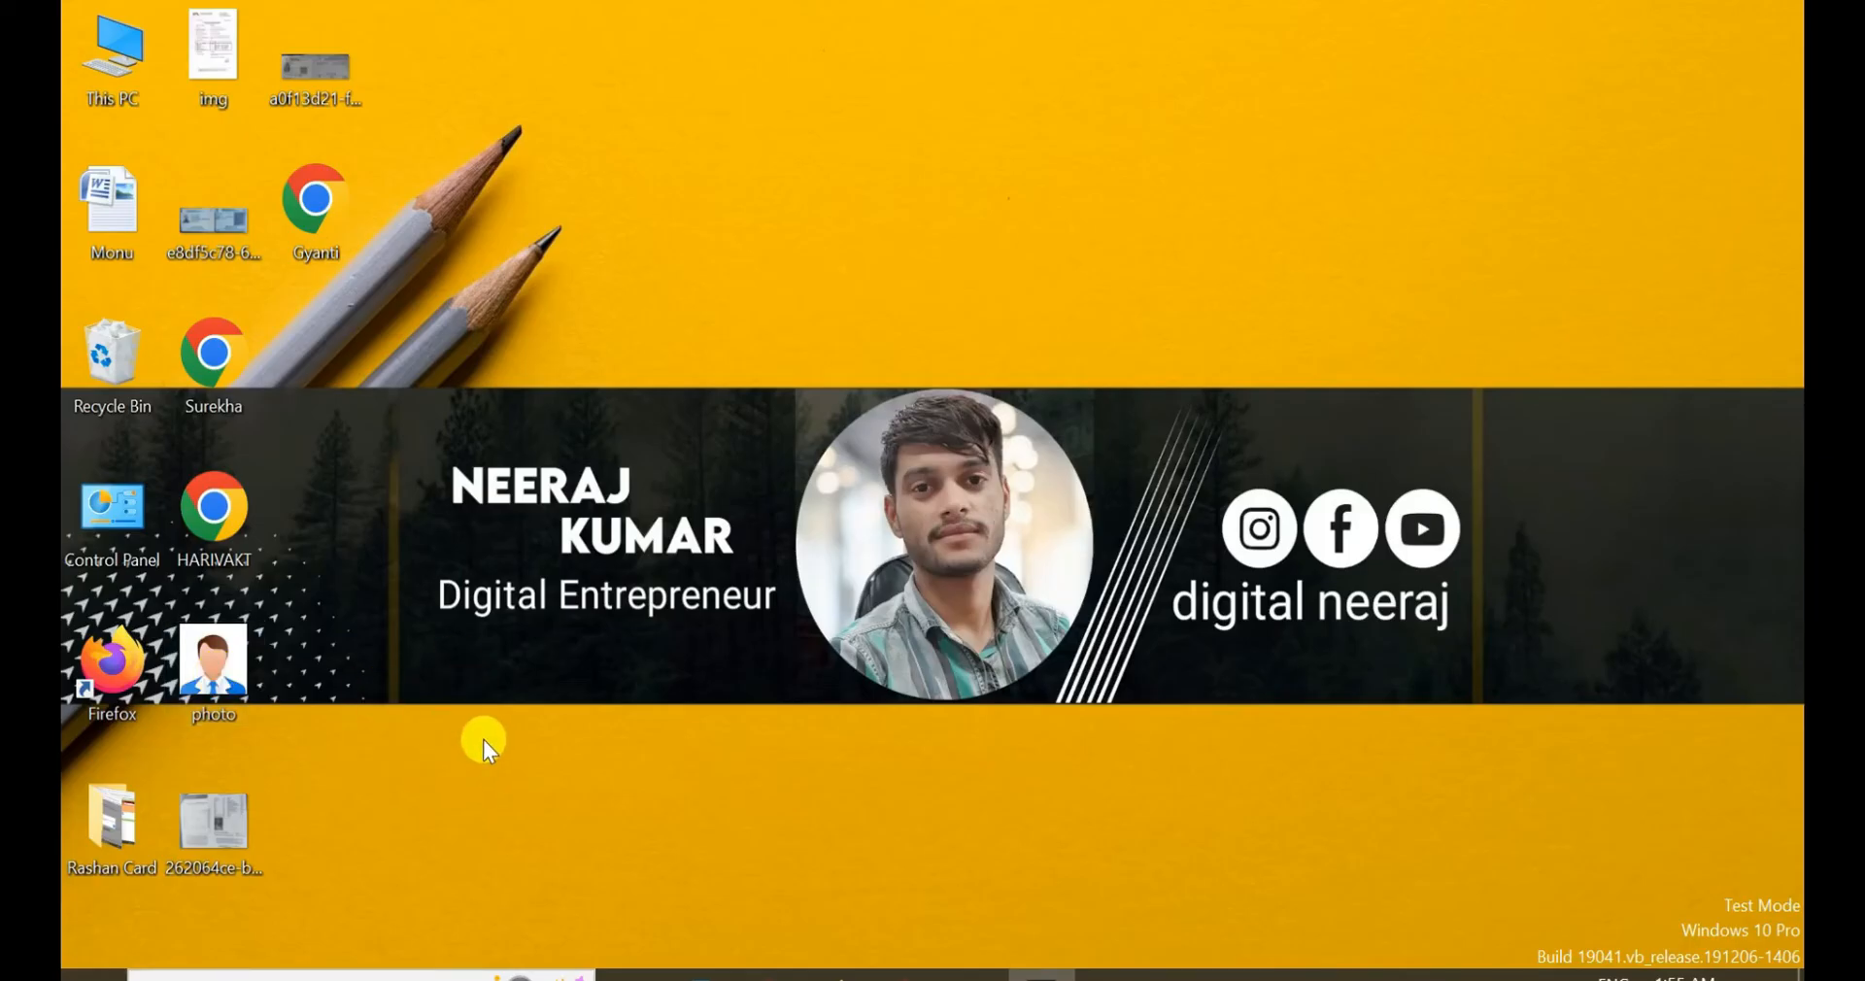
- Open the photo image from the desktop for editing in Paint
{"action": "double_click", "coordinate": [215, 661]}
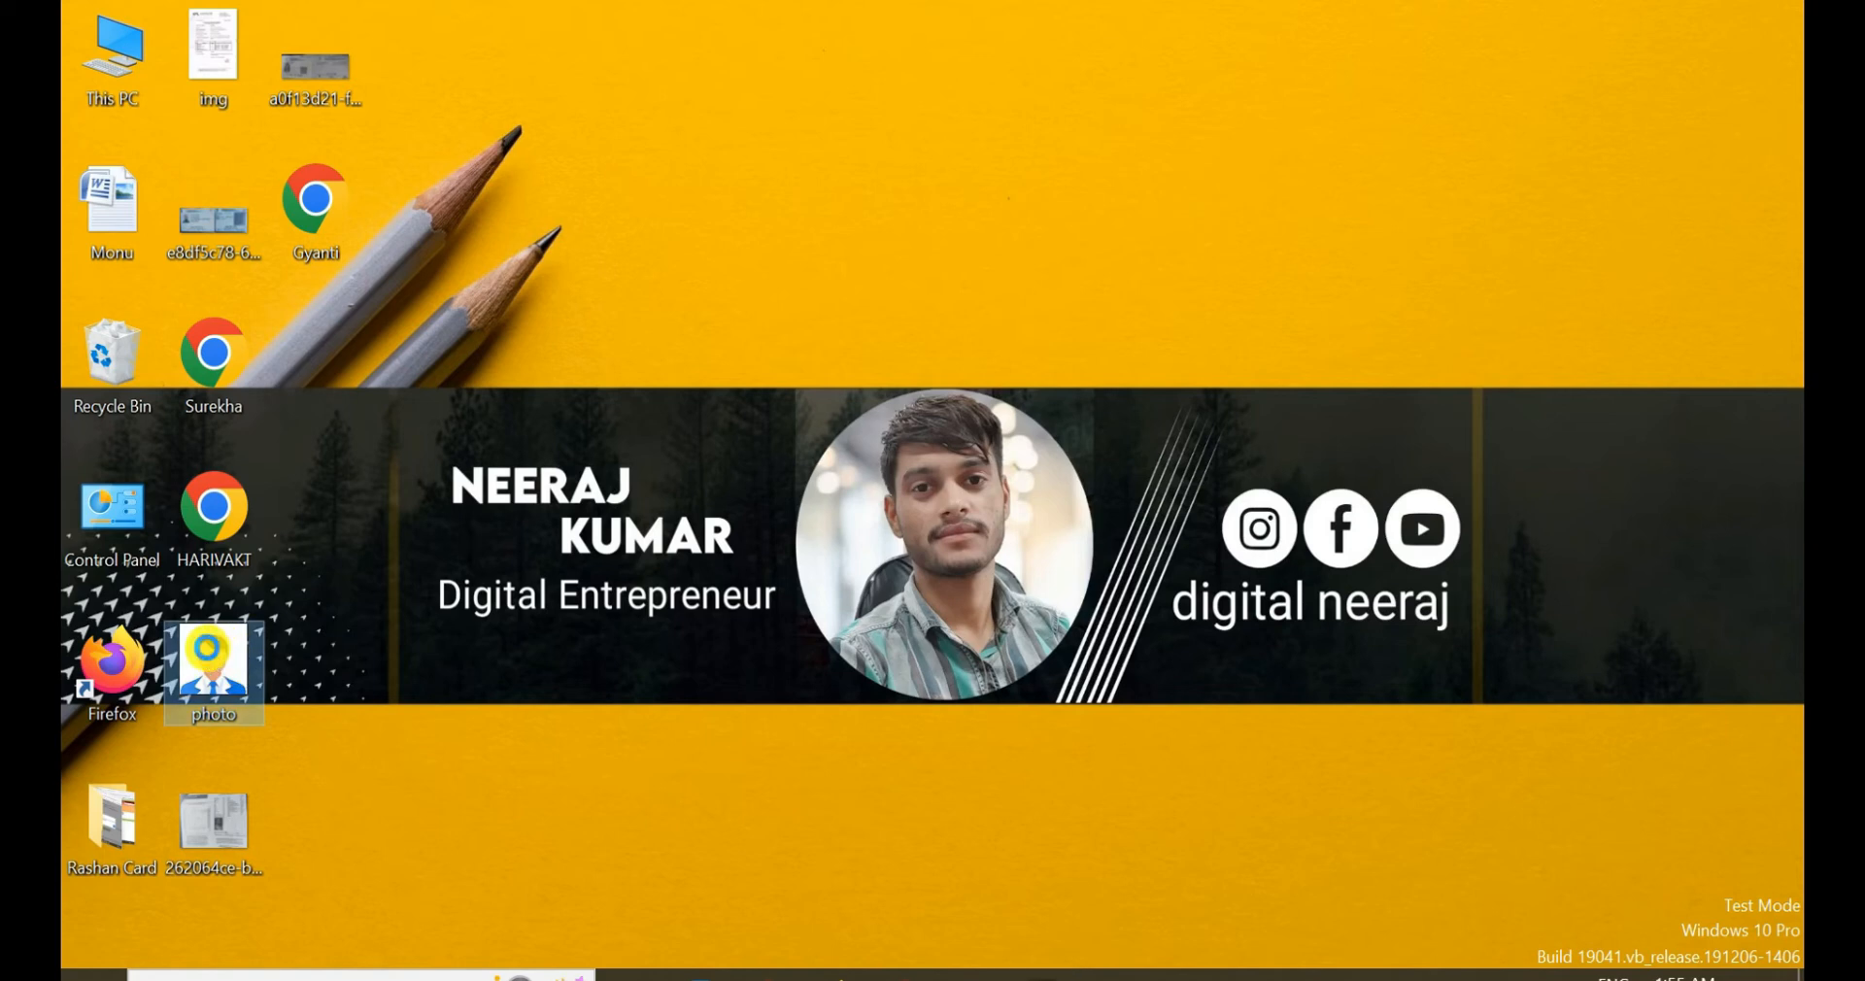
{"action": "right_click", "coordinate": [206, 659]}
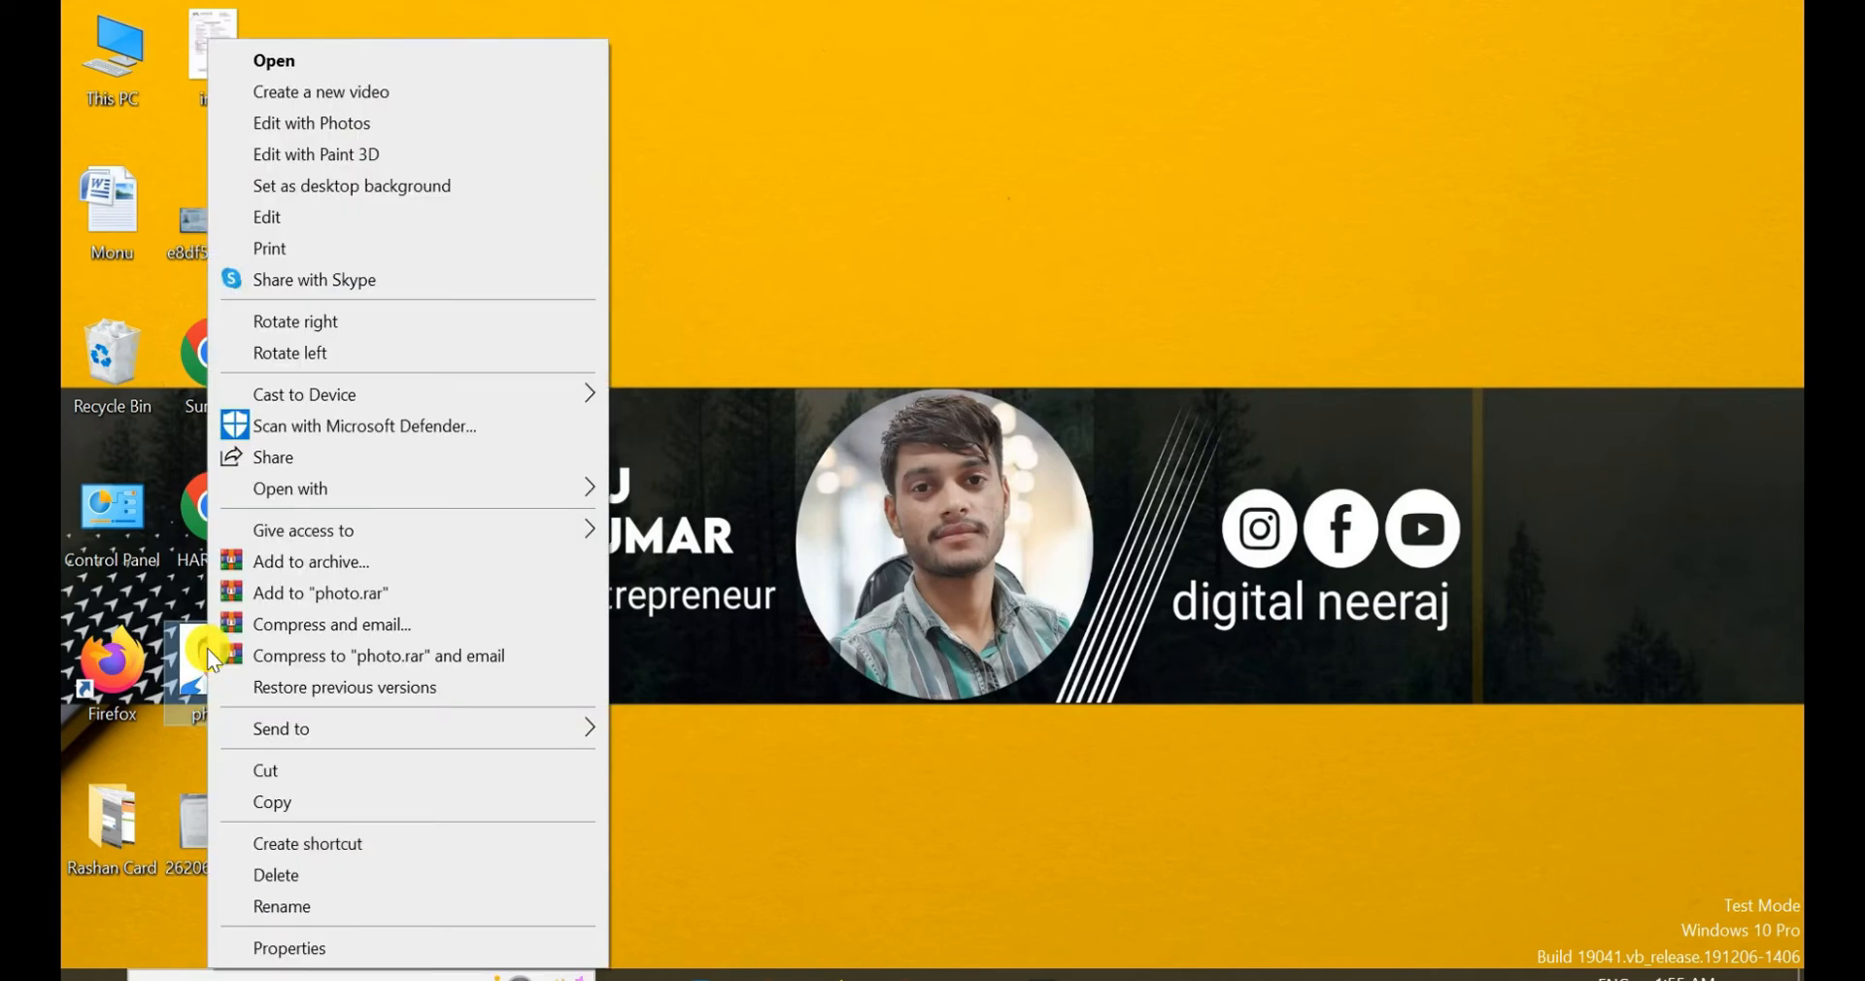
{"action": "left_click", "coordinate": [294, 223]}
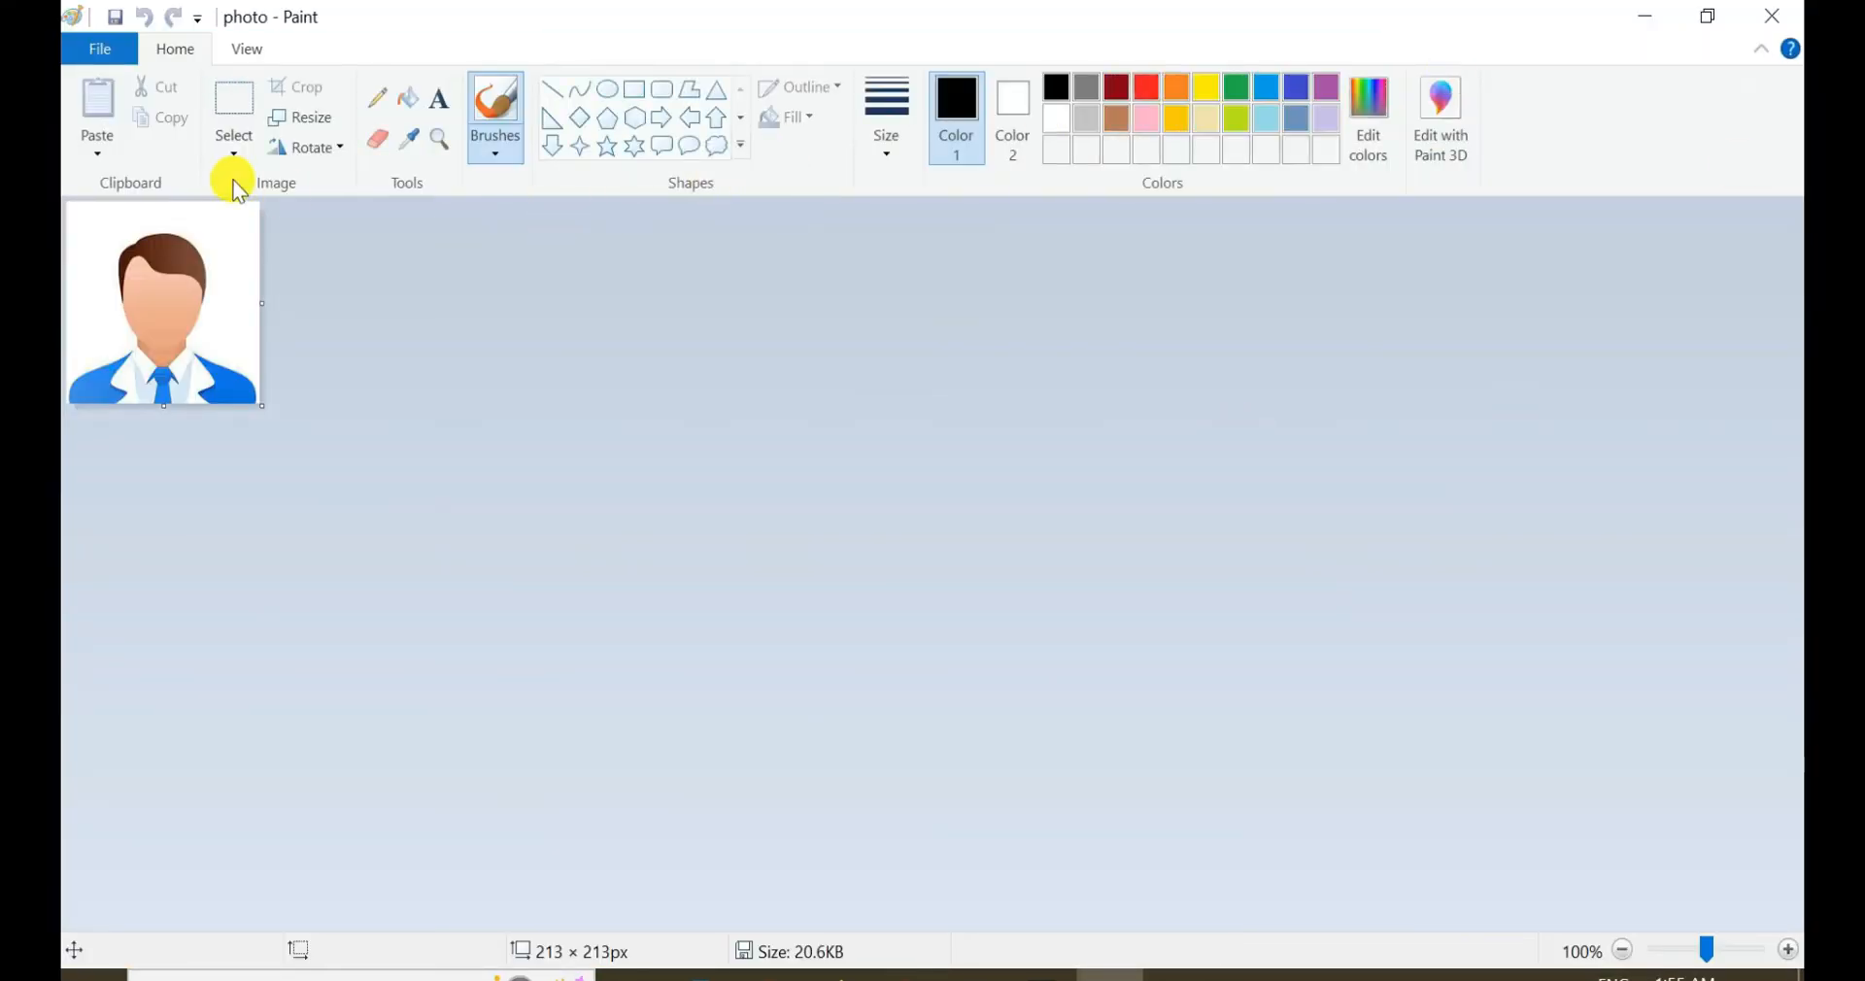
- Resize the photo to 132 pixels horizontally and 170 pixels vertically without maintaining the aspect ratio
{"action": "left_click", "coordinate": [297, 124]}
{"action": "left_click", "coordinate": [347, 250]}
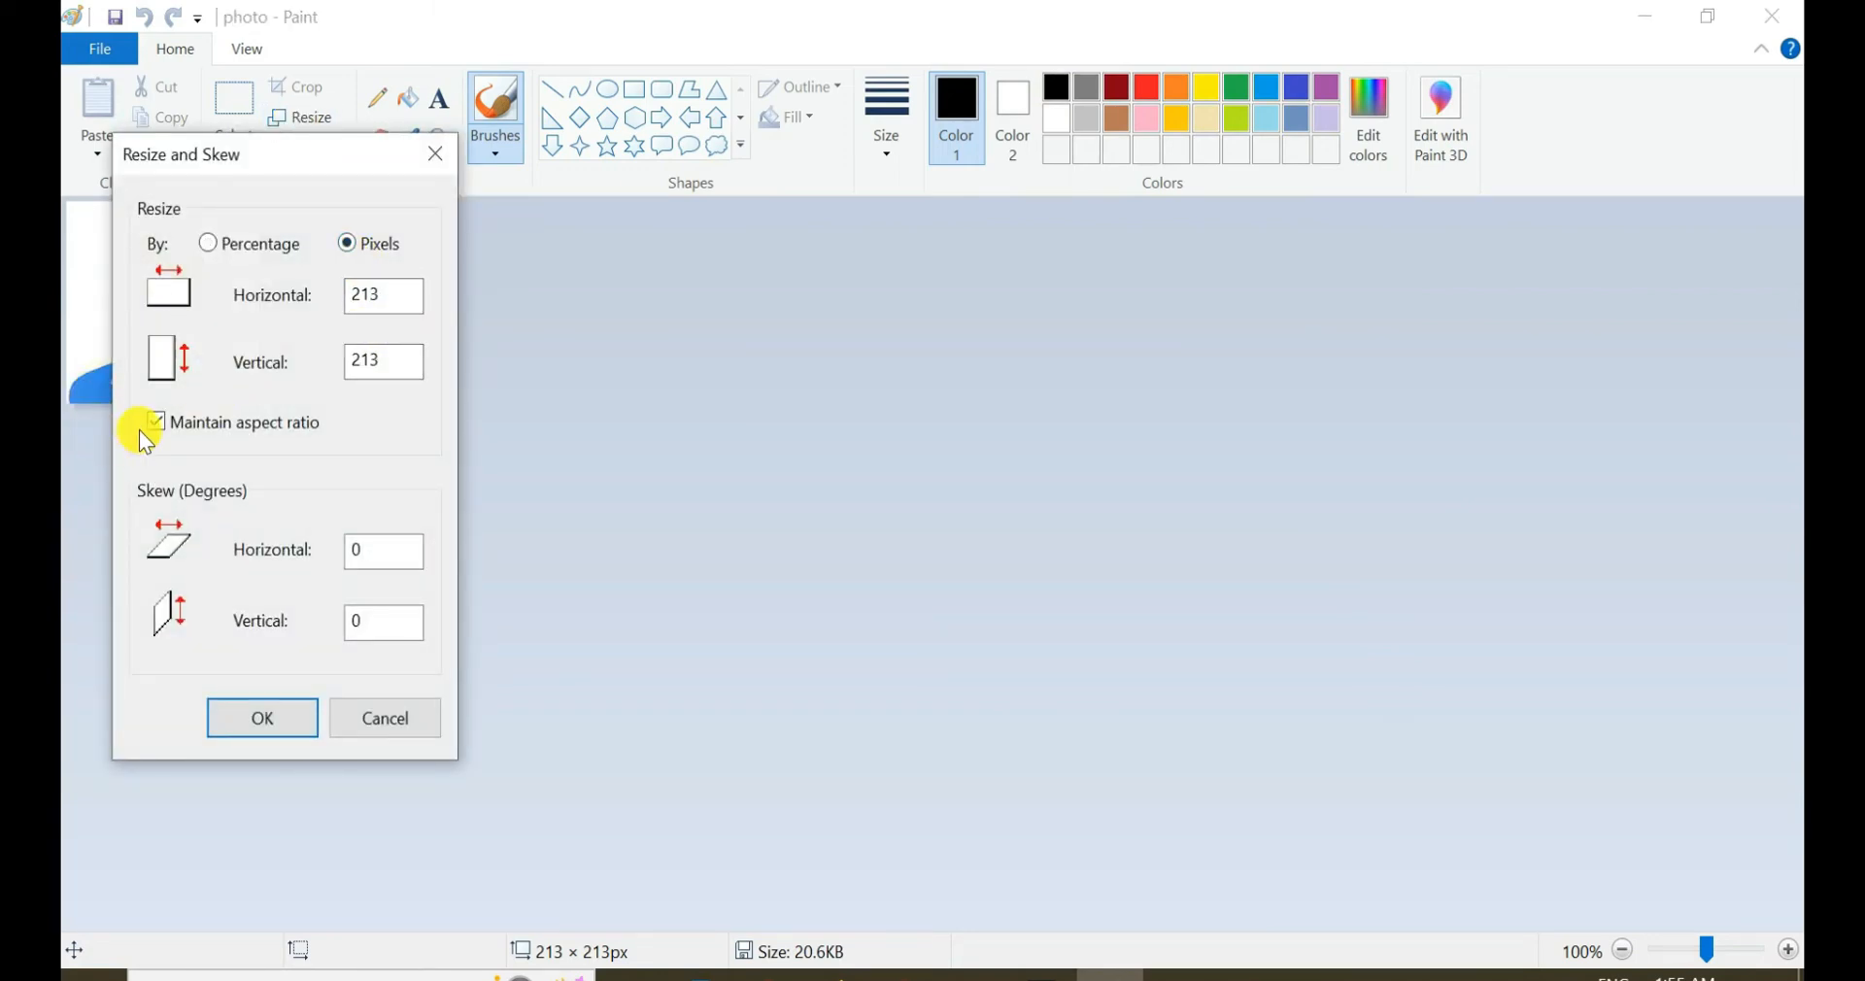
{"action": "left_click_drag", "start_coordinate": [441, 299], "coordinate": [308, 308]}
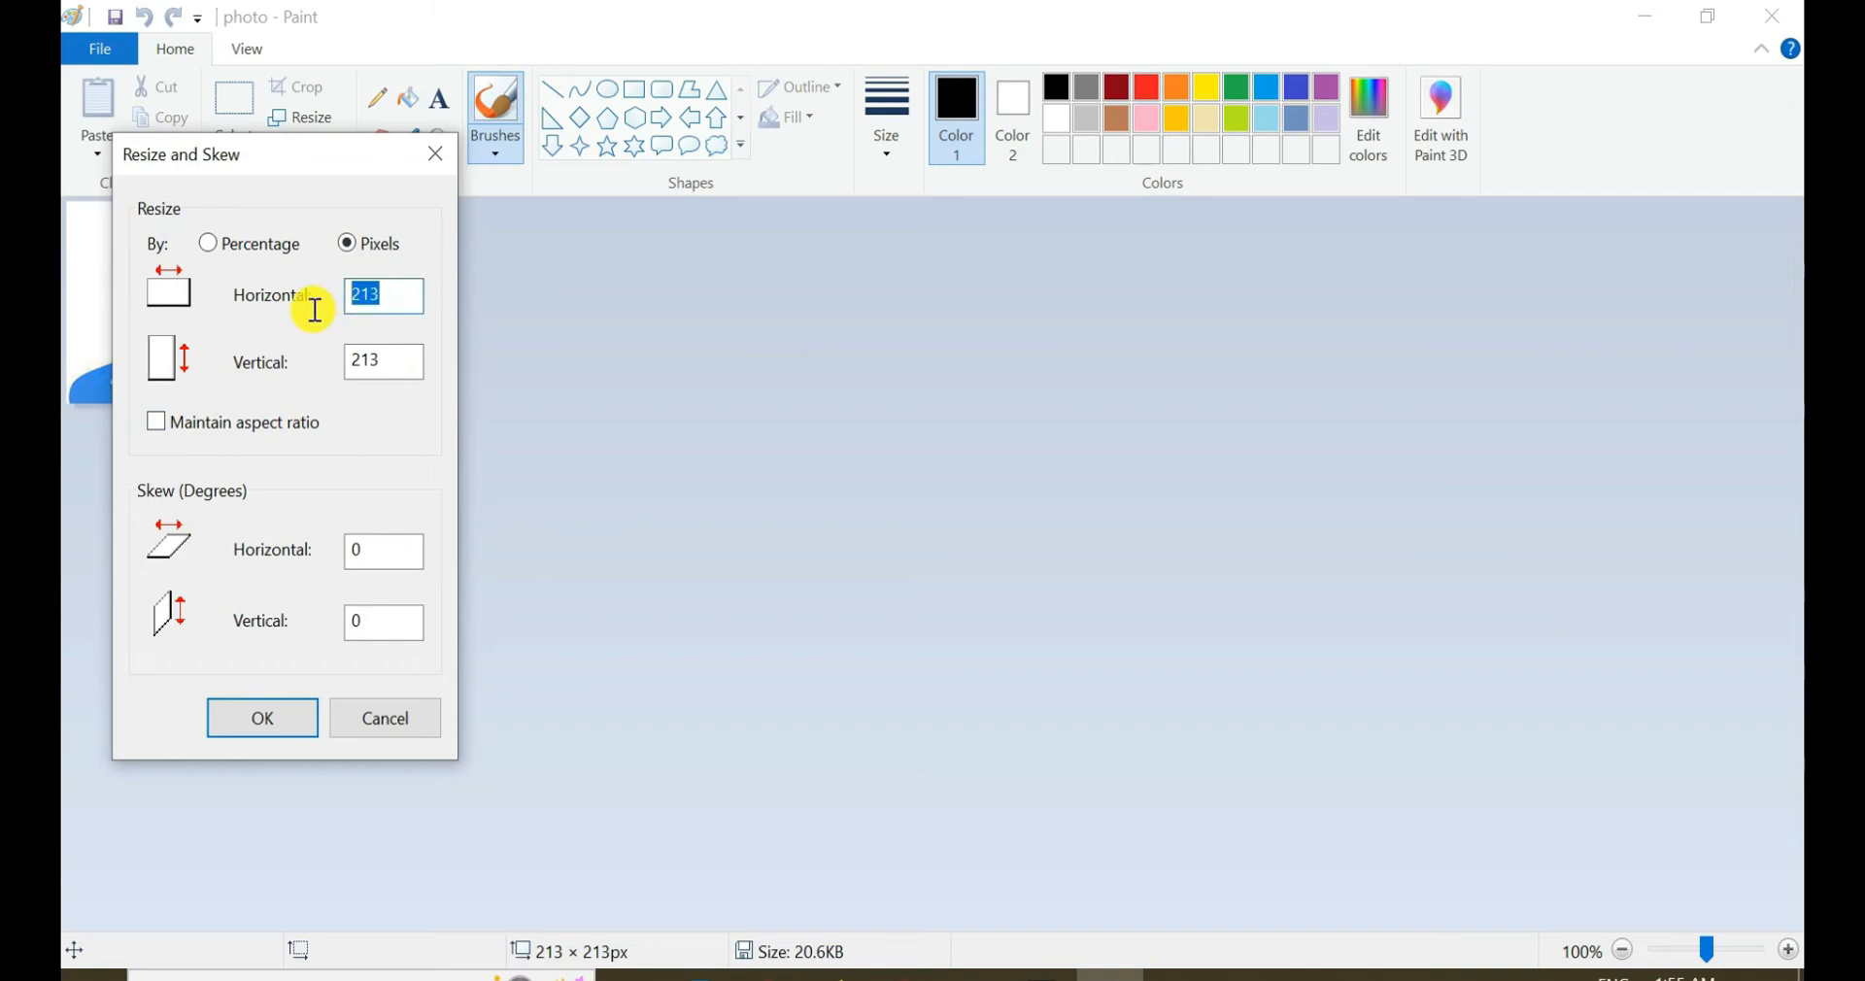
{"action": "type", "text": "132"}
{"action": "left_click_drag", "start_coordinate": [395, 359], "coordinate": [306, 362]}
{"action": "type", "text": "170"}
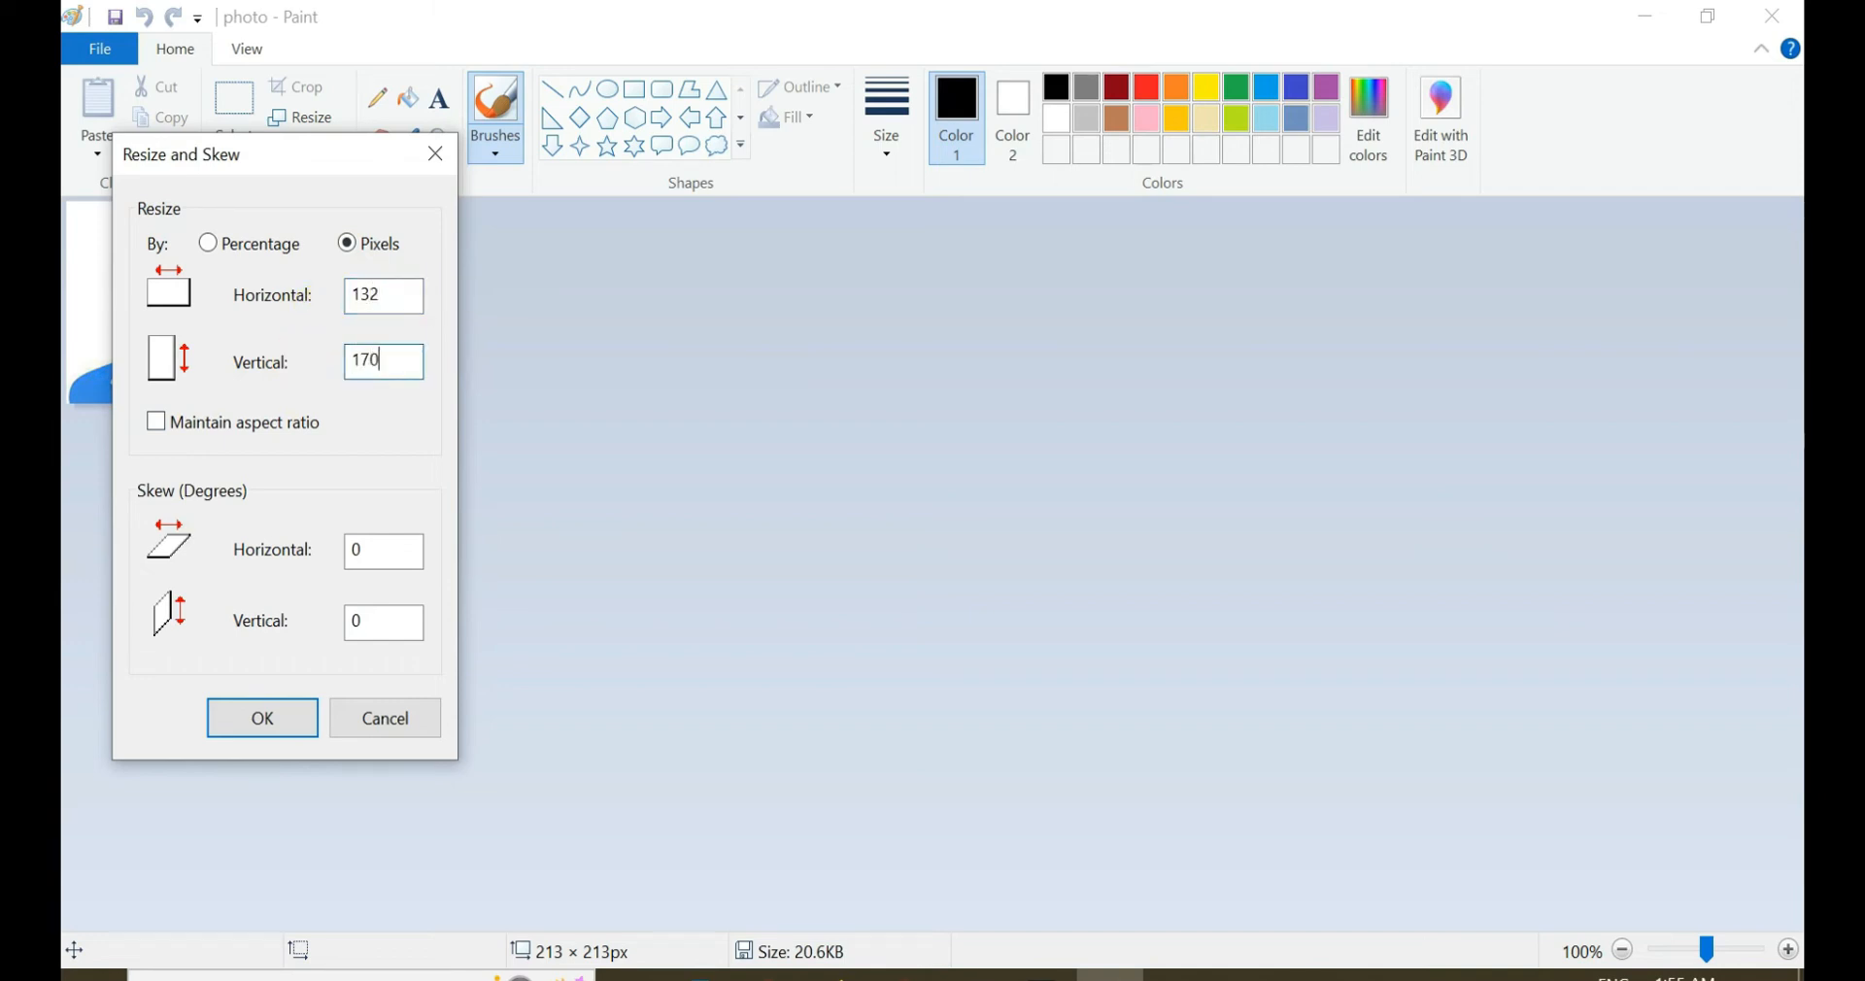
{"action": "left_click", "coordinate": [281, 717]}
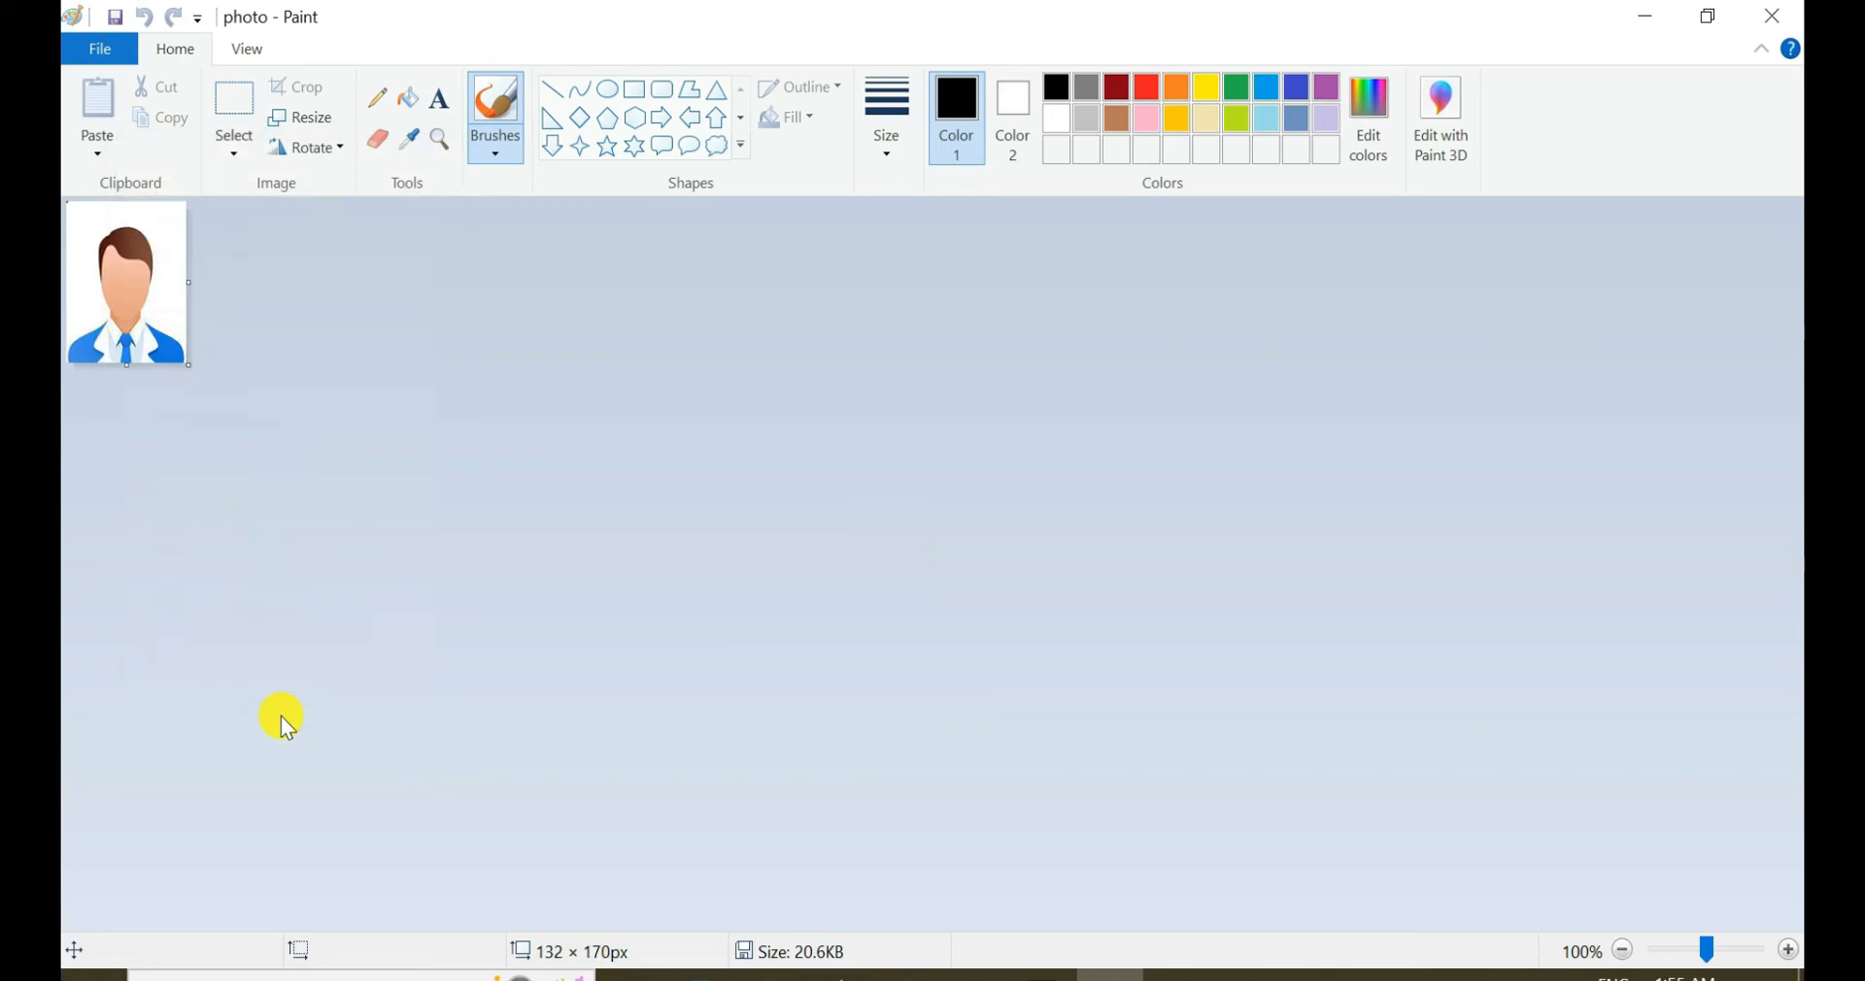
- Save the resized photo over the original file and close the image editor
{"action": "left_click", "coordinate": [109, 53]}
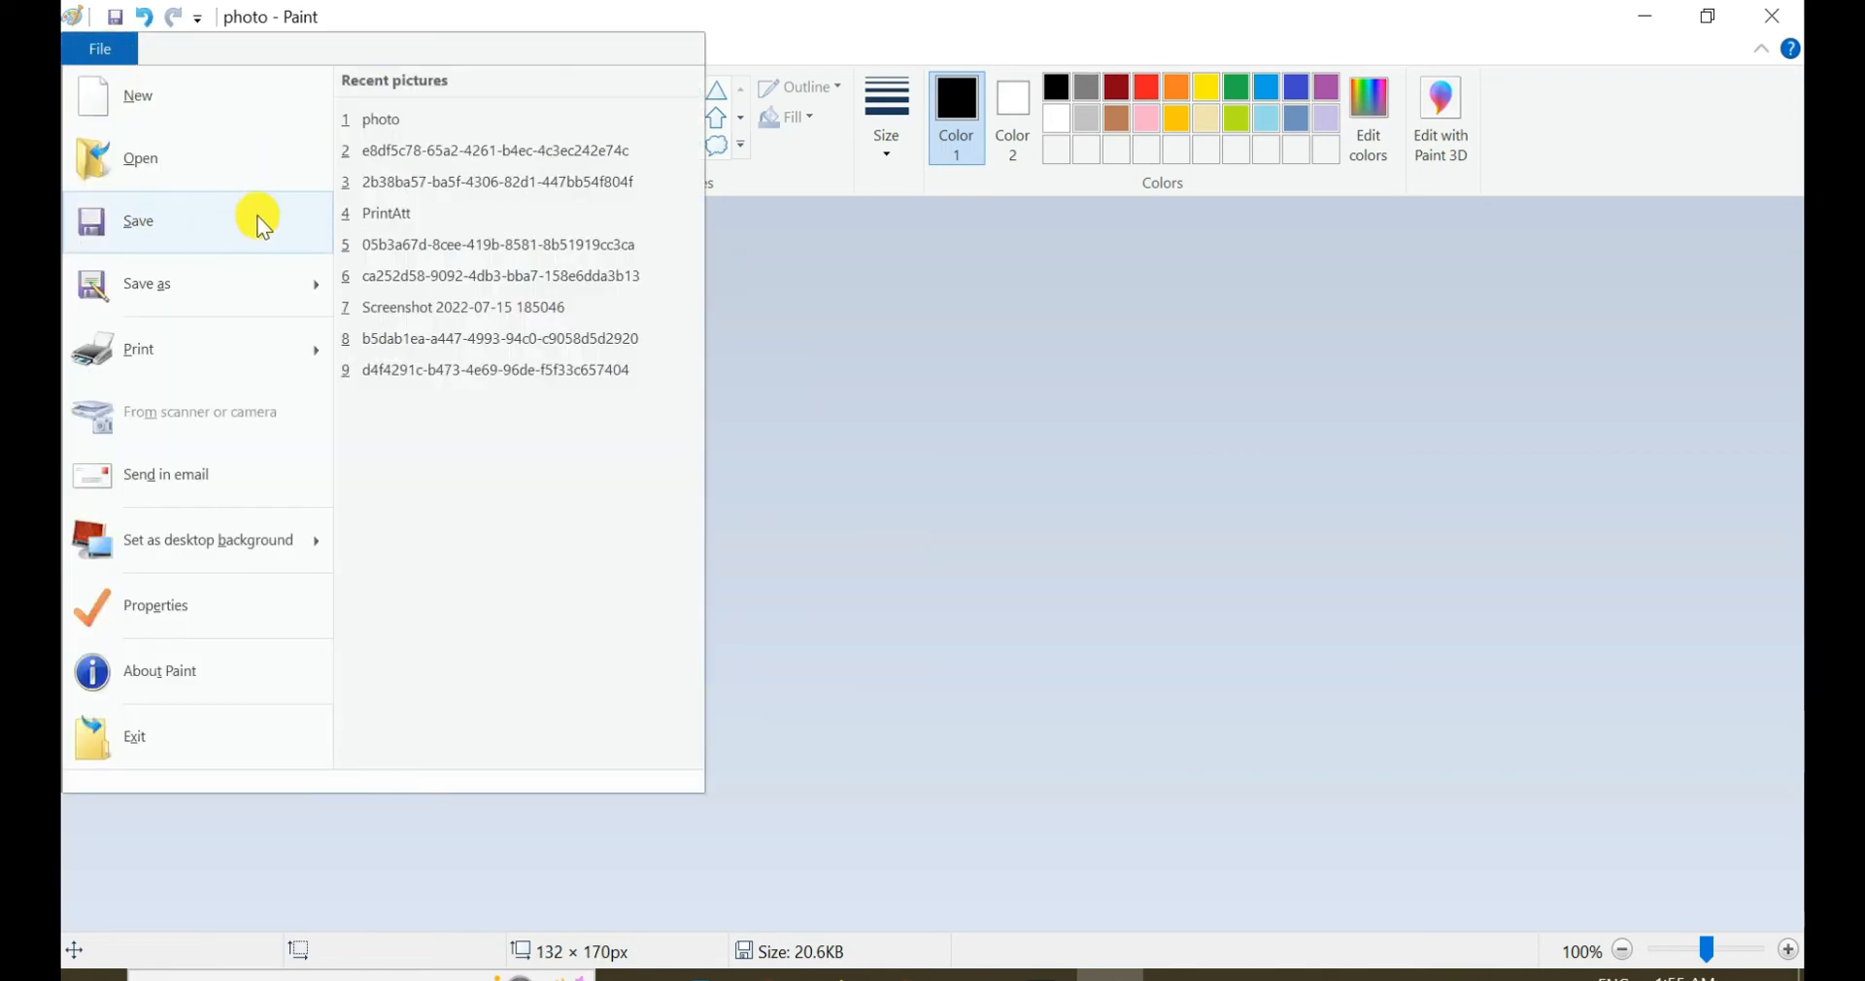
{"action": "left_click", "coordinate": [155, 220]}
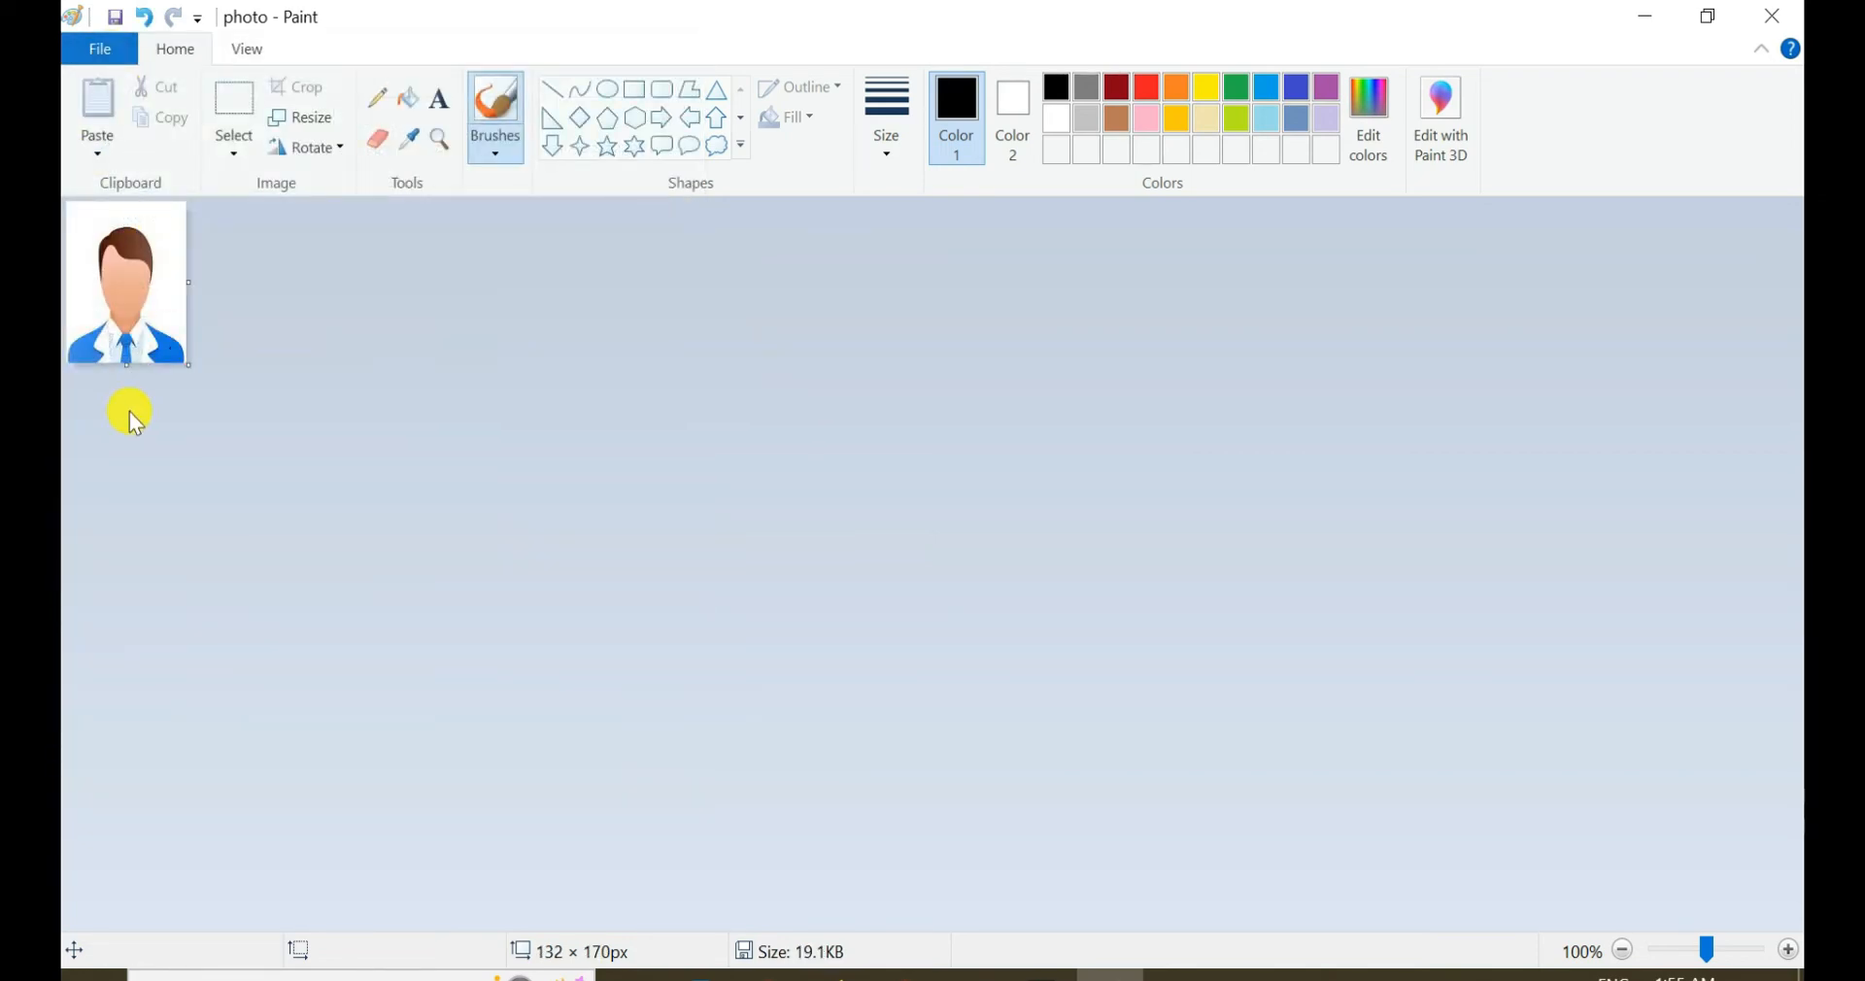
{"action": "left_click", "coordinate": [1774, 16]}
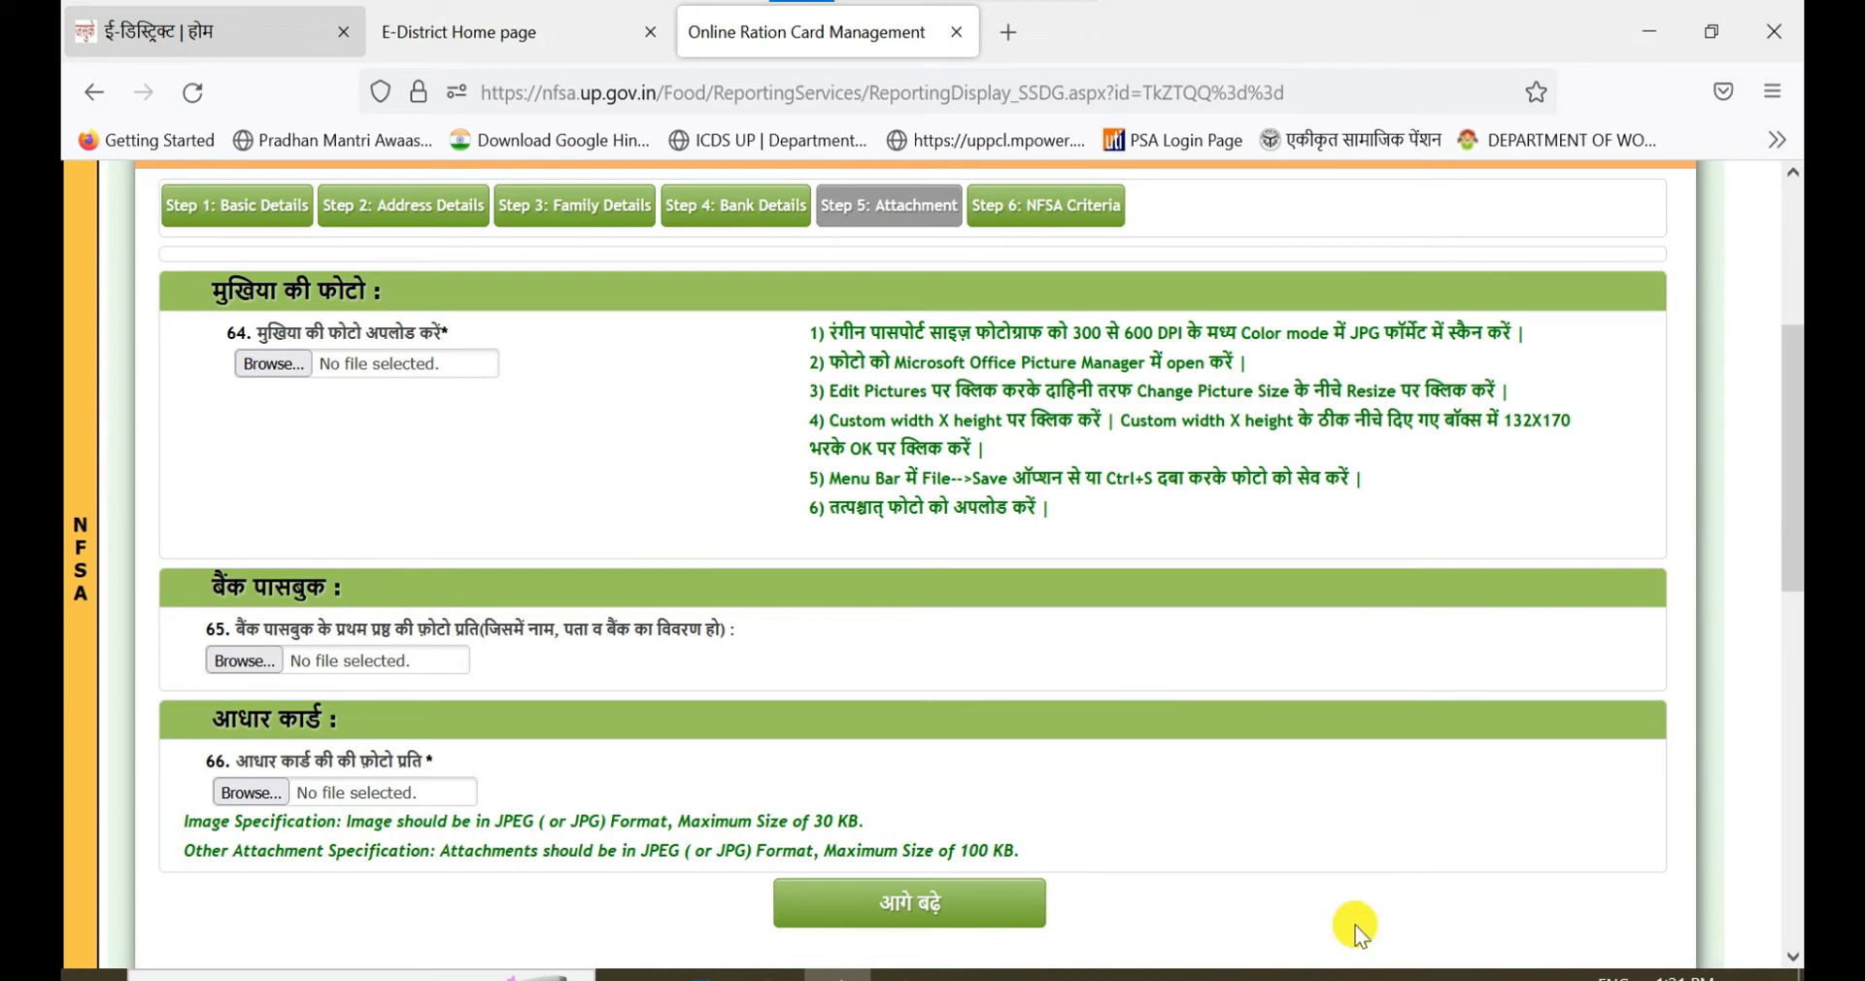
- Save the head's photo and document attachments, and submit the NFSA criteria with 0 irrigated land, 0 arms licences, criterion 14 हाँ and the declaration accepted
{"action": "left_click", "coordinate": [1003, 886]}
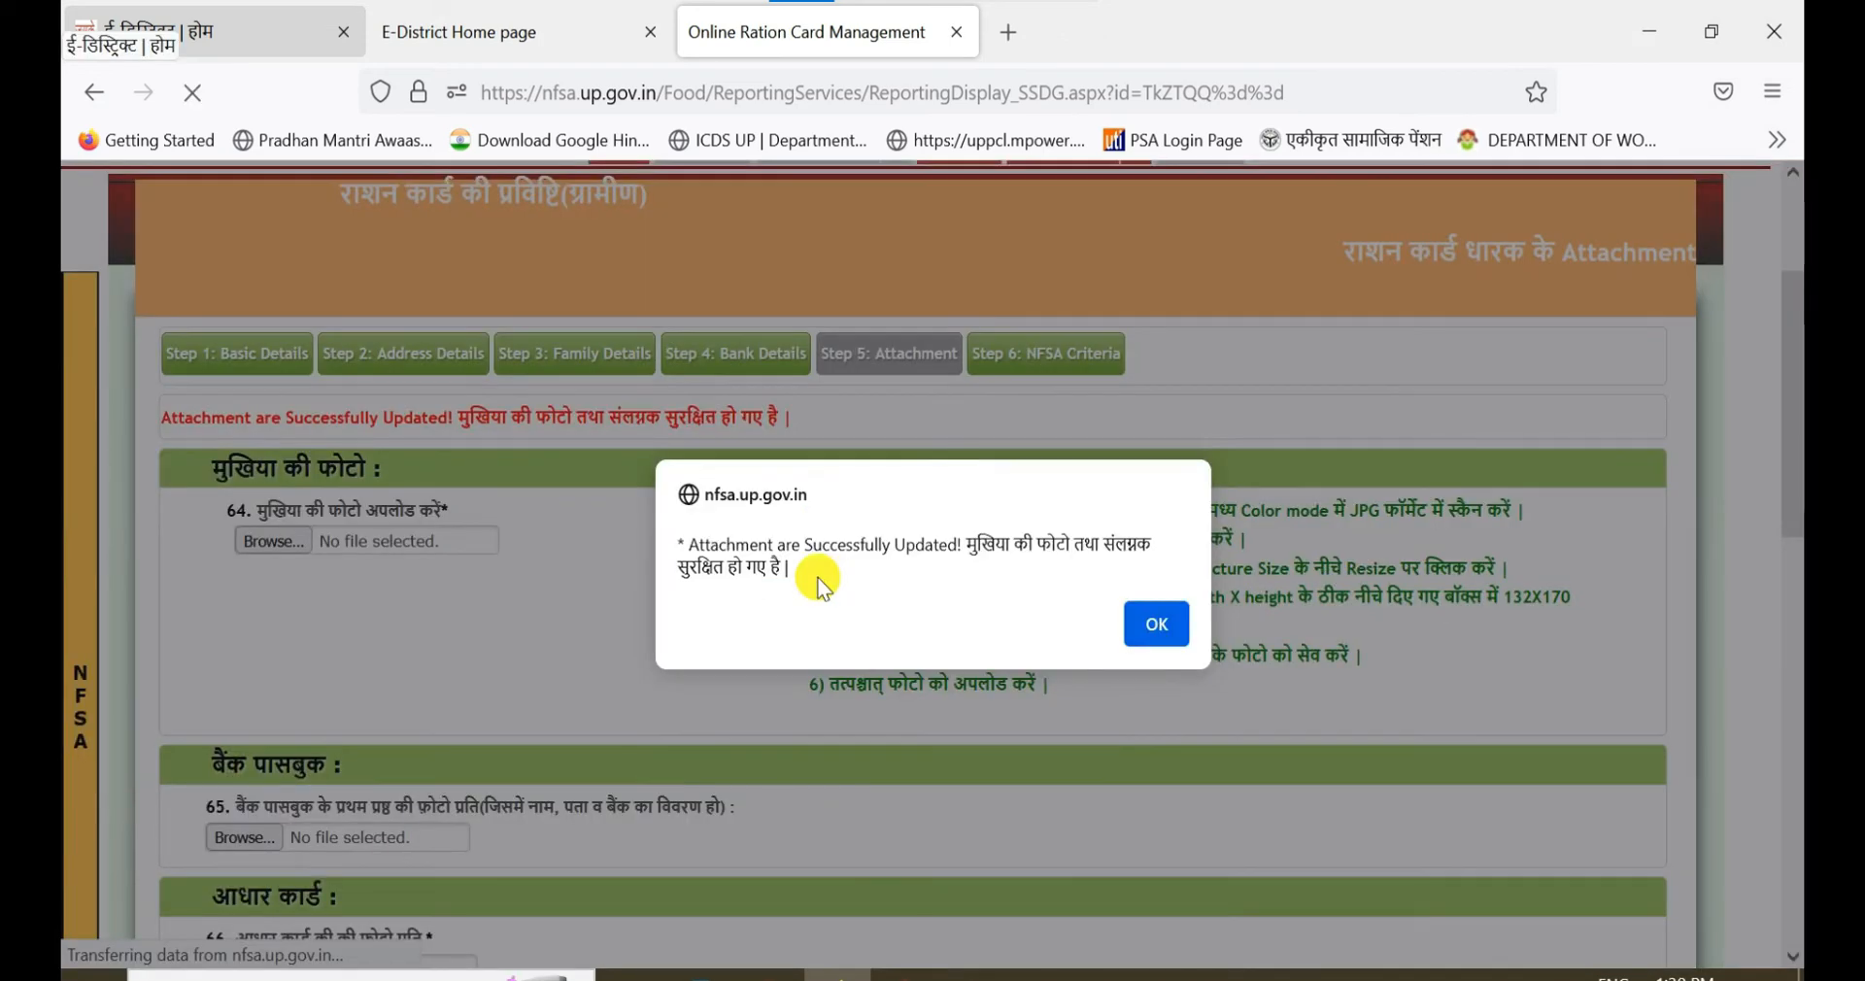
{"action": "left_click", "coordinate": [1154, 624]}
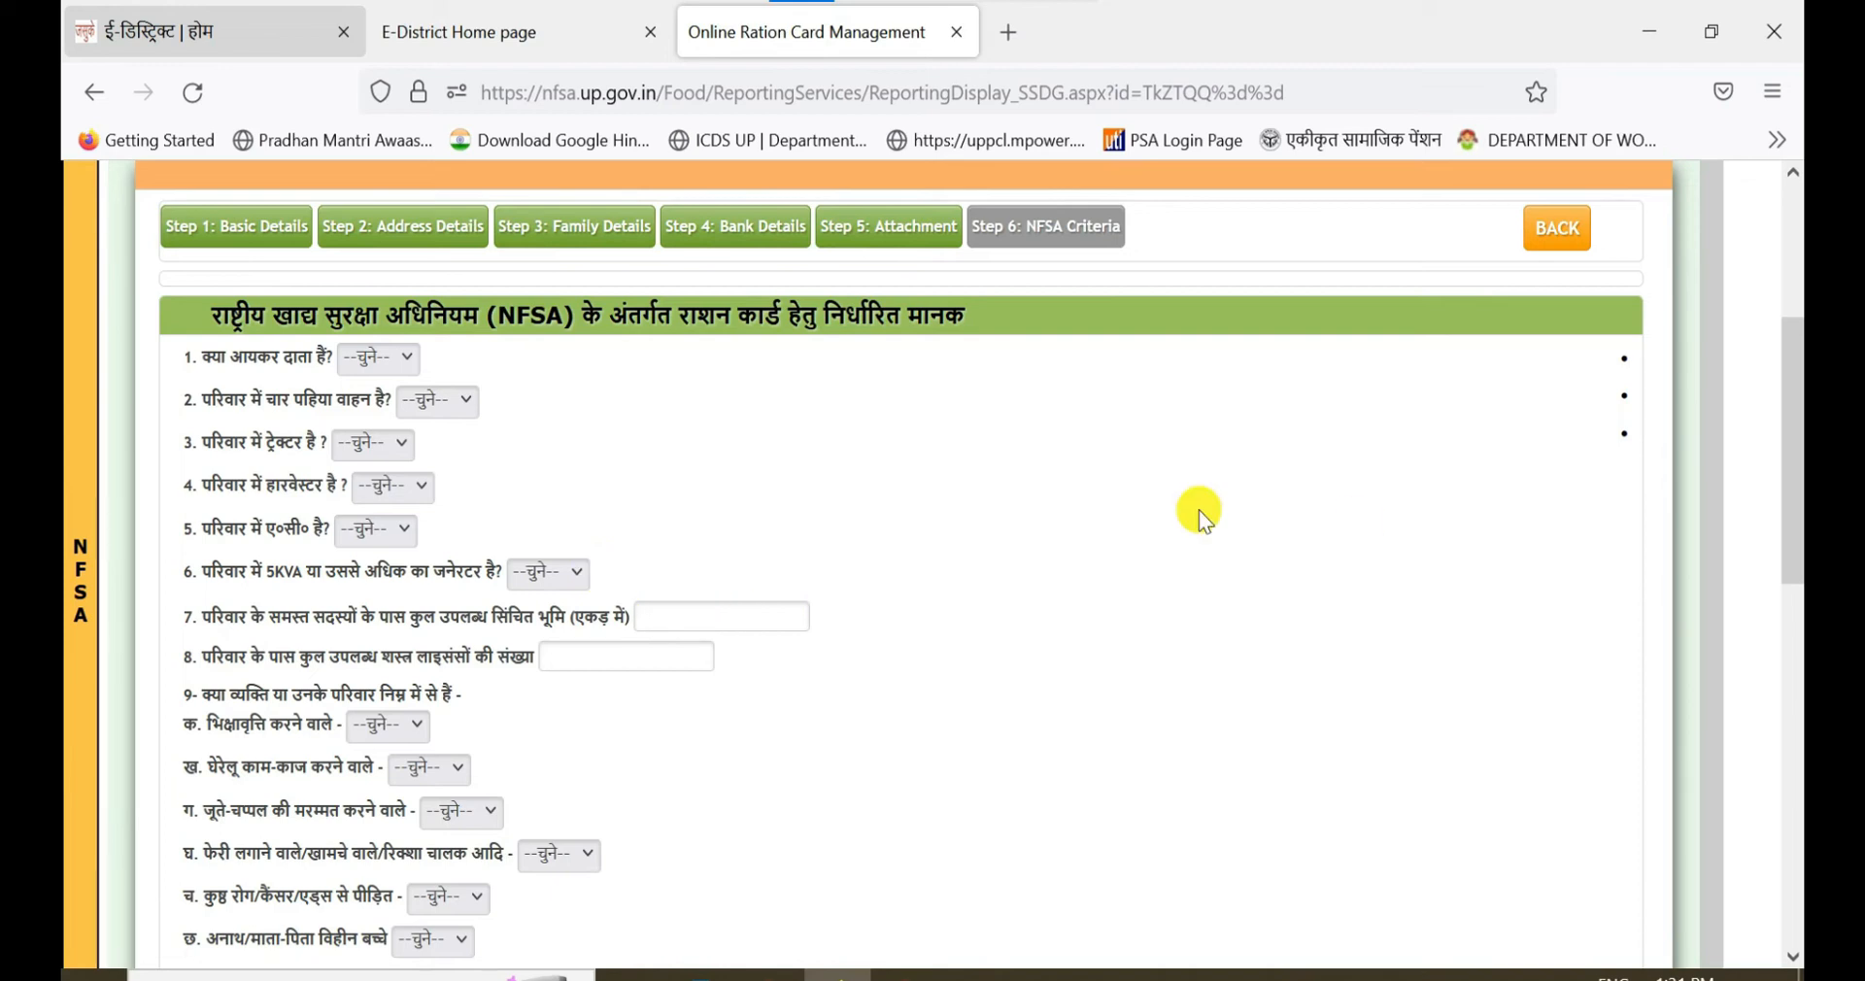
{"action": "scroll", "coordinate": [1710, 460], "scroll_direction": "down", "scroll_amount": 8}
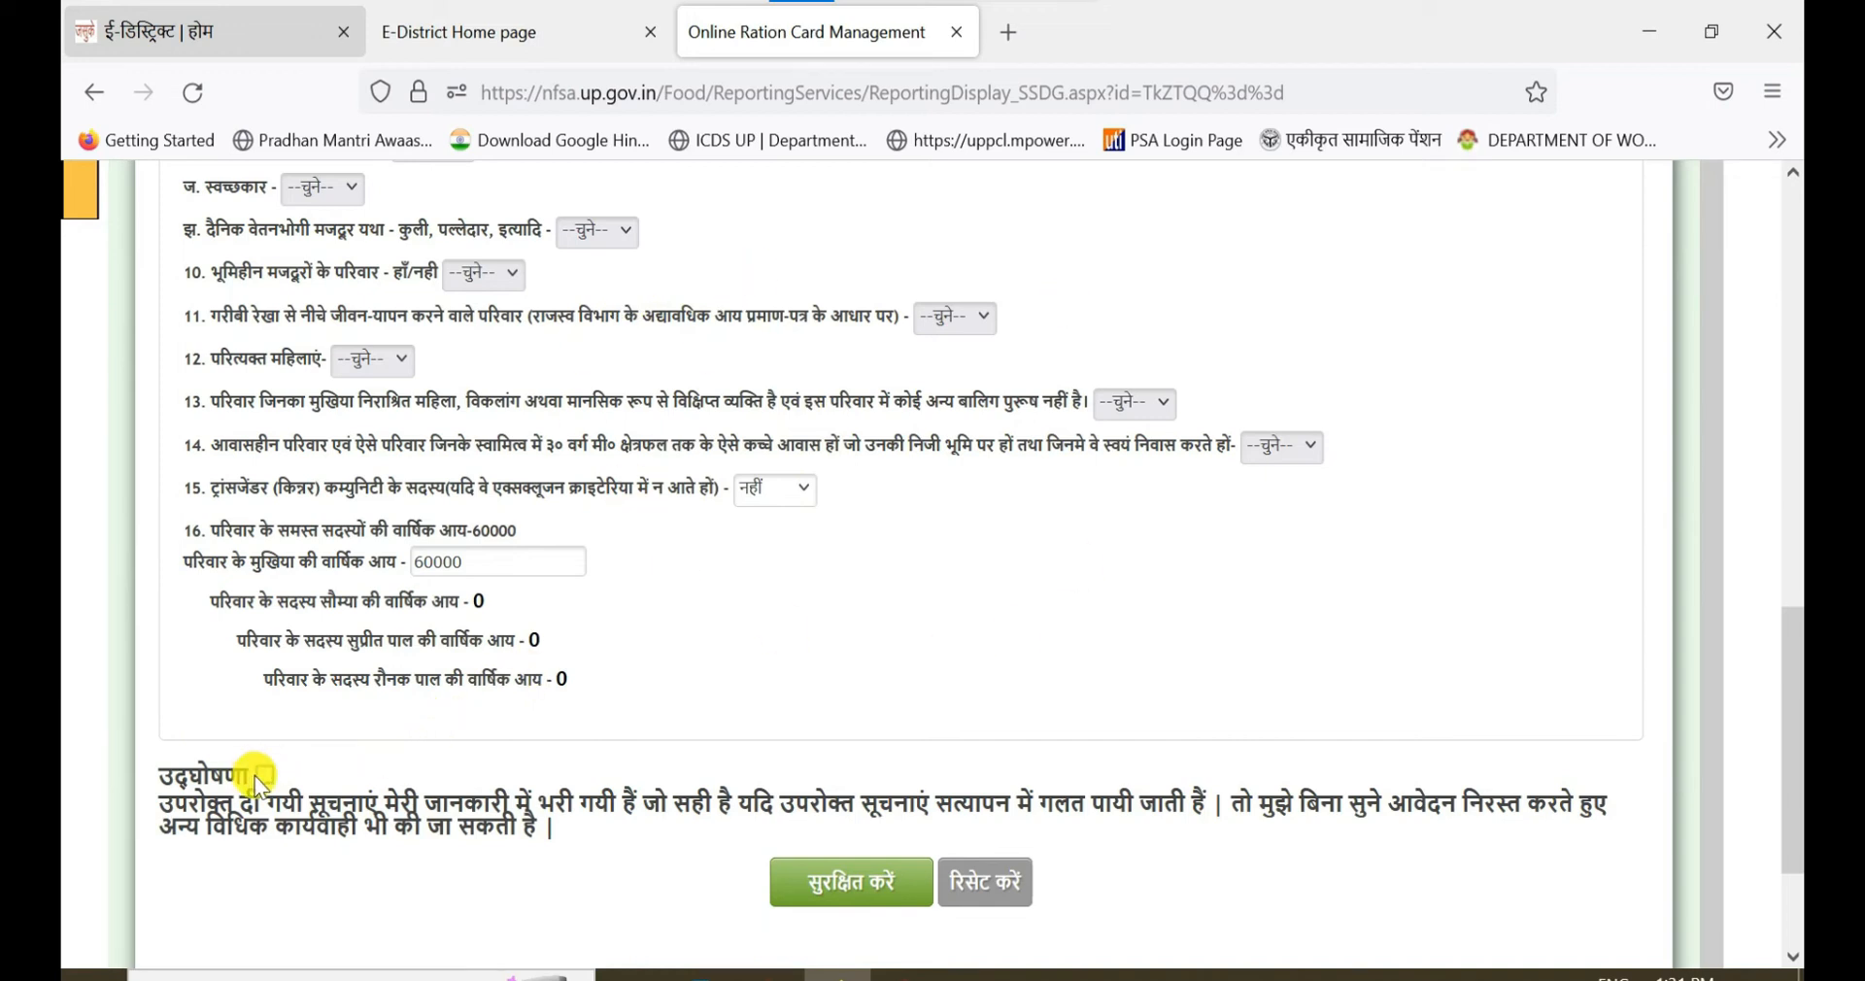
{"action": "left_click", "coordinate": [842, 877]}
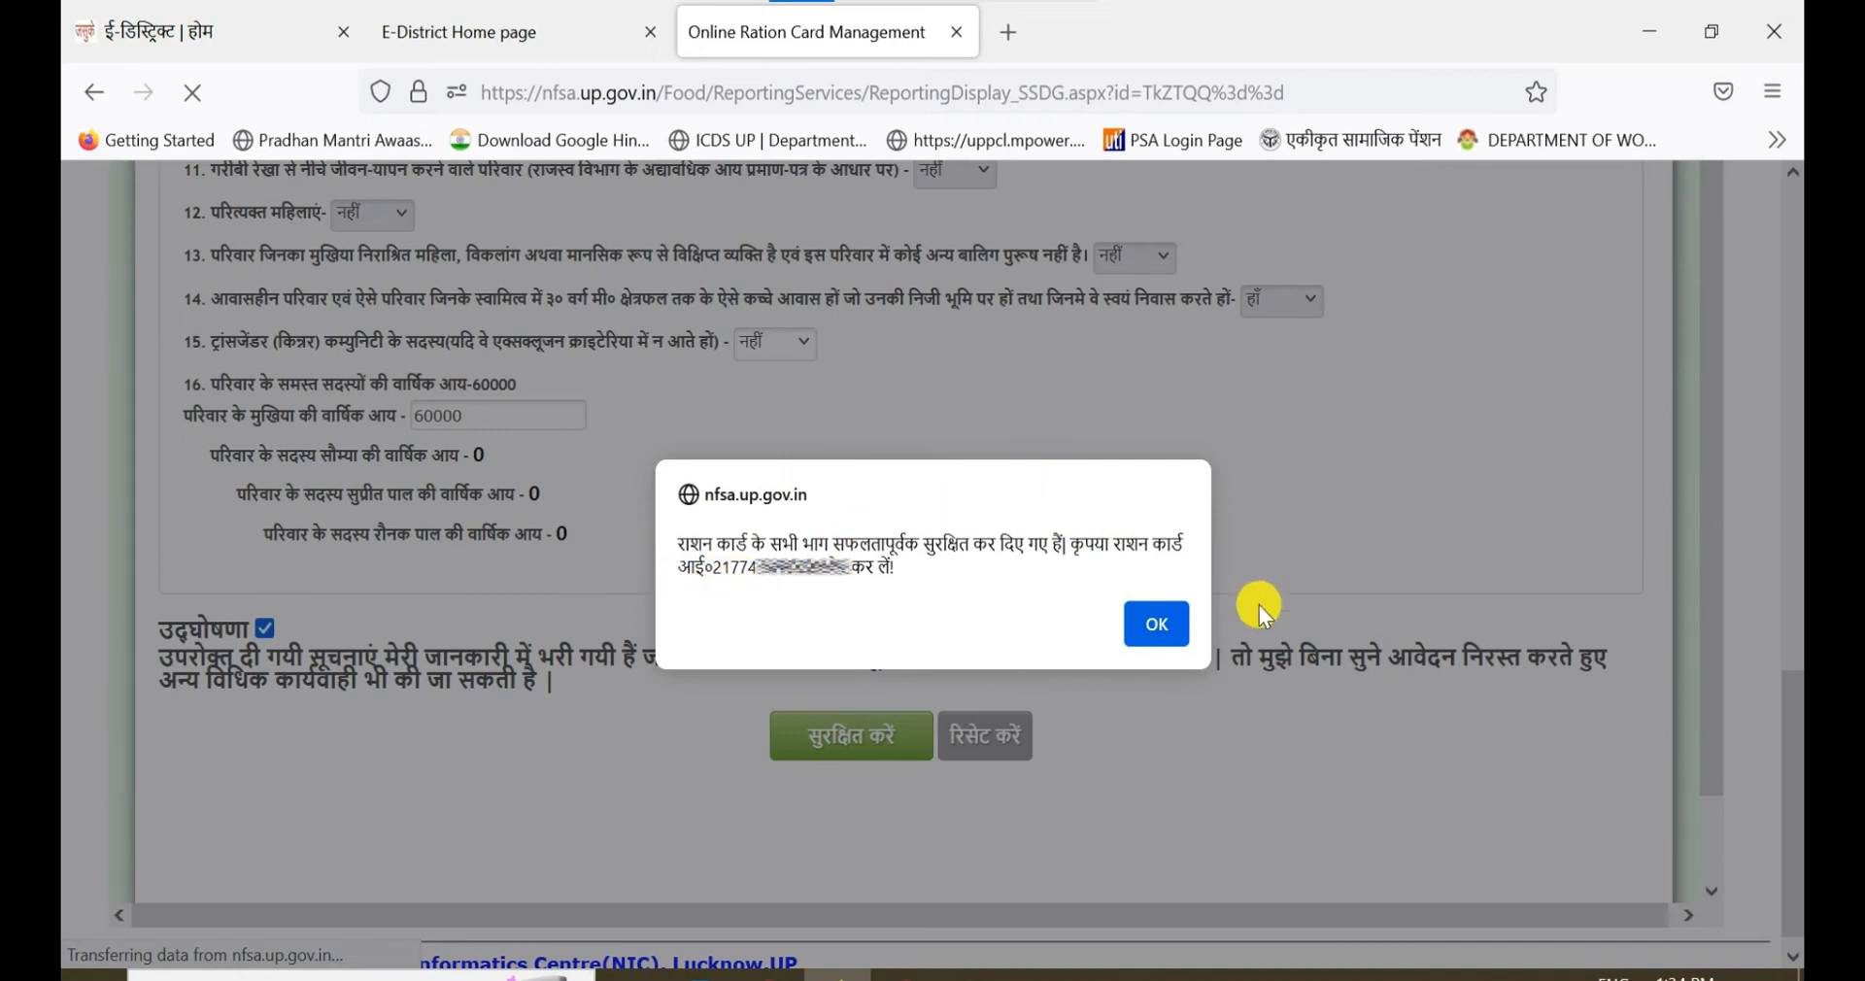
{"action": "left_click", "coordinate": [1133, 632]}
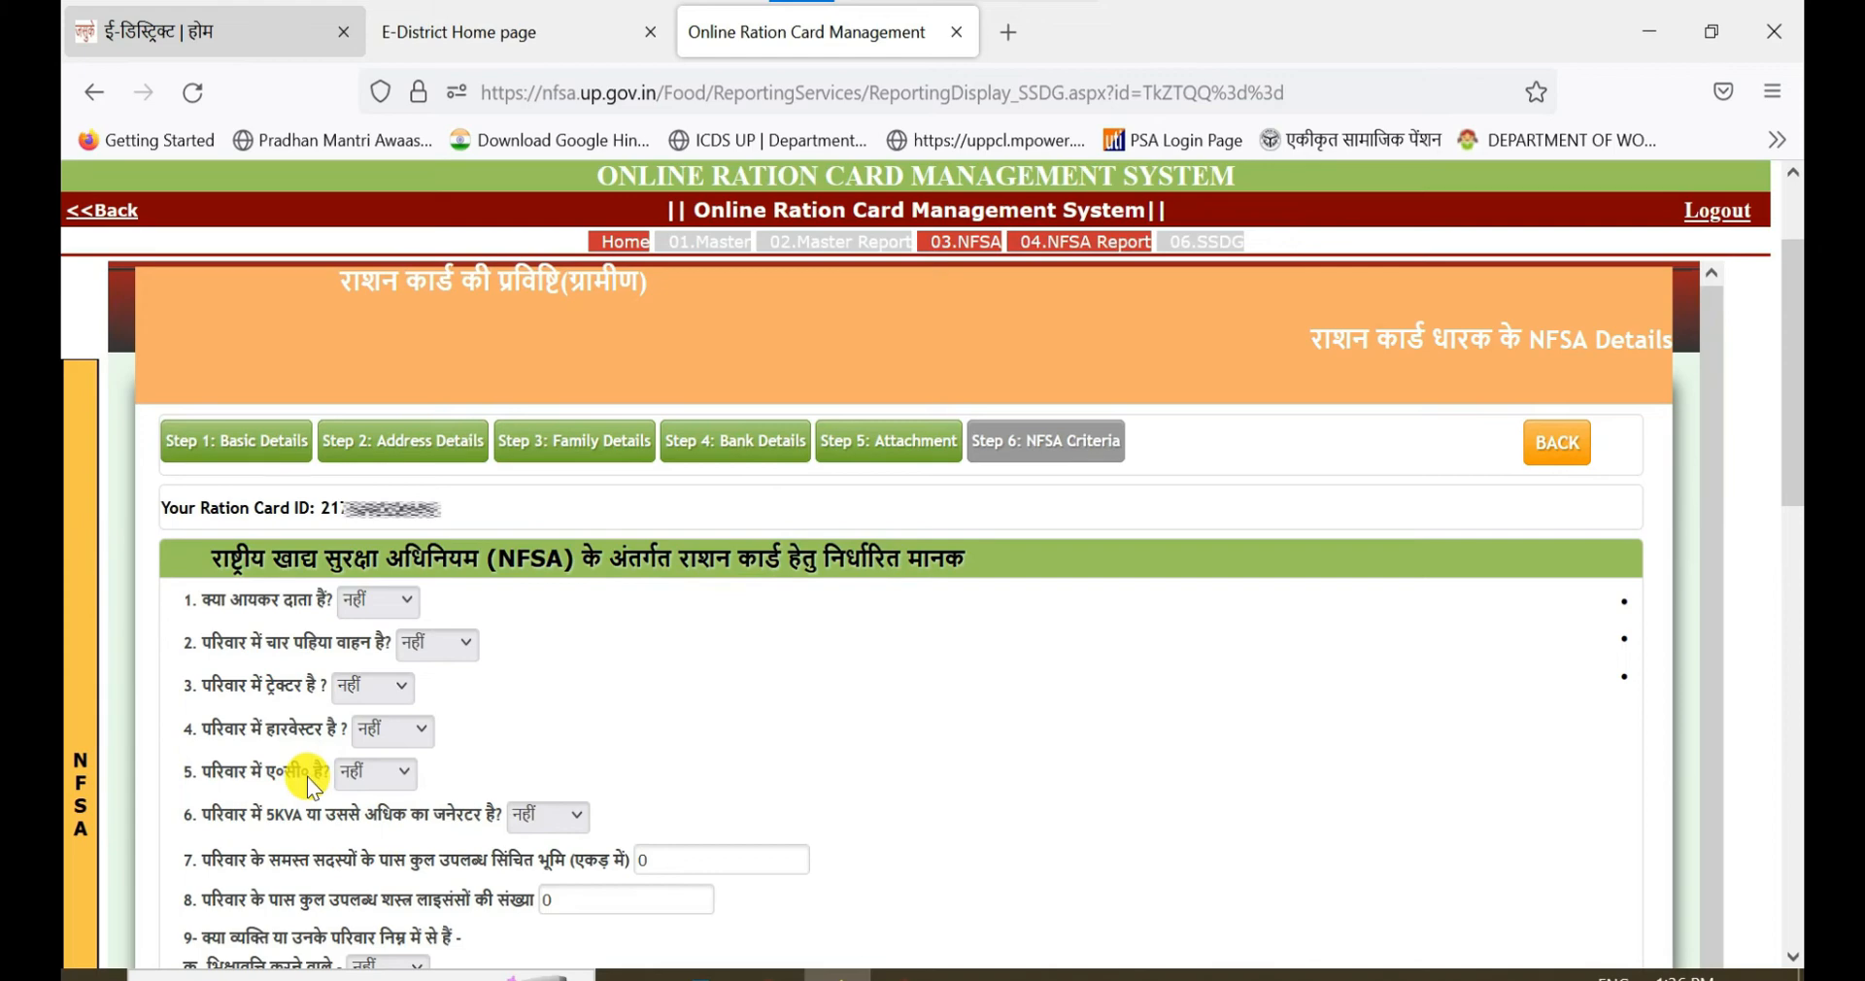
- Open the application's check form and review the head, address, bank, family member, attachment and criteria details
{"action": "mouse_move", "coordinate": [80, 777]}
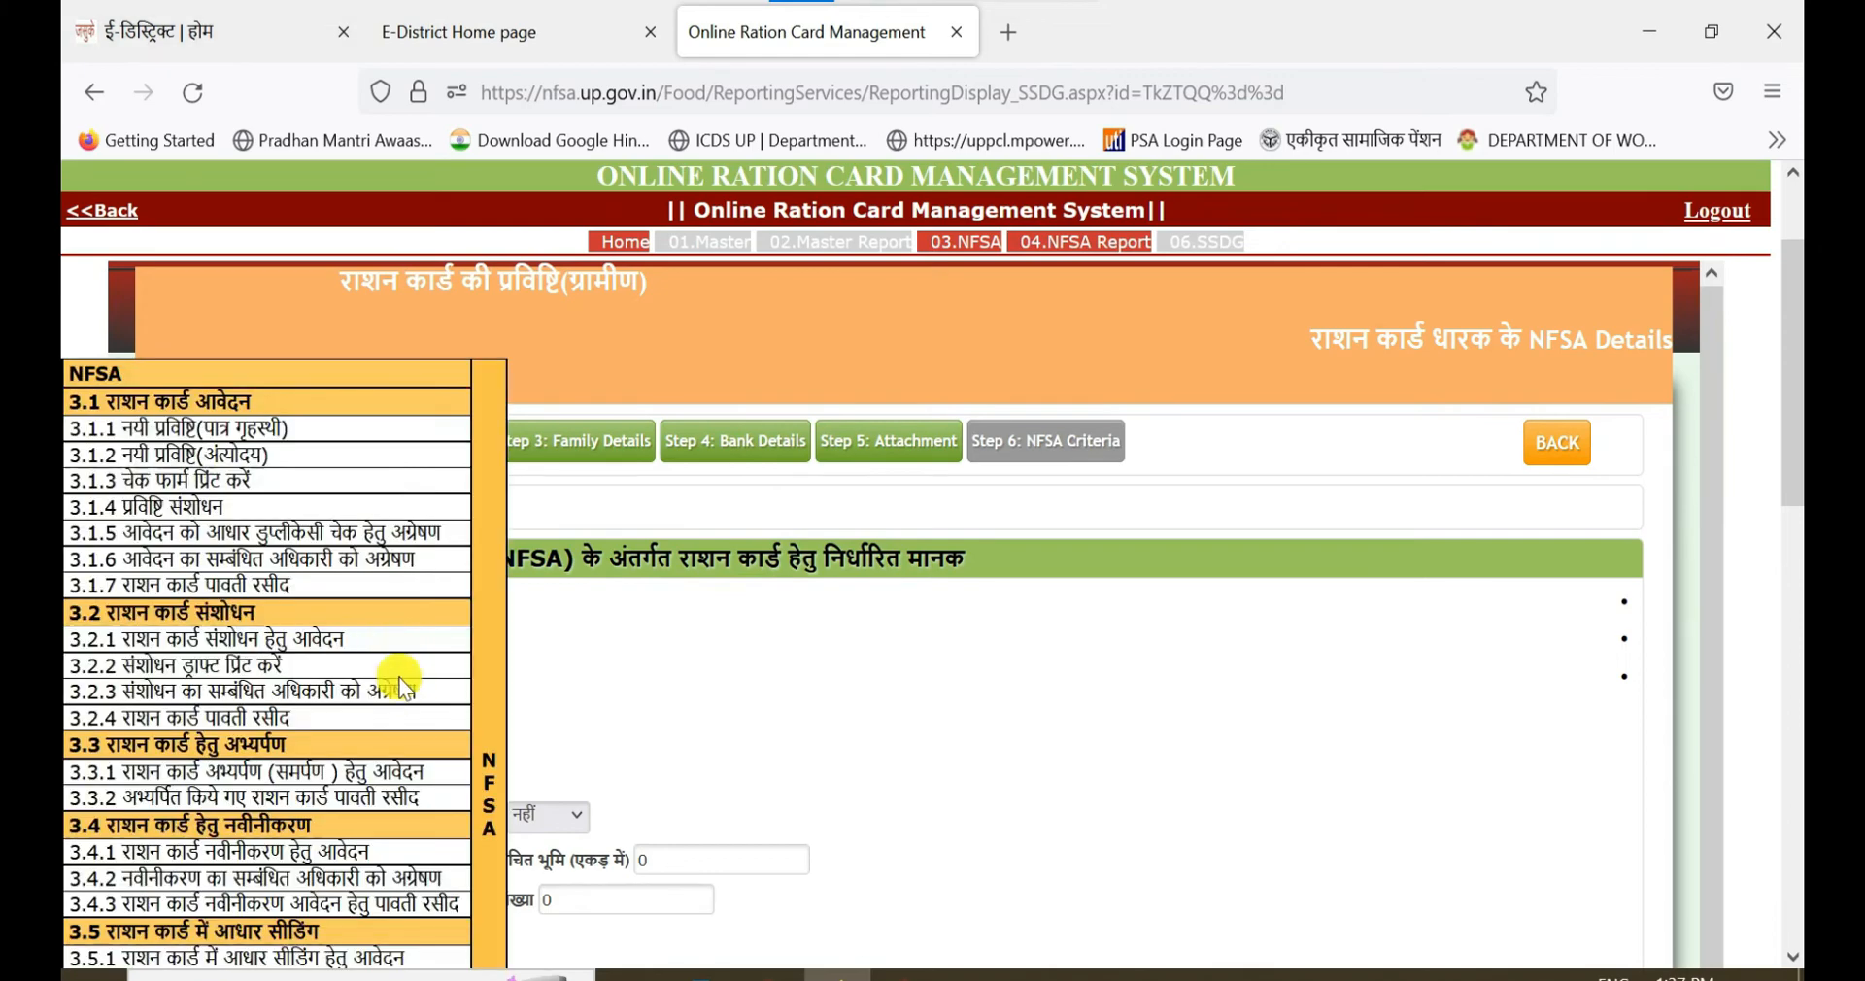
{"action": "left_click", "coordinate": [270, 485]}
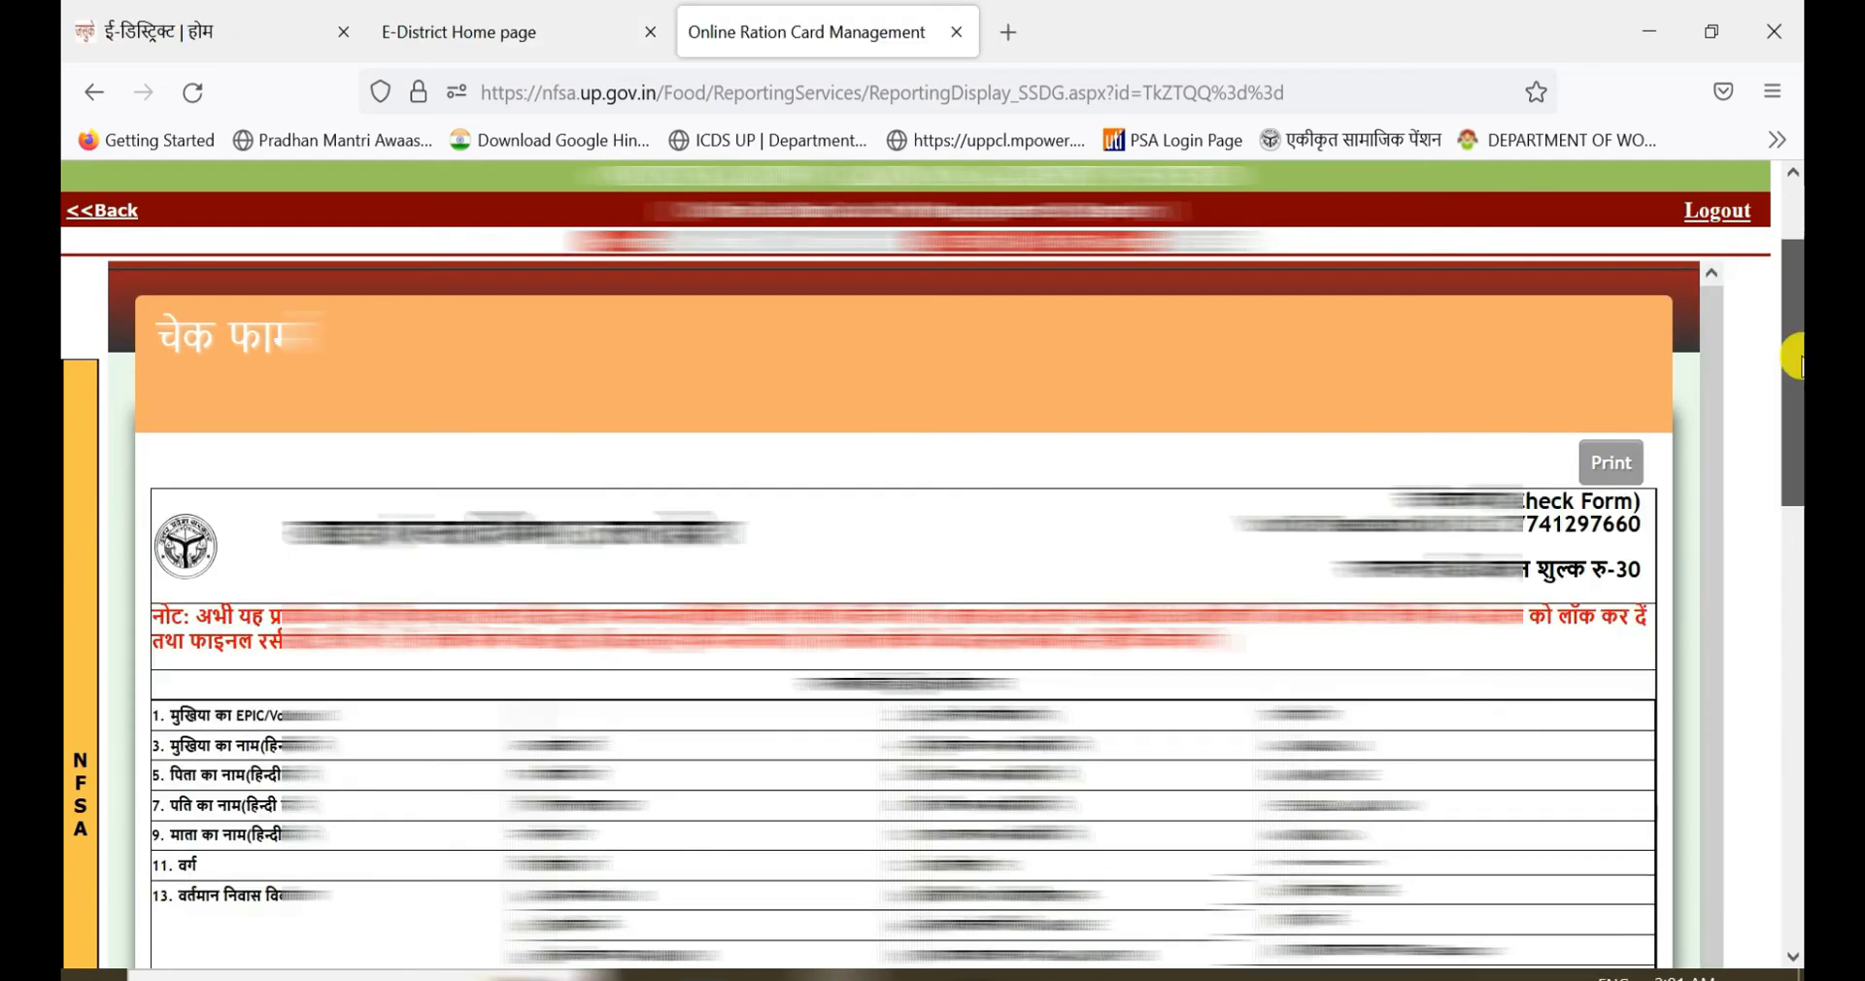
{"action": "left_click_drag", "start_coordinate": [1792, 354], "coordinate": [1782, 837]}
{"action": "left_click_drag", "start_coordinate": [1781, 707], "coordinate": [1782, 533]}
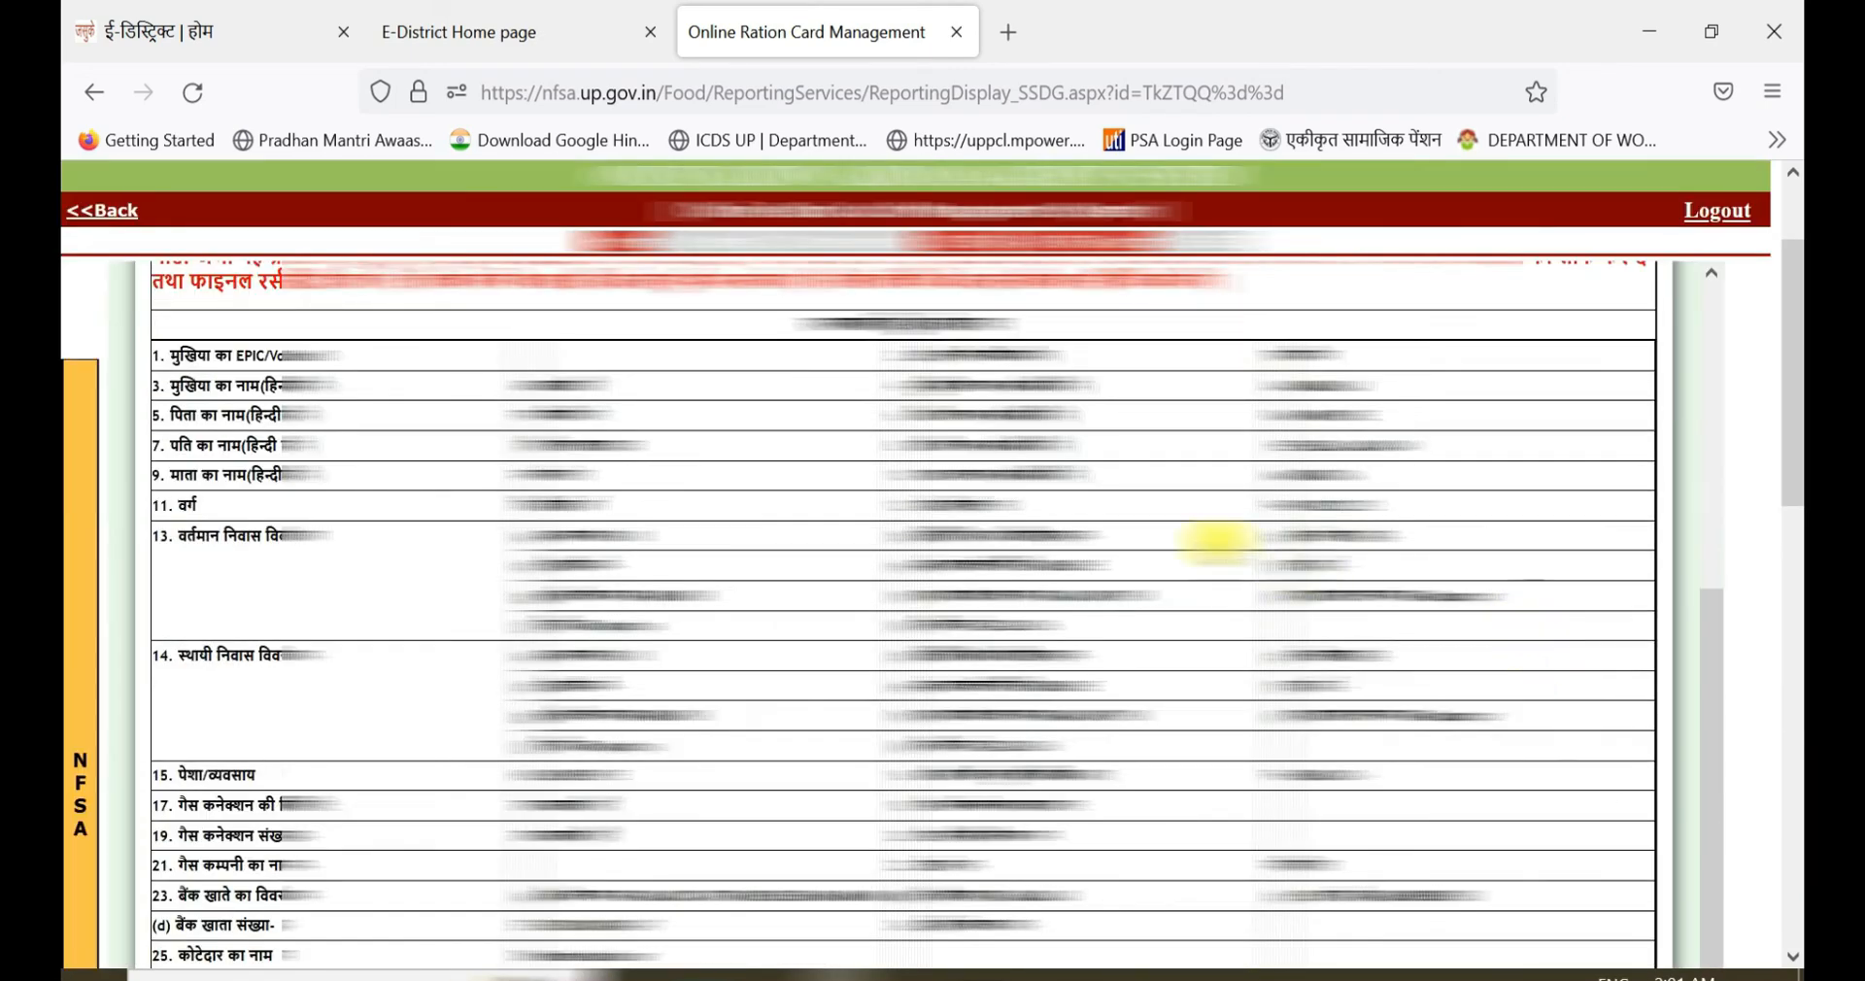
{"action": "scroll", "coordinate": [1220, 541], "scroll_direction": "down", "scroll_amount": 3}
{"action": "scroll", "coordinate": [1219, 541], "scroll_direction": "down", "scroll_amount": 5}
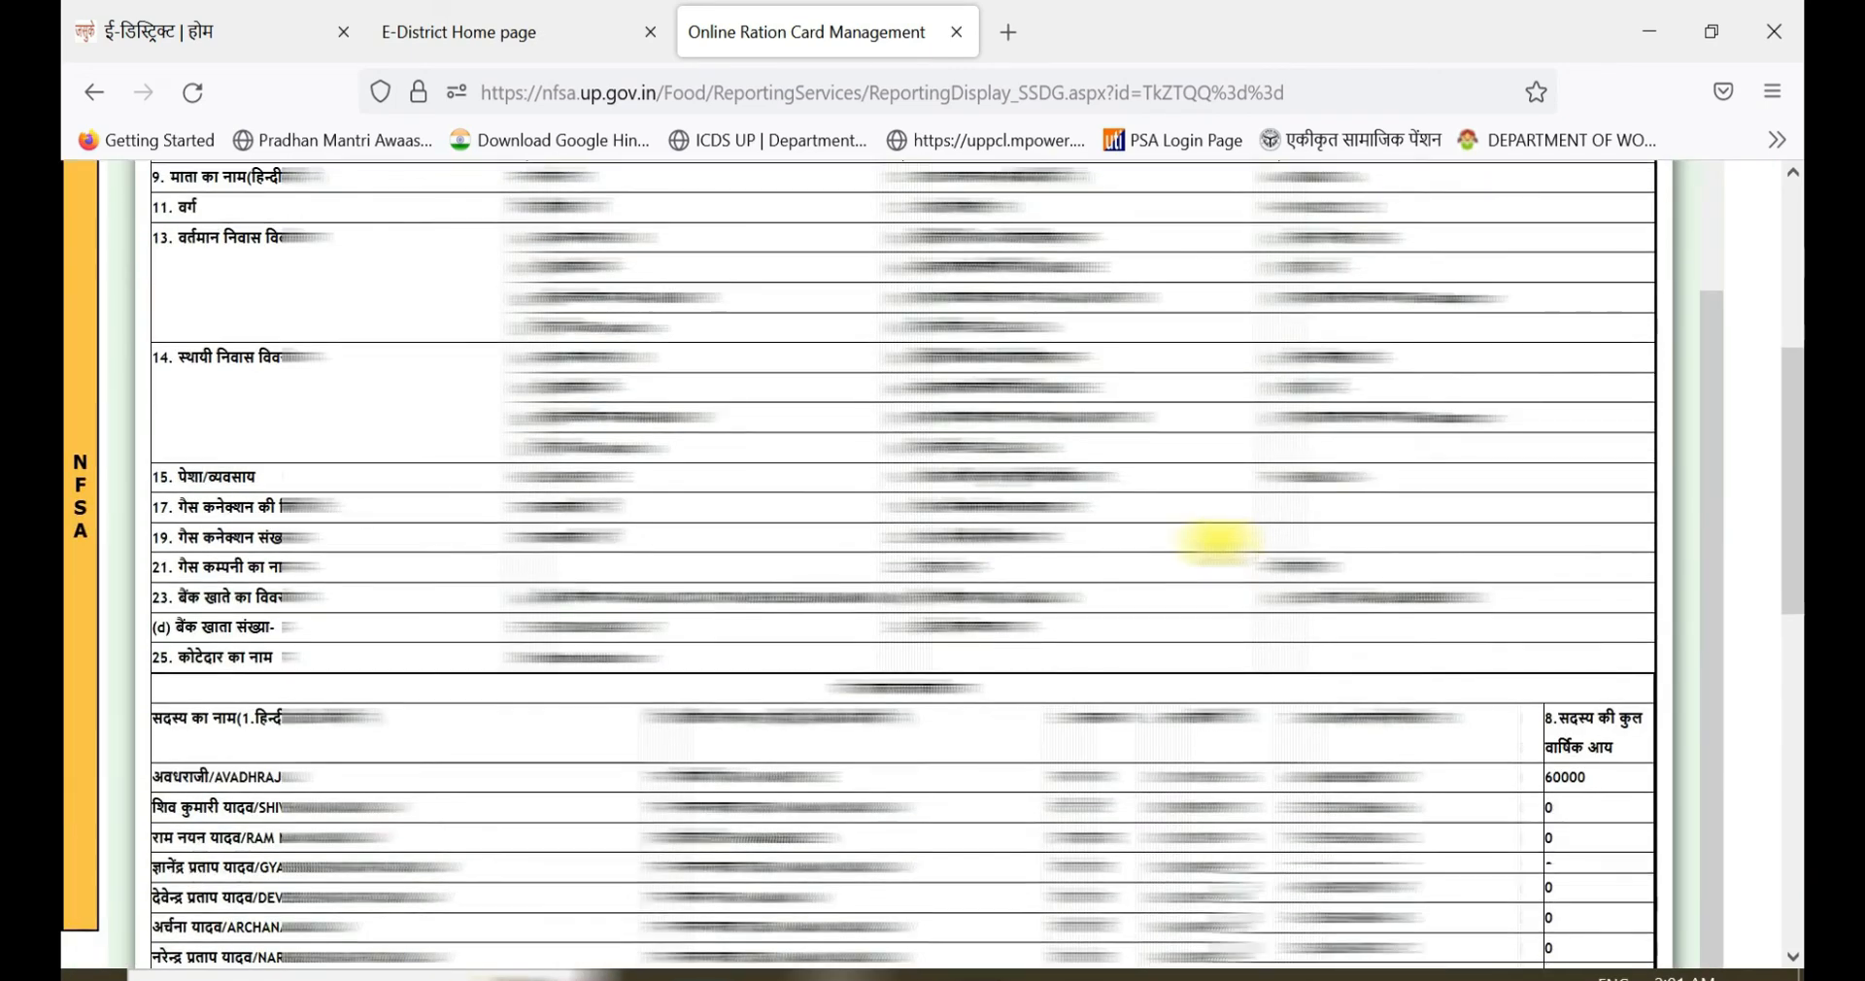
{"action": "scroll", "coordinate": [1215, 537], "scroll_direction": "down", "scroll_amount": 3}
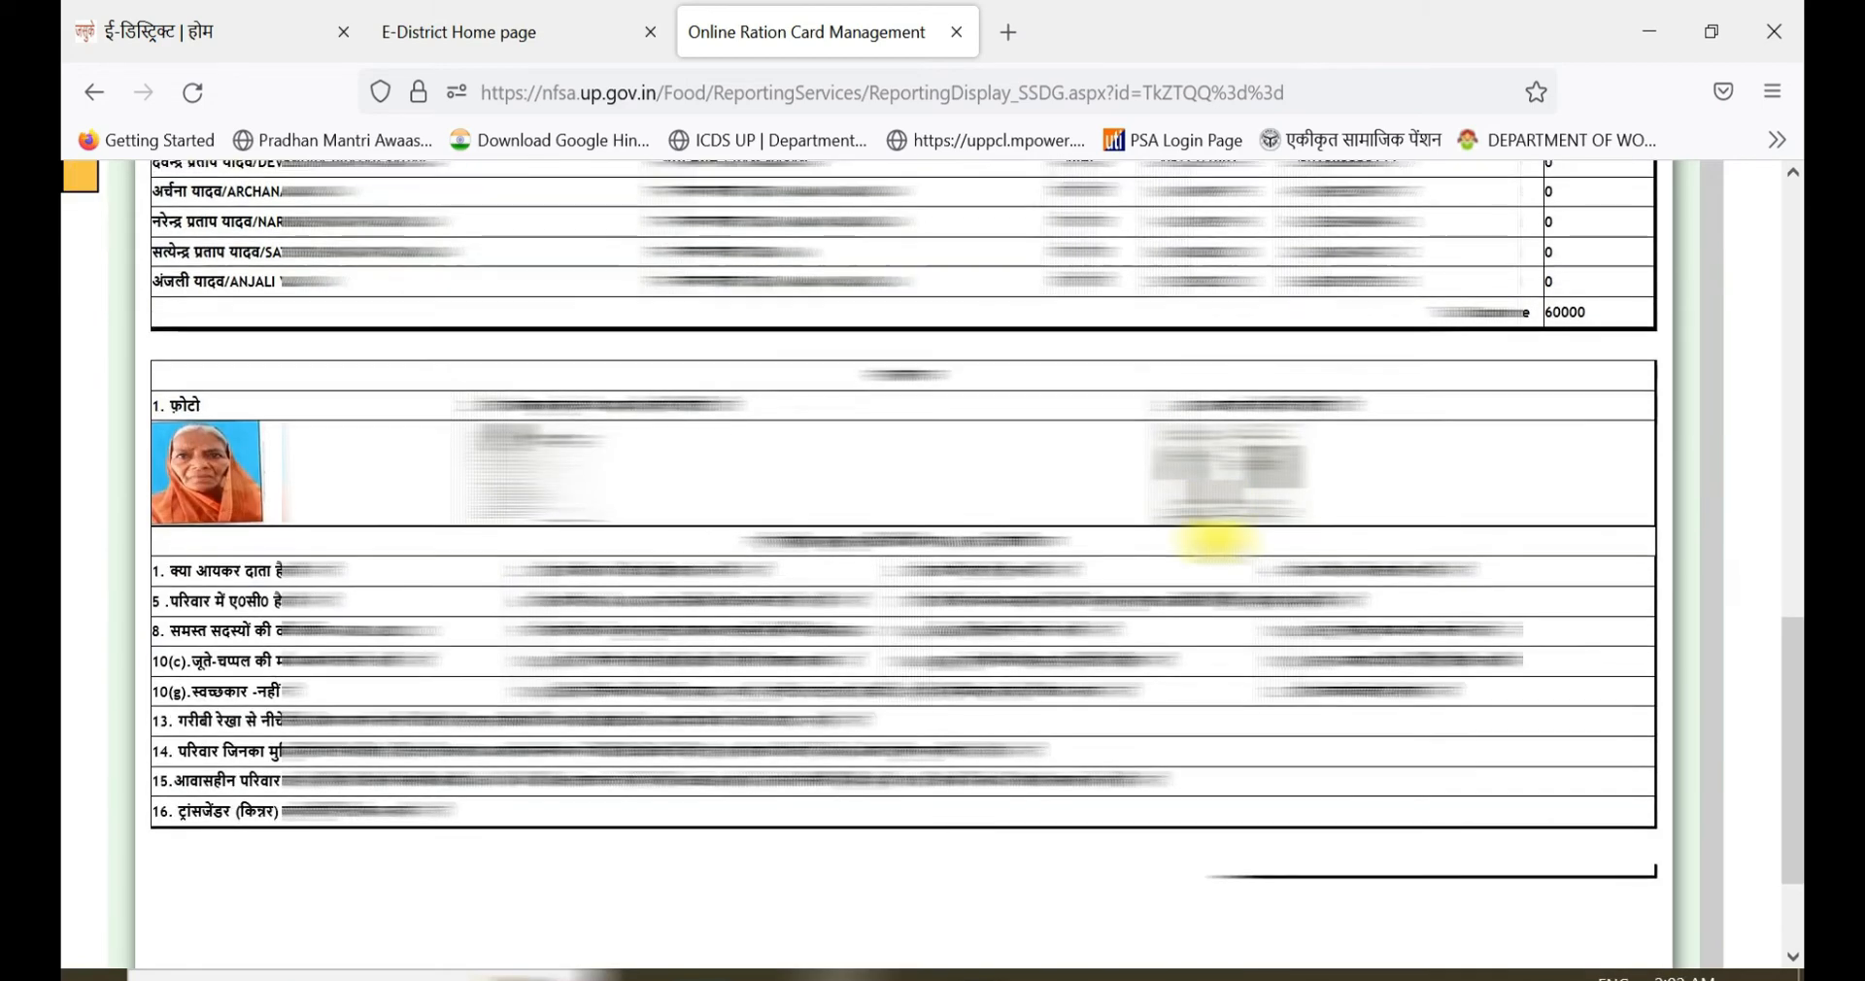
{"action": "scroll", "coordinate": [1194, 515], "scroll_direction": "up", "scroll_amount": 4}
{"action": "scroll", "coordinate": [861, 470], "scroll_direction": "up", "scroll_amount": 8}
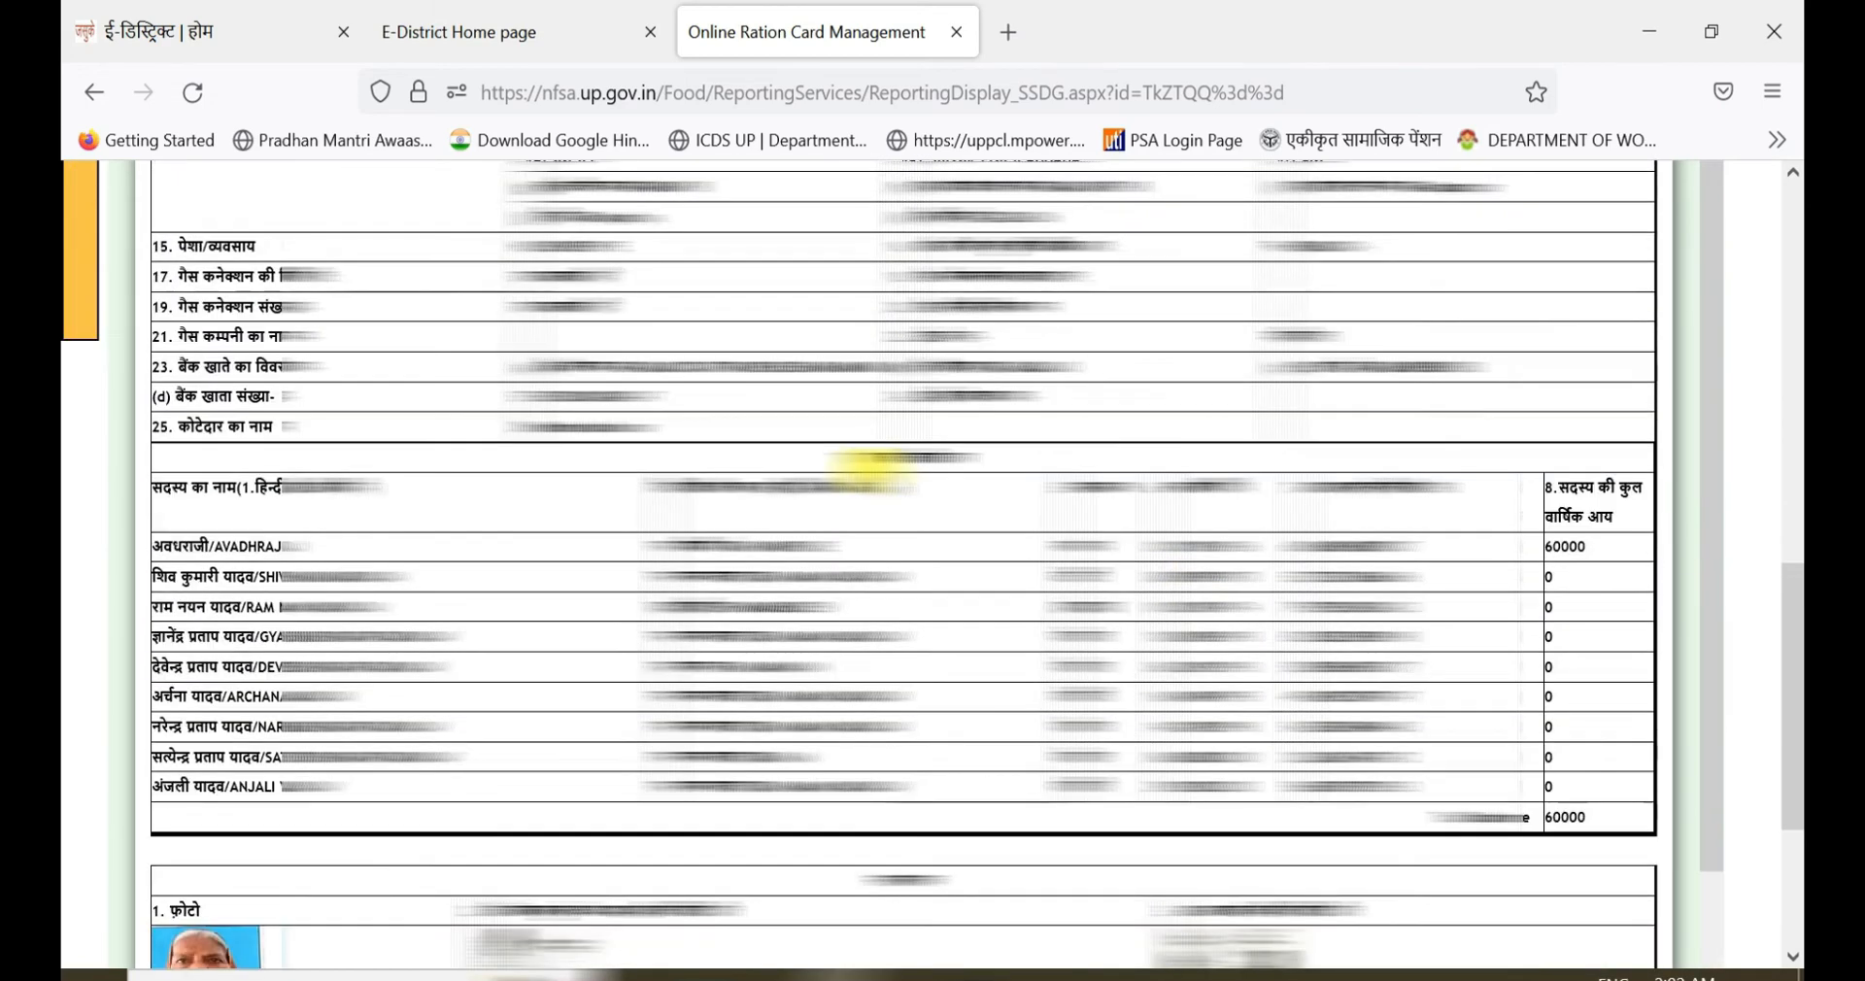
{"action": "scroll", "coordinate": [1078, 456], "scroll_direction": "down", "scroll_amount": 7}
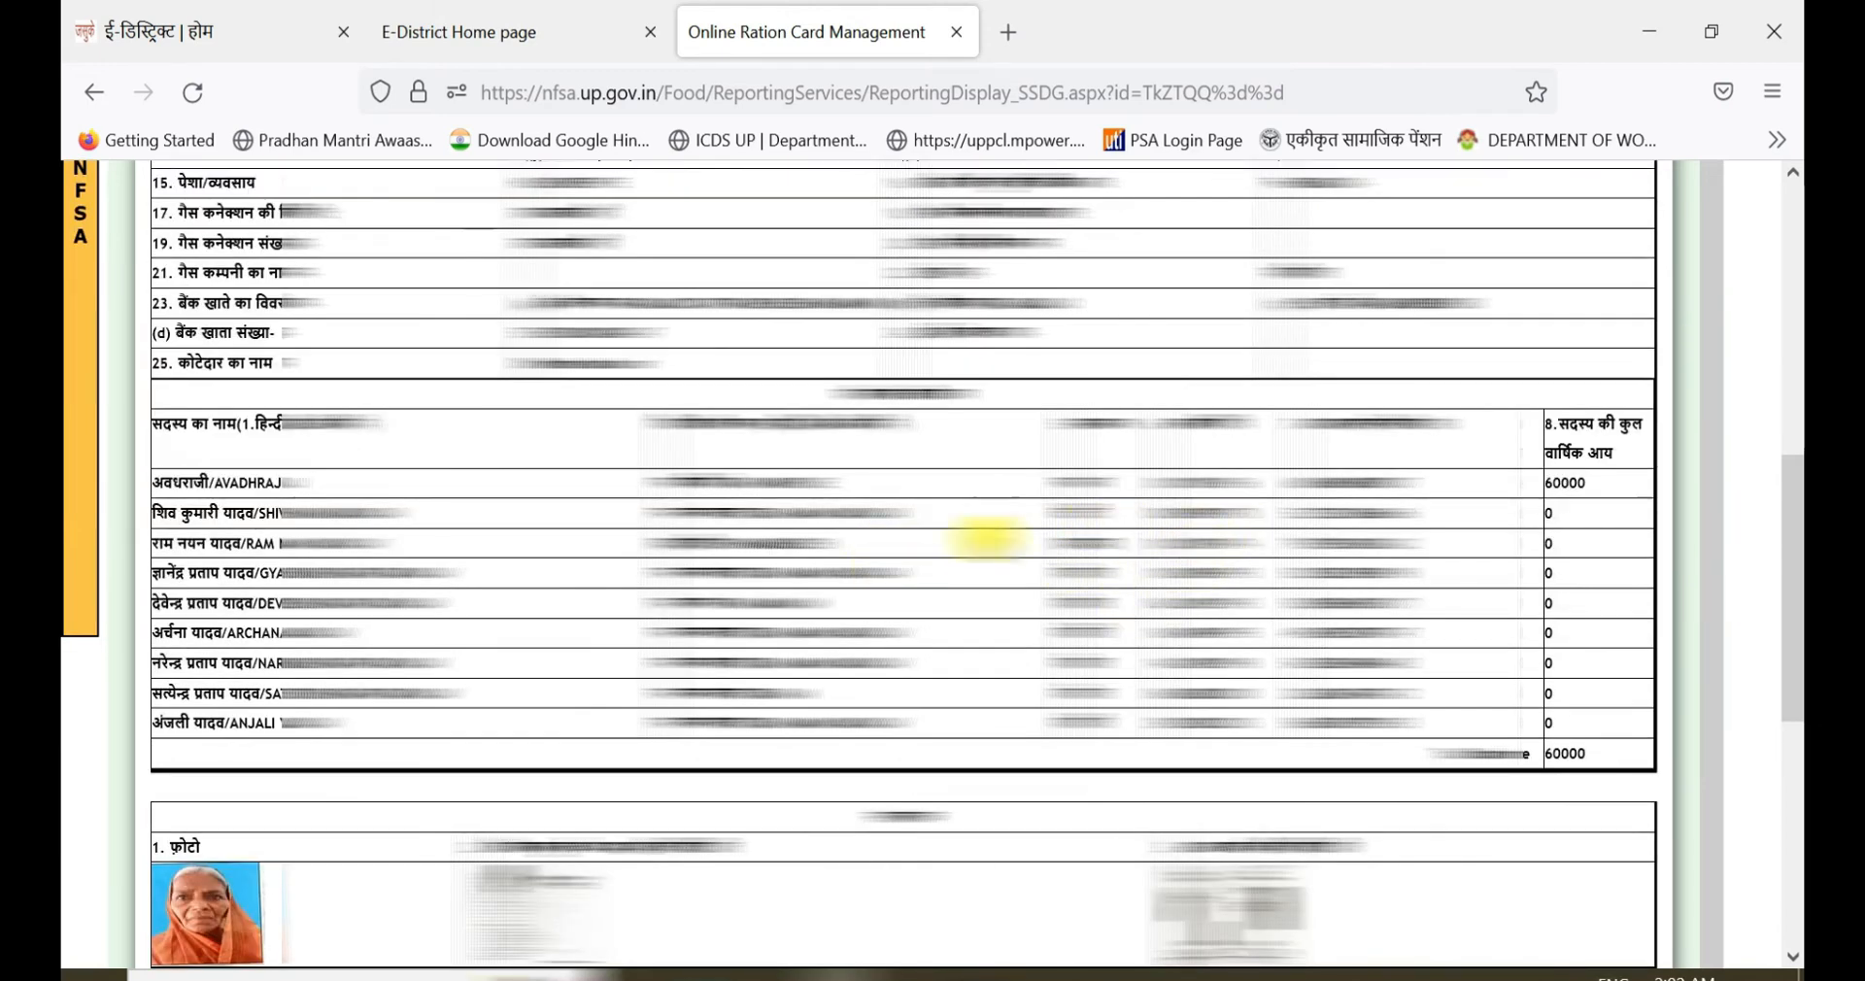
{"action": "scroll", "coordinate": [1166, 578], "scroll_direction": "up", "scroll_amount": 5}
{"action": "scroll", "coordinate": [442, 382], "scroll_direction": "up", "scroll_amount": 5}
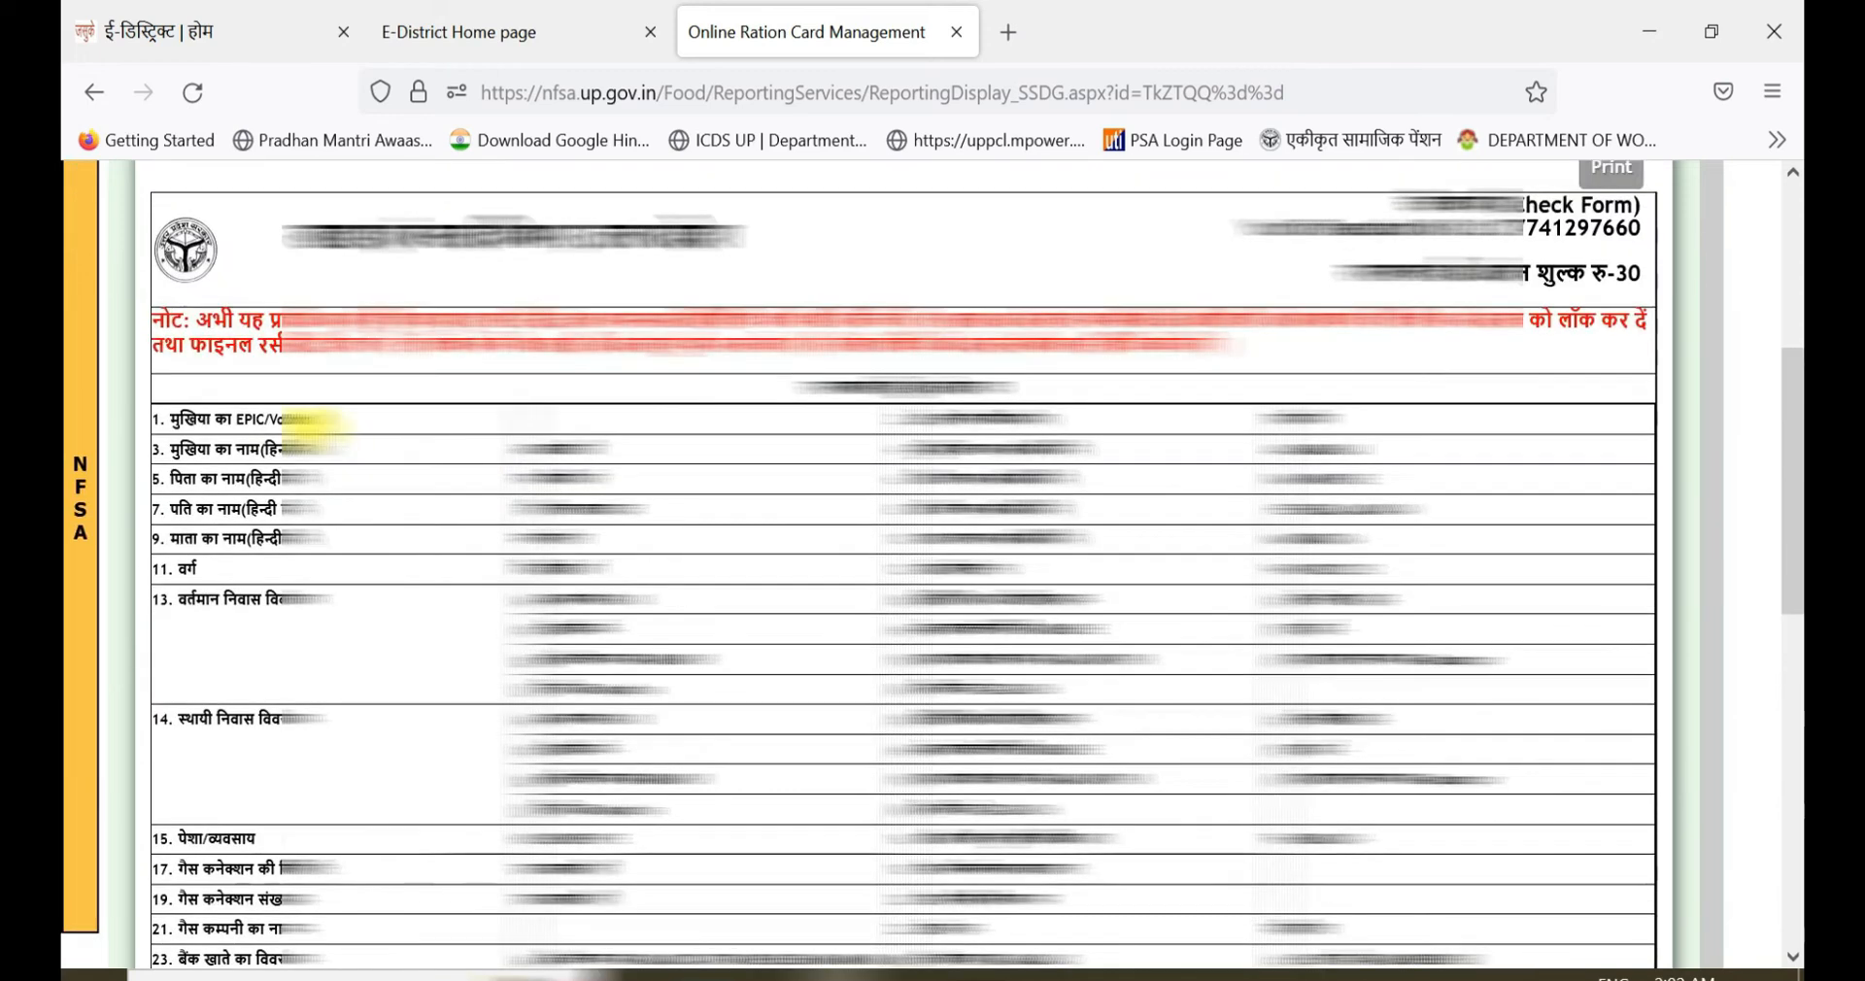
- Open प्रविष्टि संशोधन and search for the application with district Ayodhya and its ration card number
{"action": "mouse_move", "coordinate": [70, 427]}
{"action": "scroll", "coordinate": [109, 446], "scroll_direction": "up", "scroll_amount": 5}
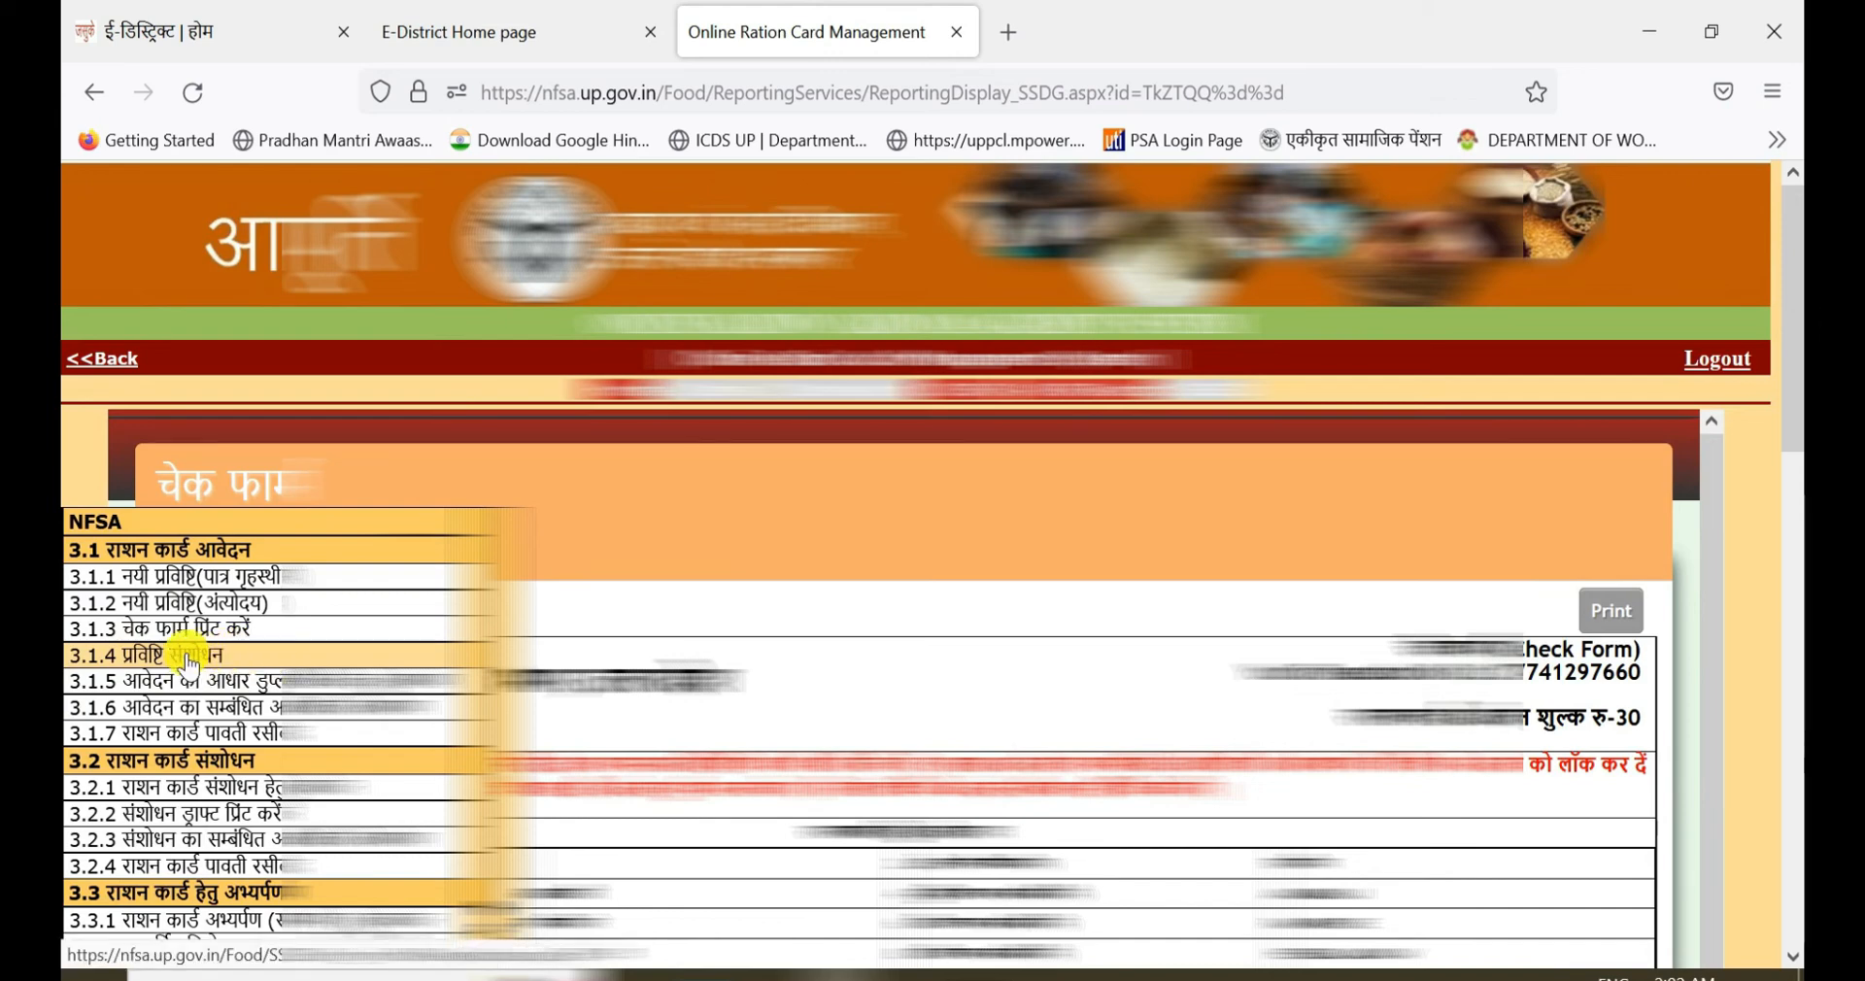
{"action": "left_click", "coordinate": [187, 658]}
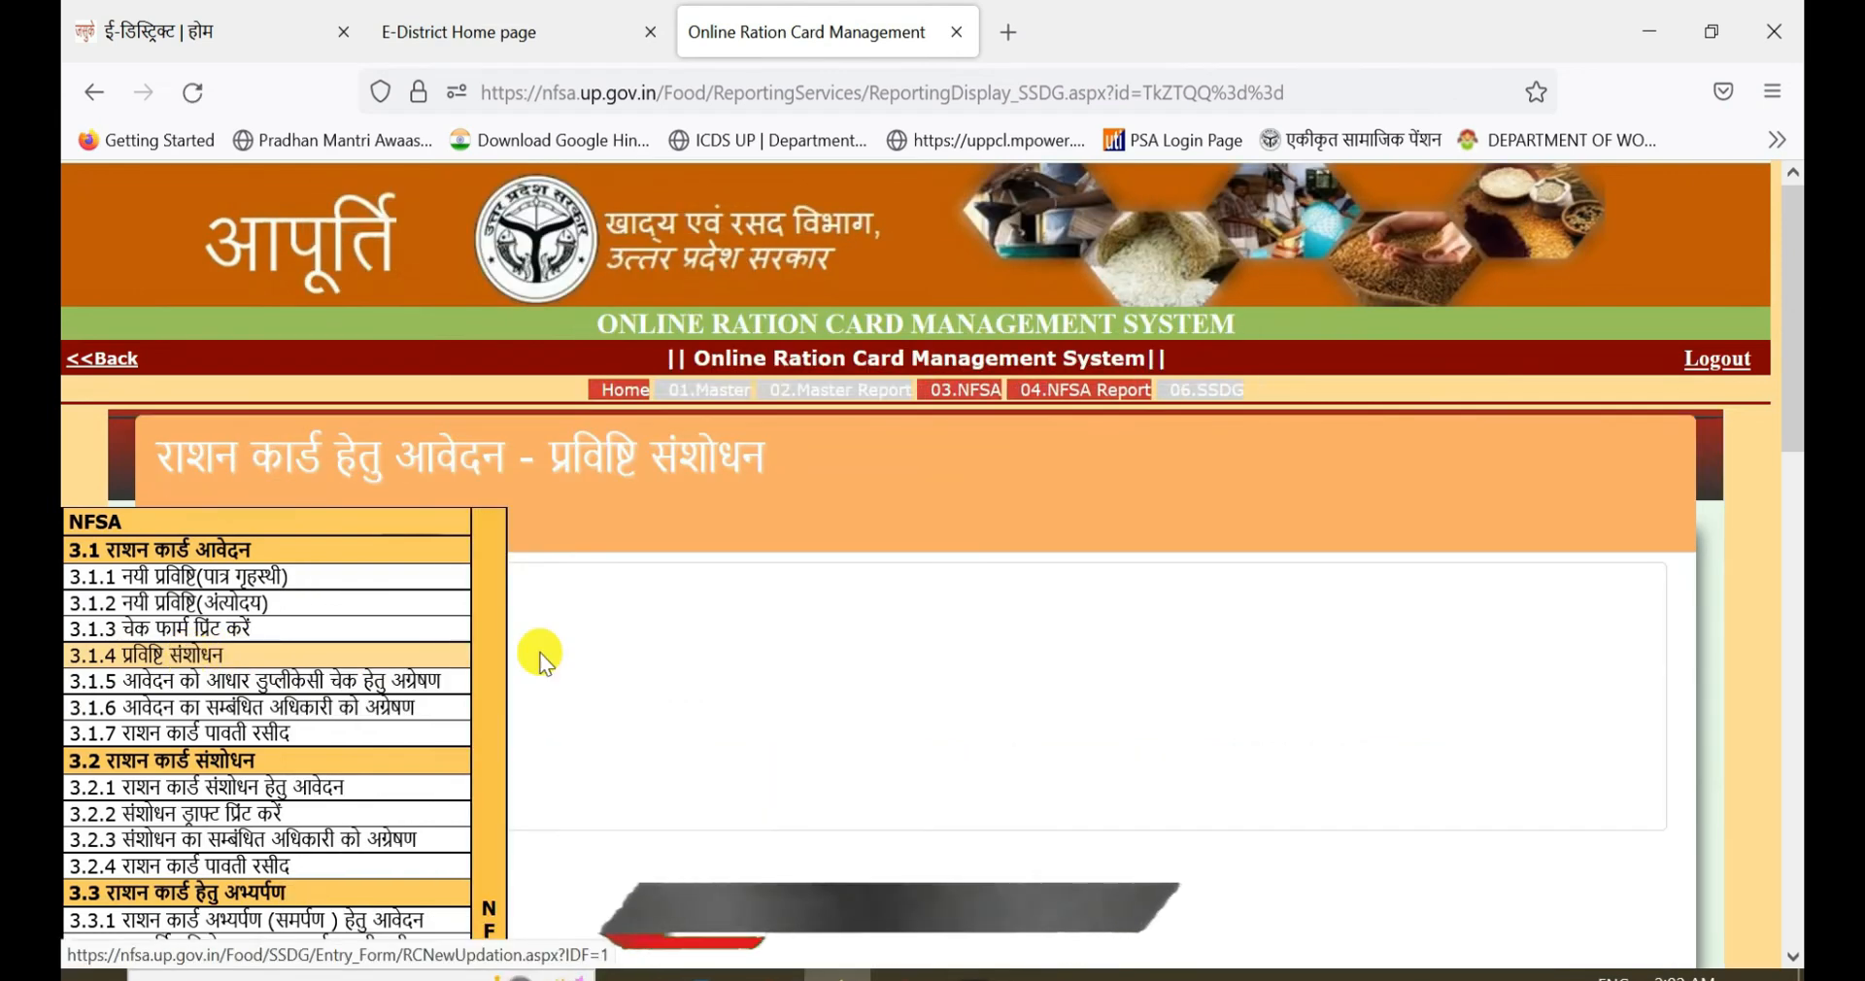
{"action": "left_click", "coordinate": [446, 617]}
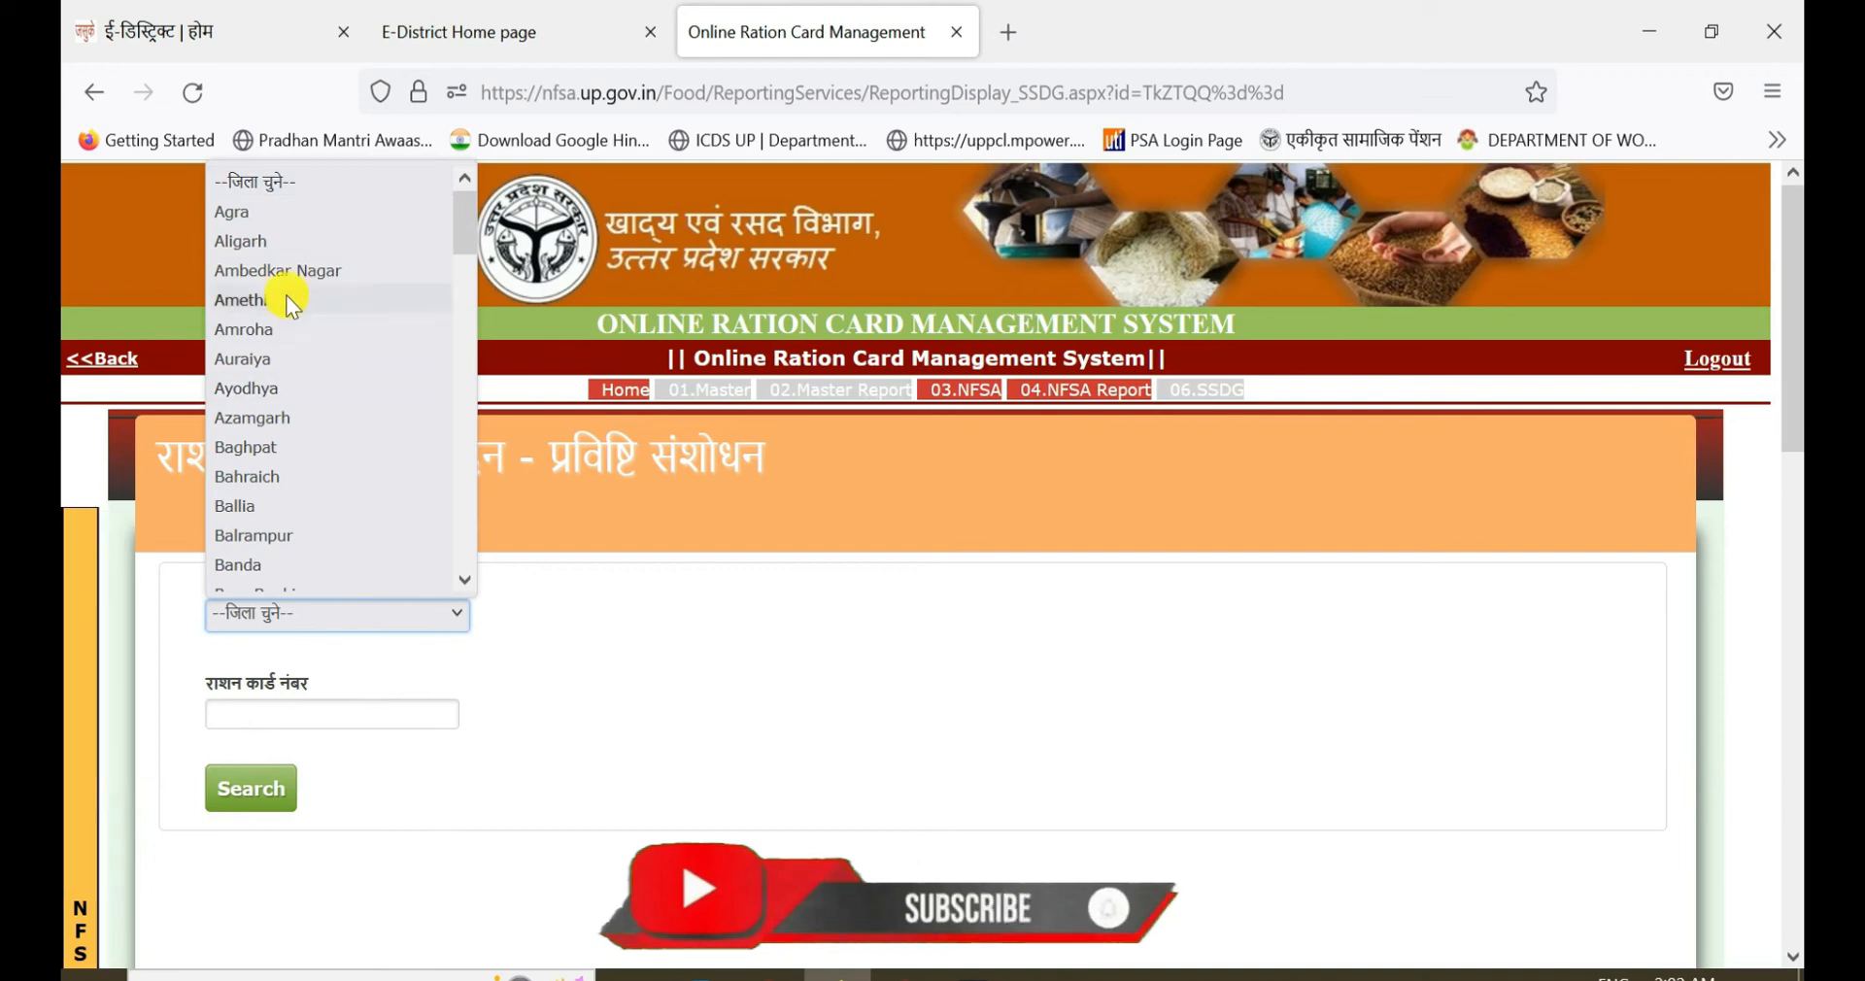
{"action": "left_click", "coordinate": [257, 390]}
{"action": "left_click", "coordinate": [312, 703]}
{"action": "key", "text": "ctrl+v"}
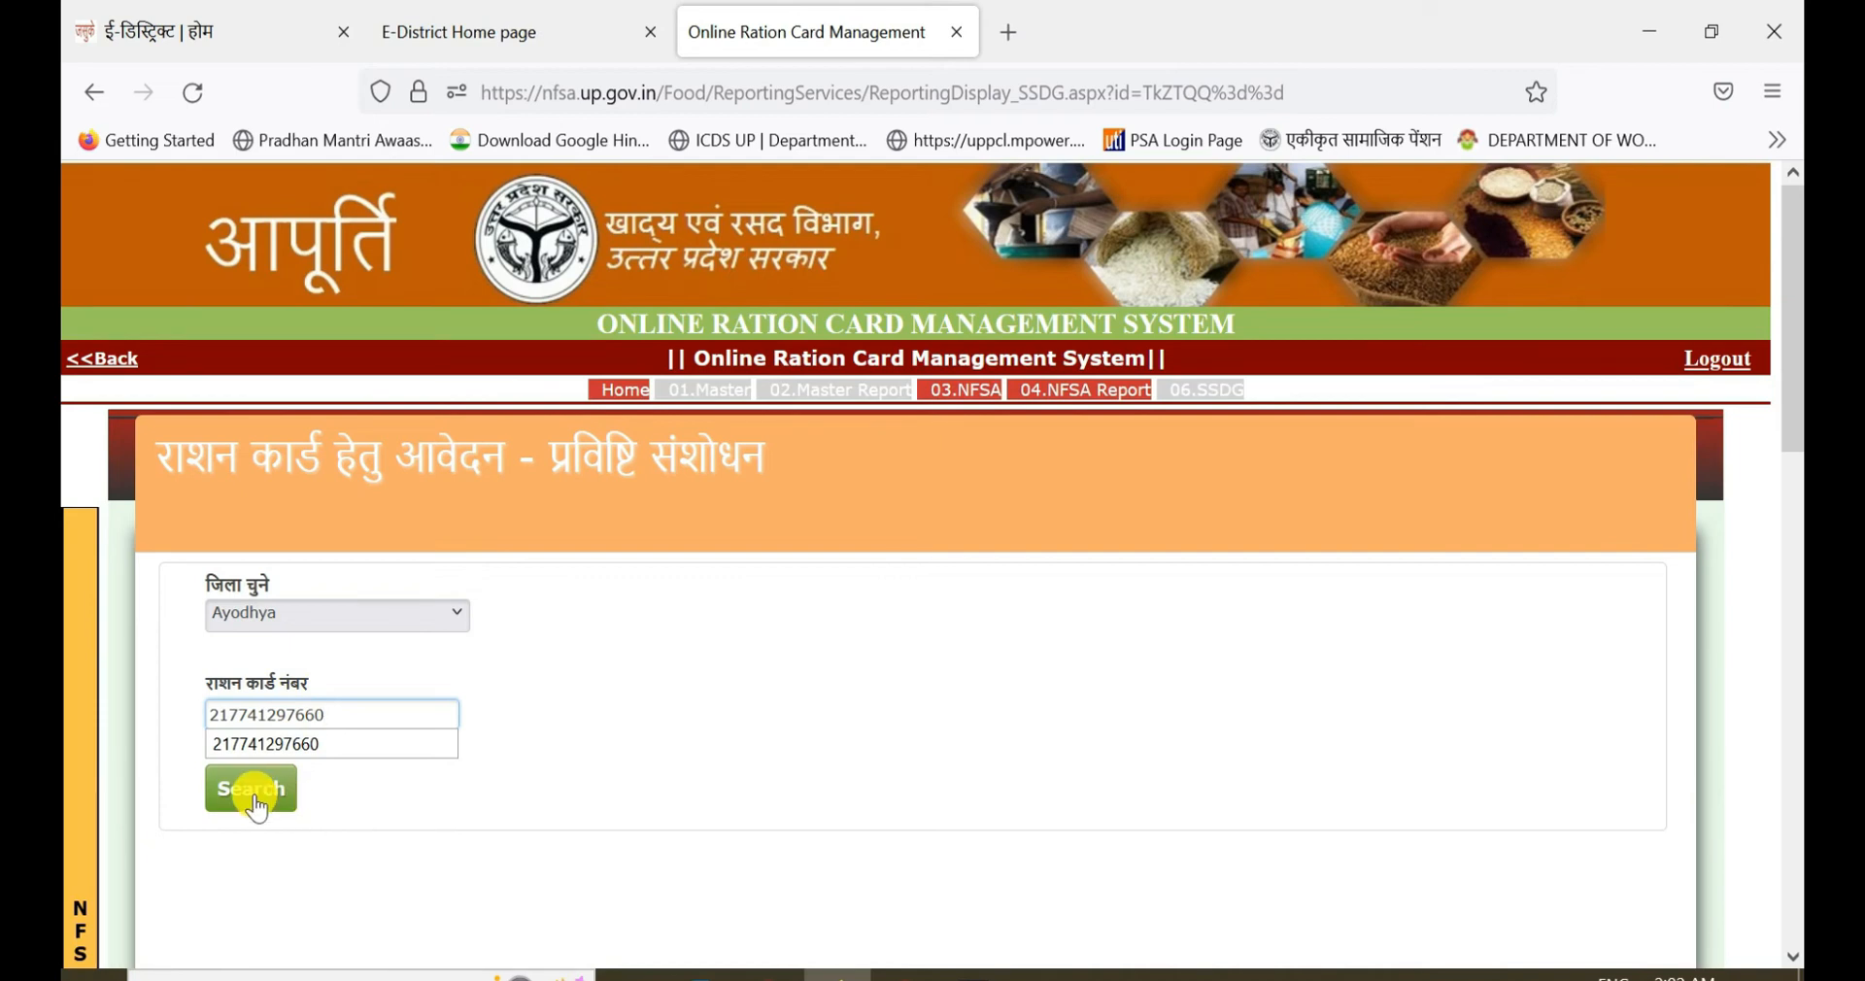
{"action": "left_click", "coordinate": [254, 805]}
- Look through the basic details, family members and attachment sections of the application opened for correction
{"action": "left_click_drag", "start_coordinate": [1793, 302], "coordinate": [1792, 328]}
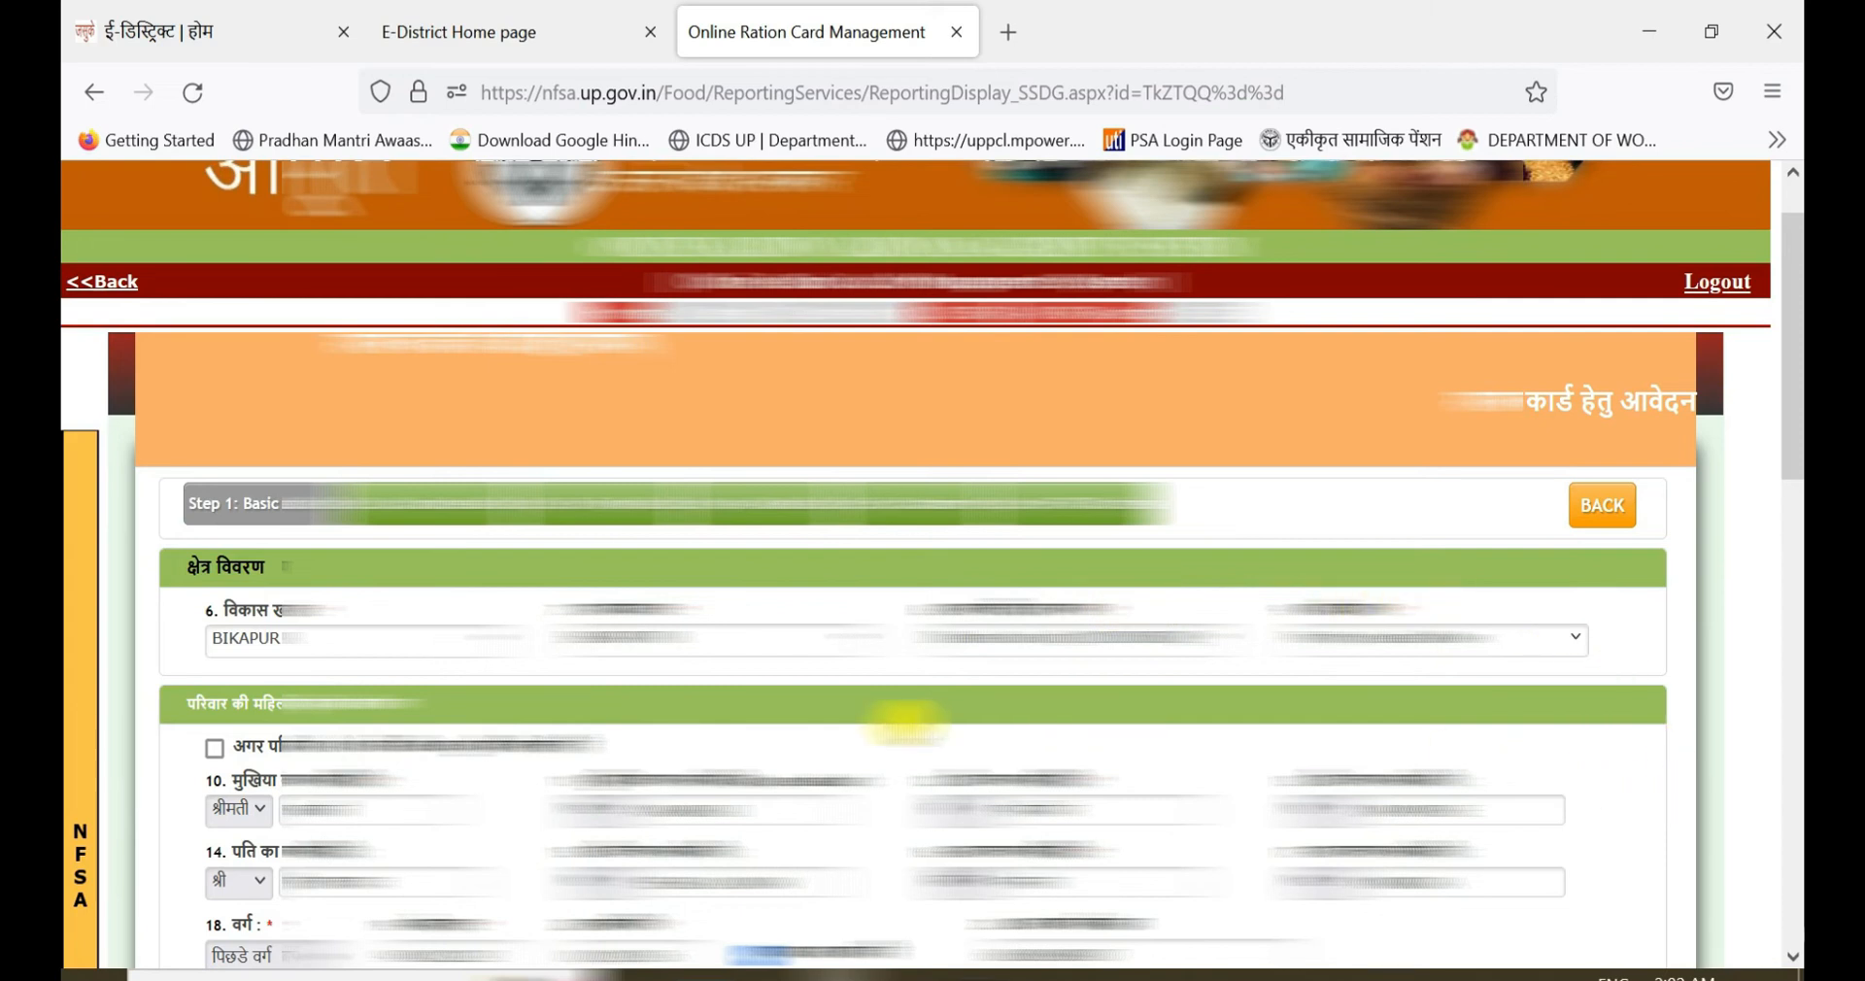
{"action": "left_click", "coordinate": [422, 510]}
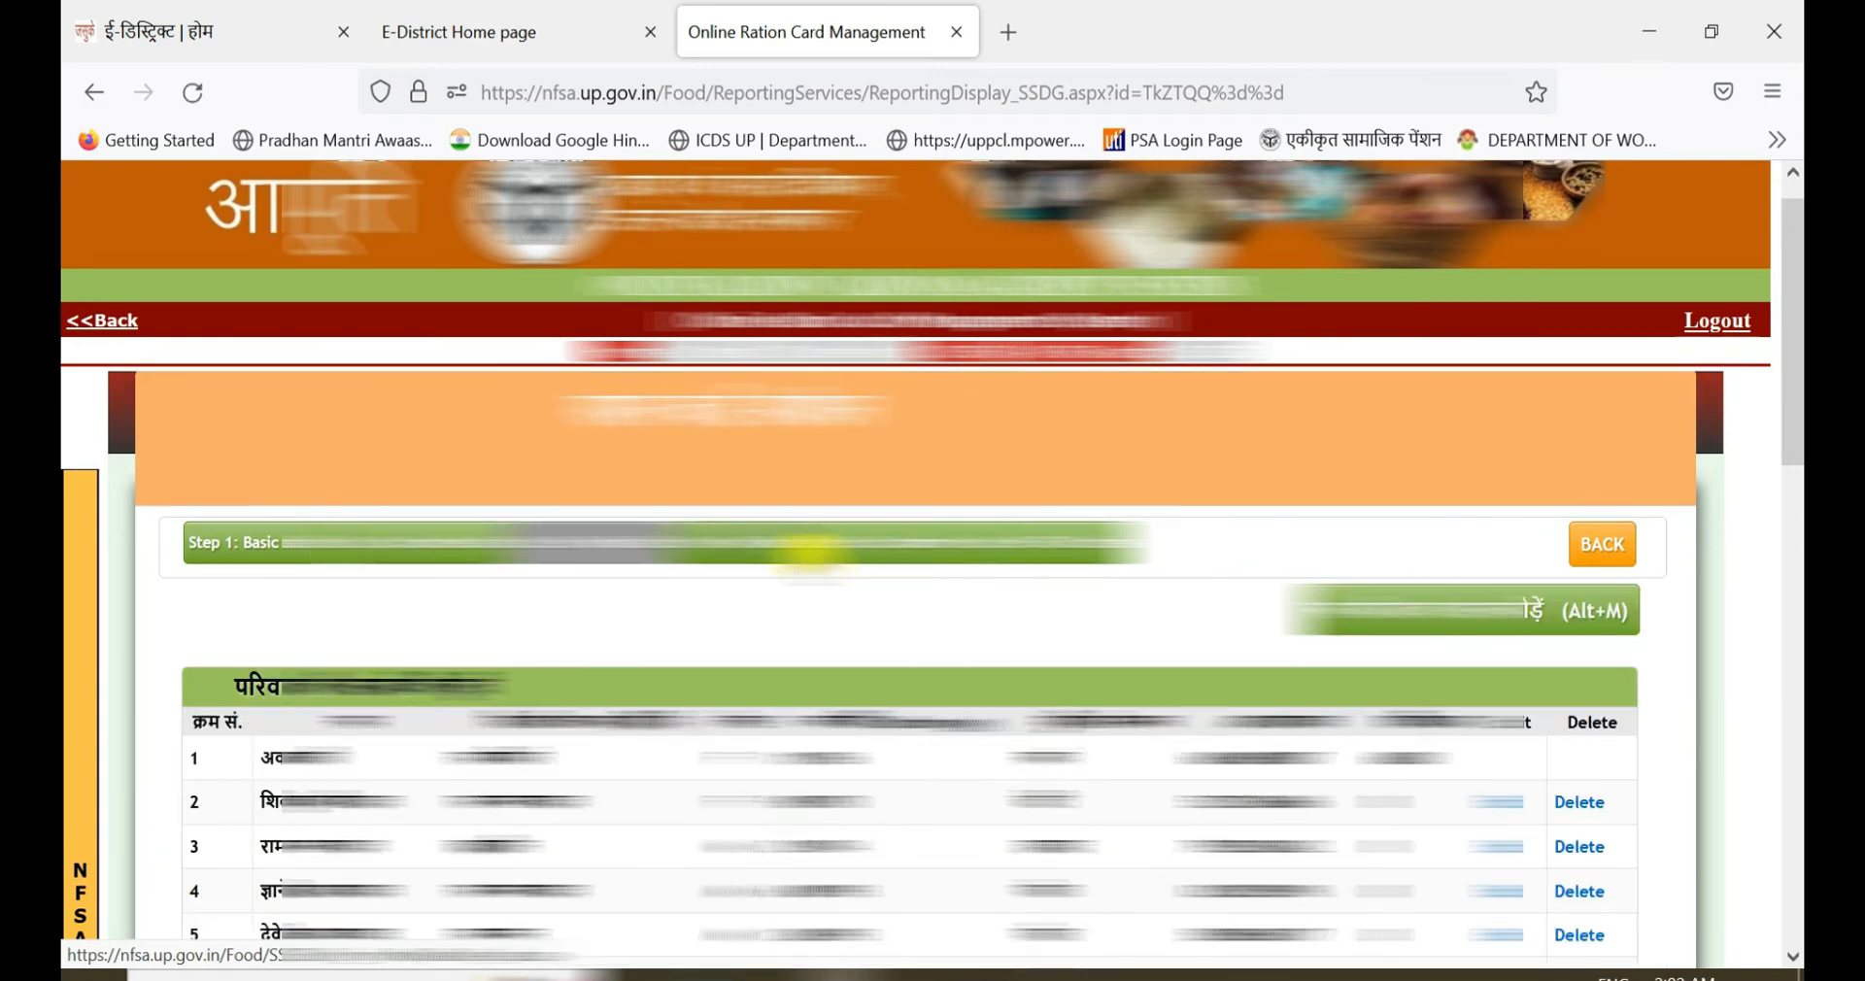
{"action": "left_click", "coordinate": [811, 551]}
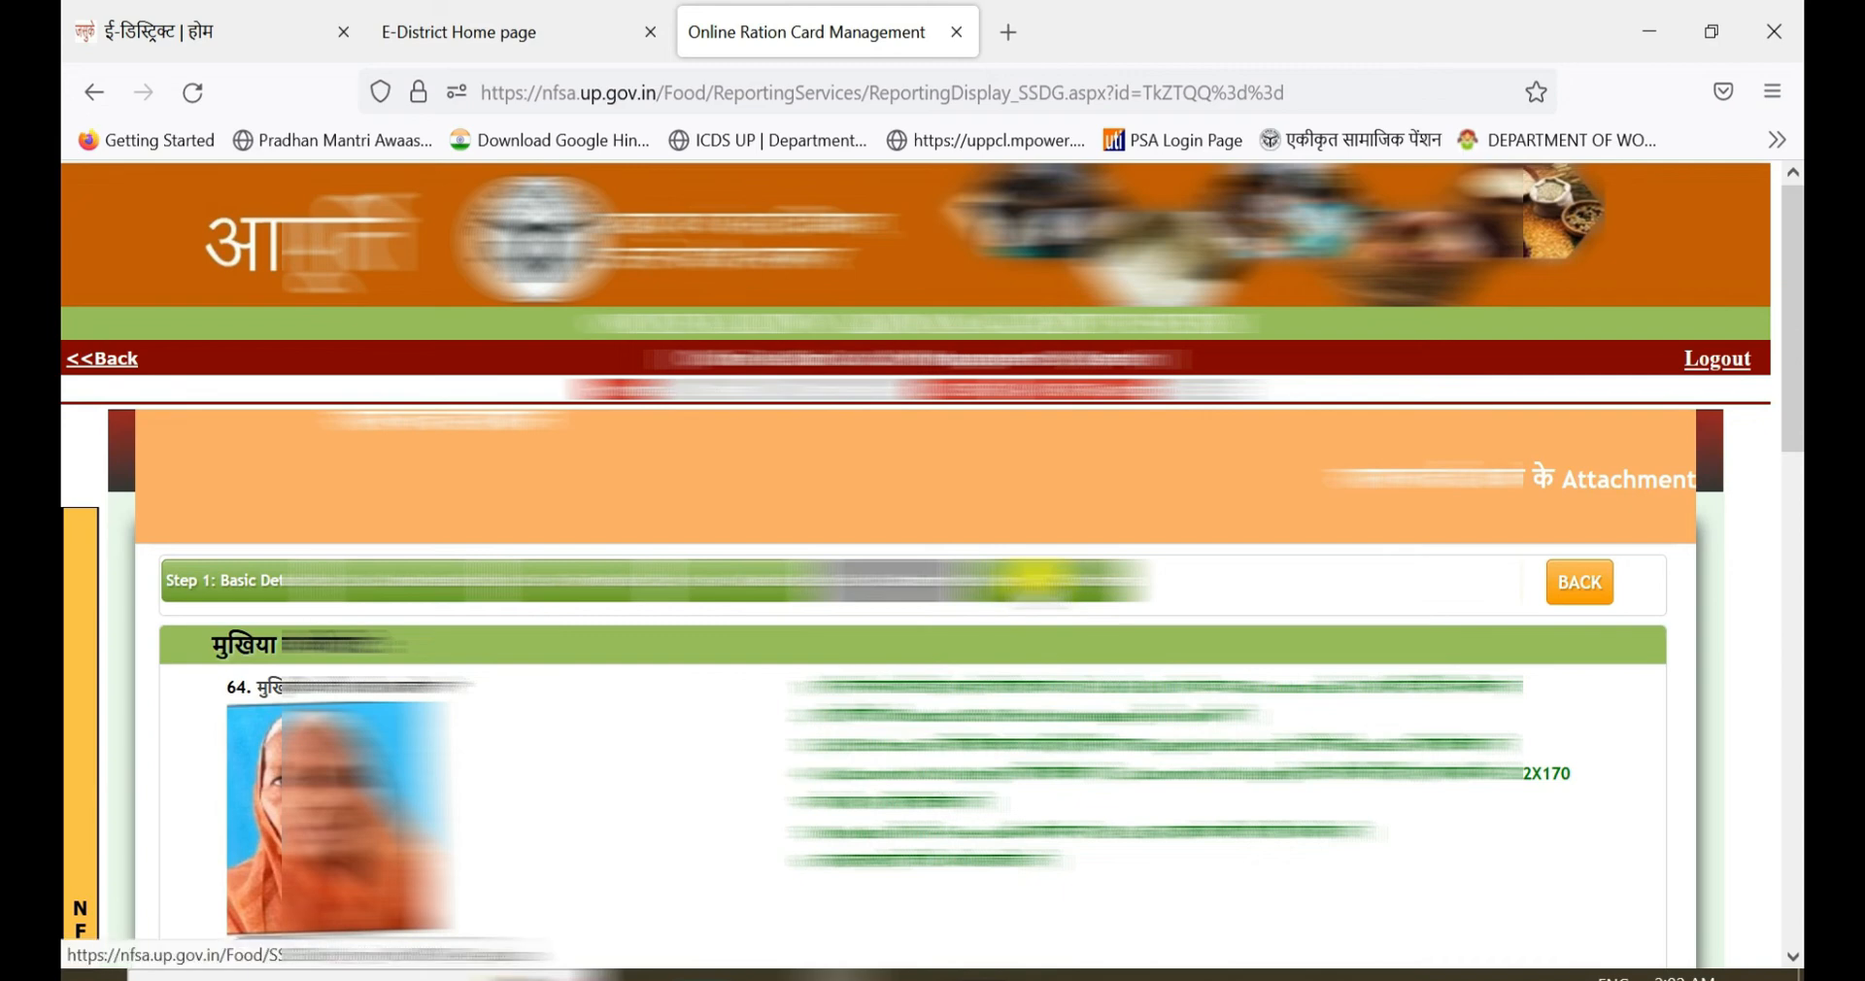
- Forward the application for the Aadhaar duplicacy check with district Ayodhya and its ration card number
{"action": "mouse_move", "coordinate": [68, 622]}
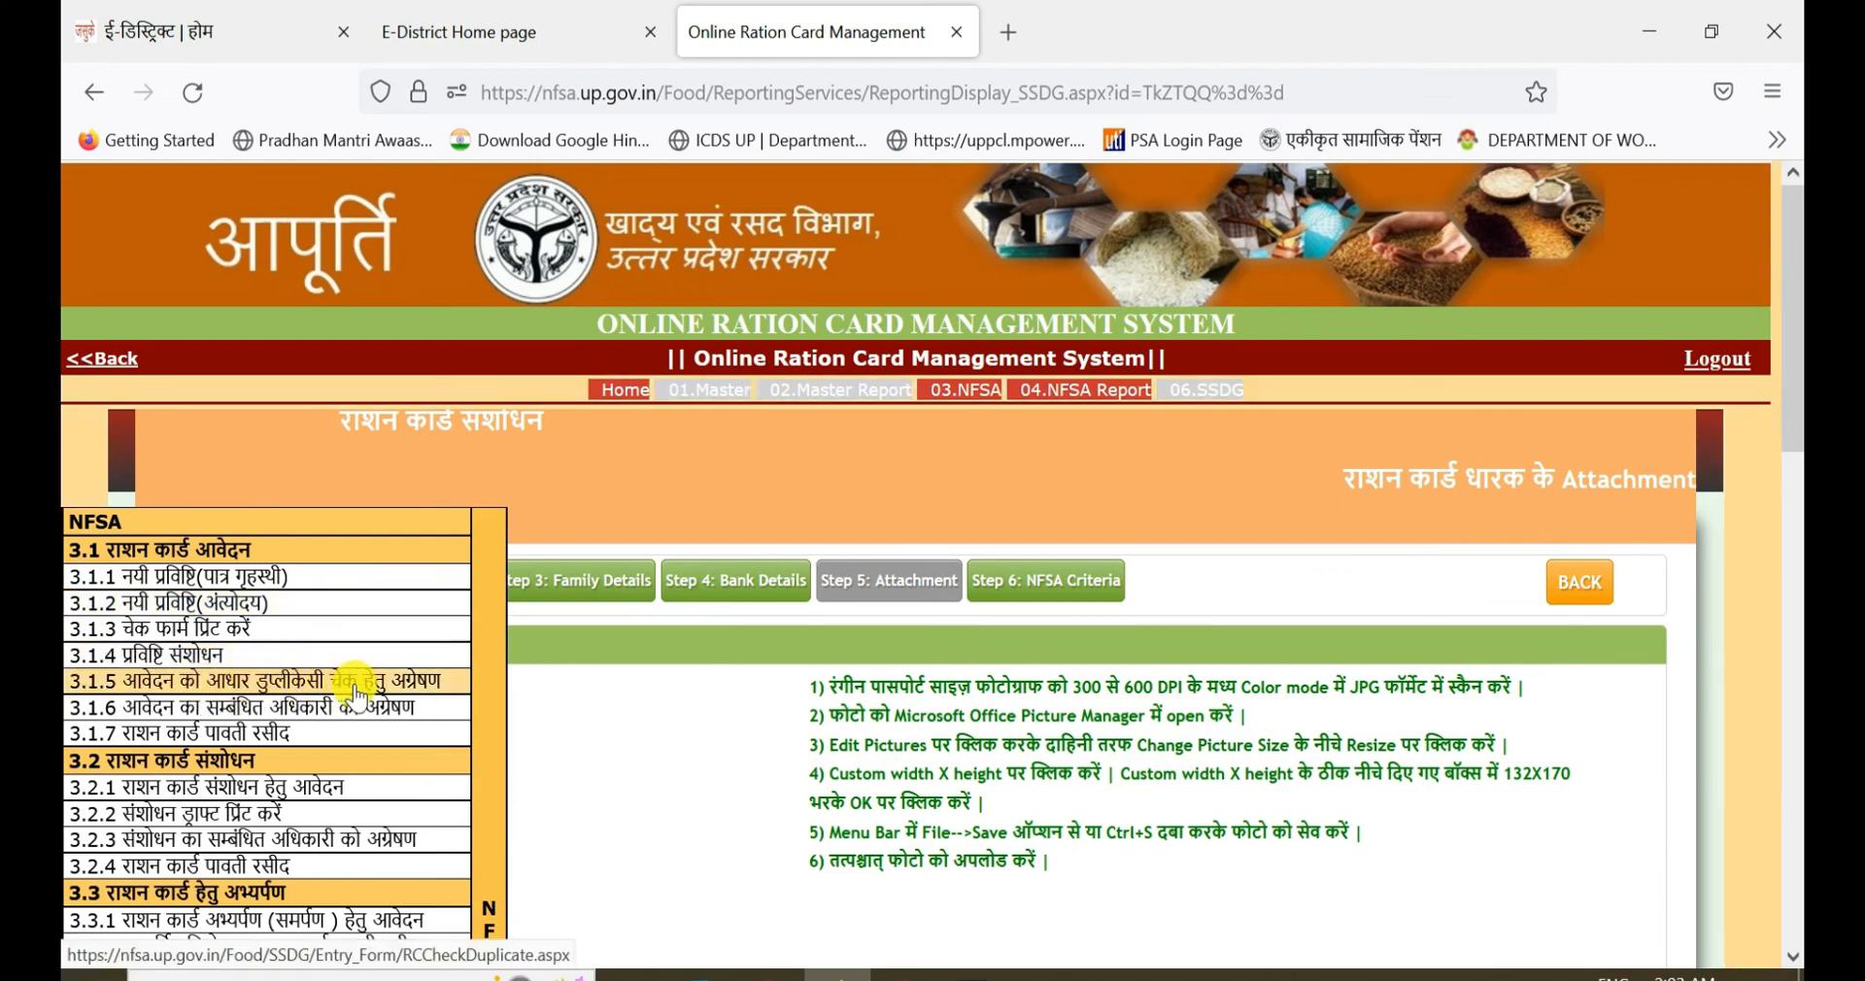
{"action": "left_click", "coordinate": [413, 691]}
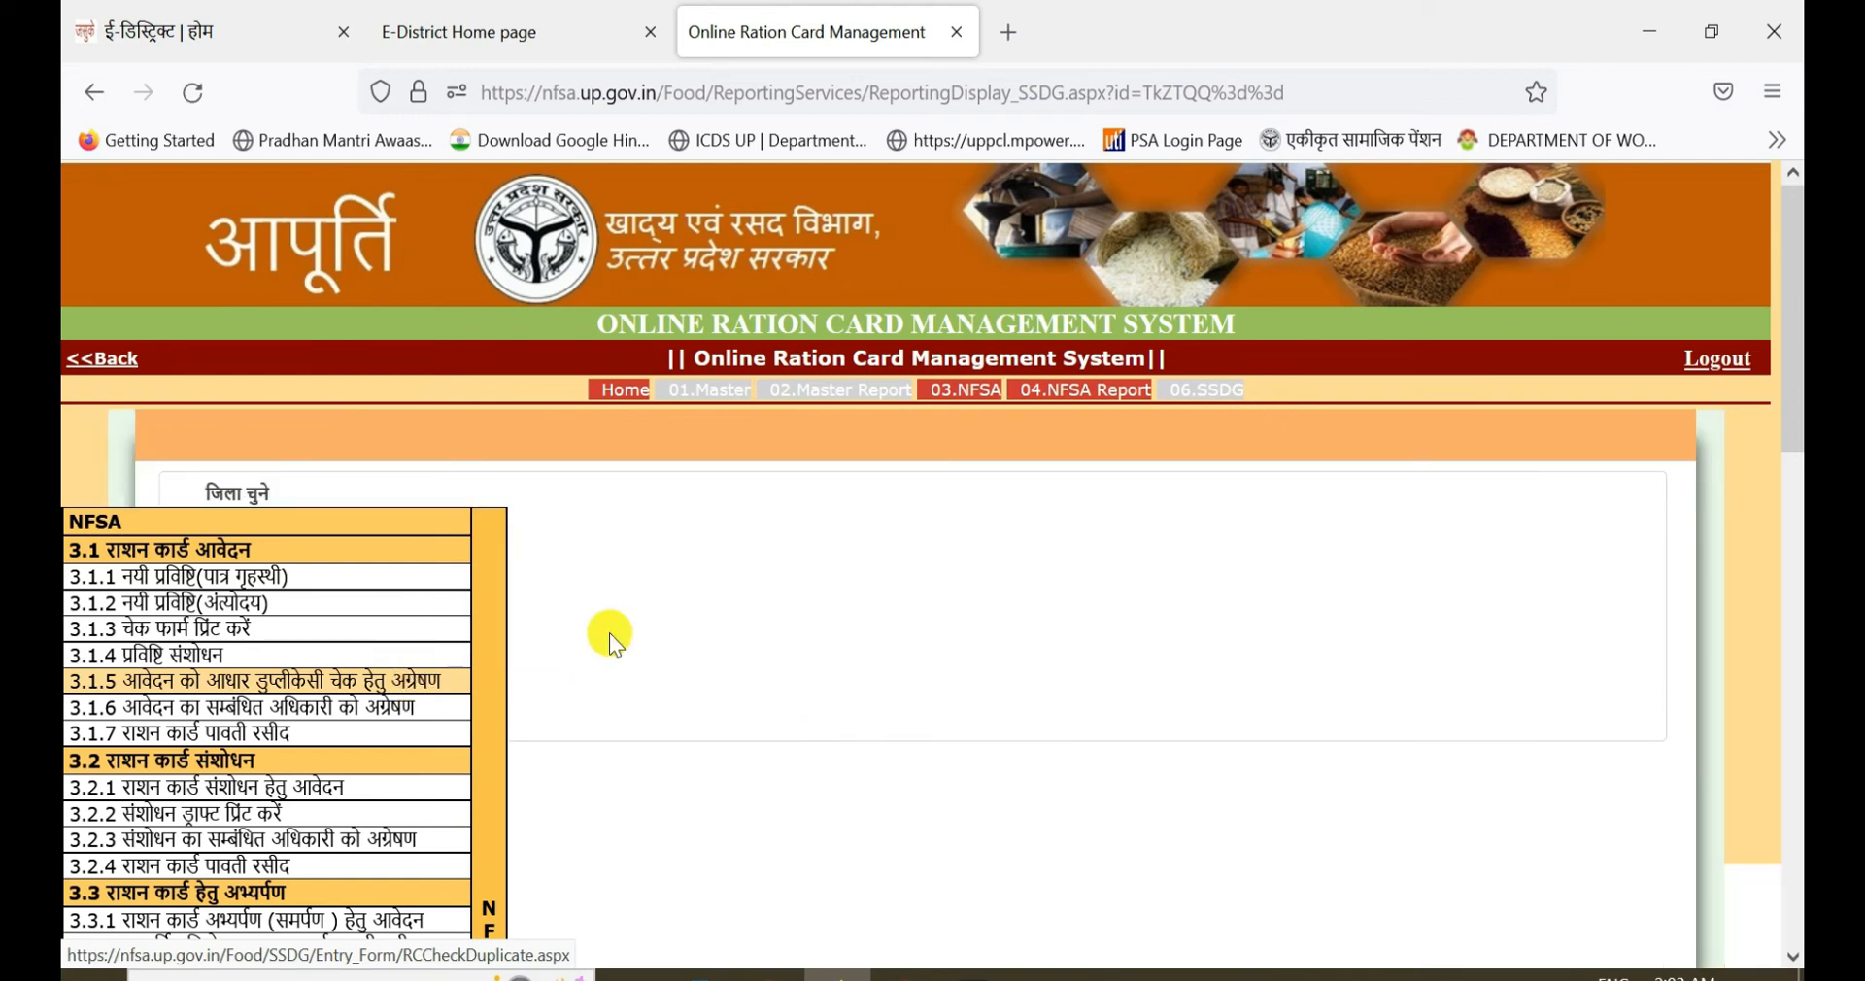
{"action": "left_click", "coordinate": [396, 521]}
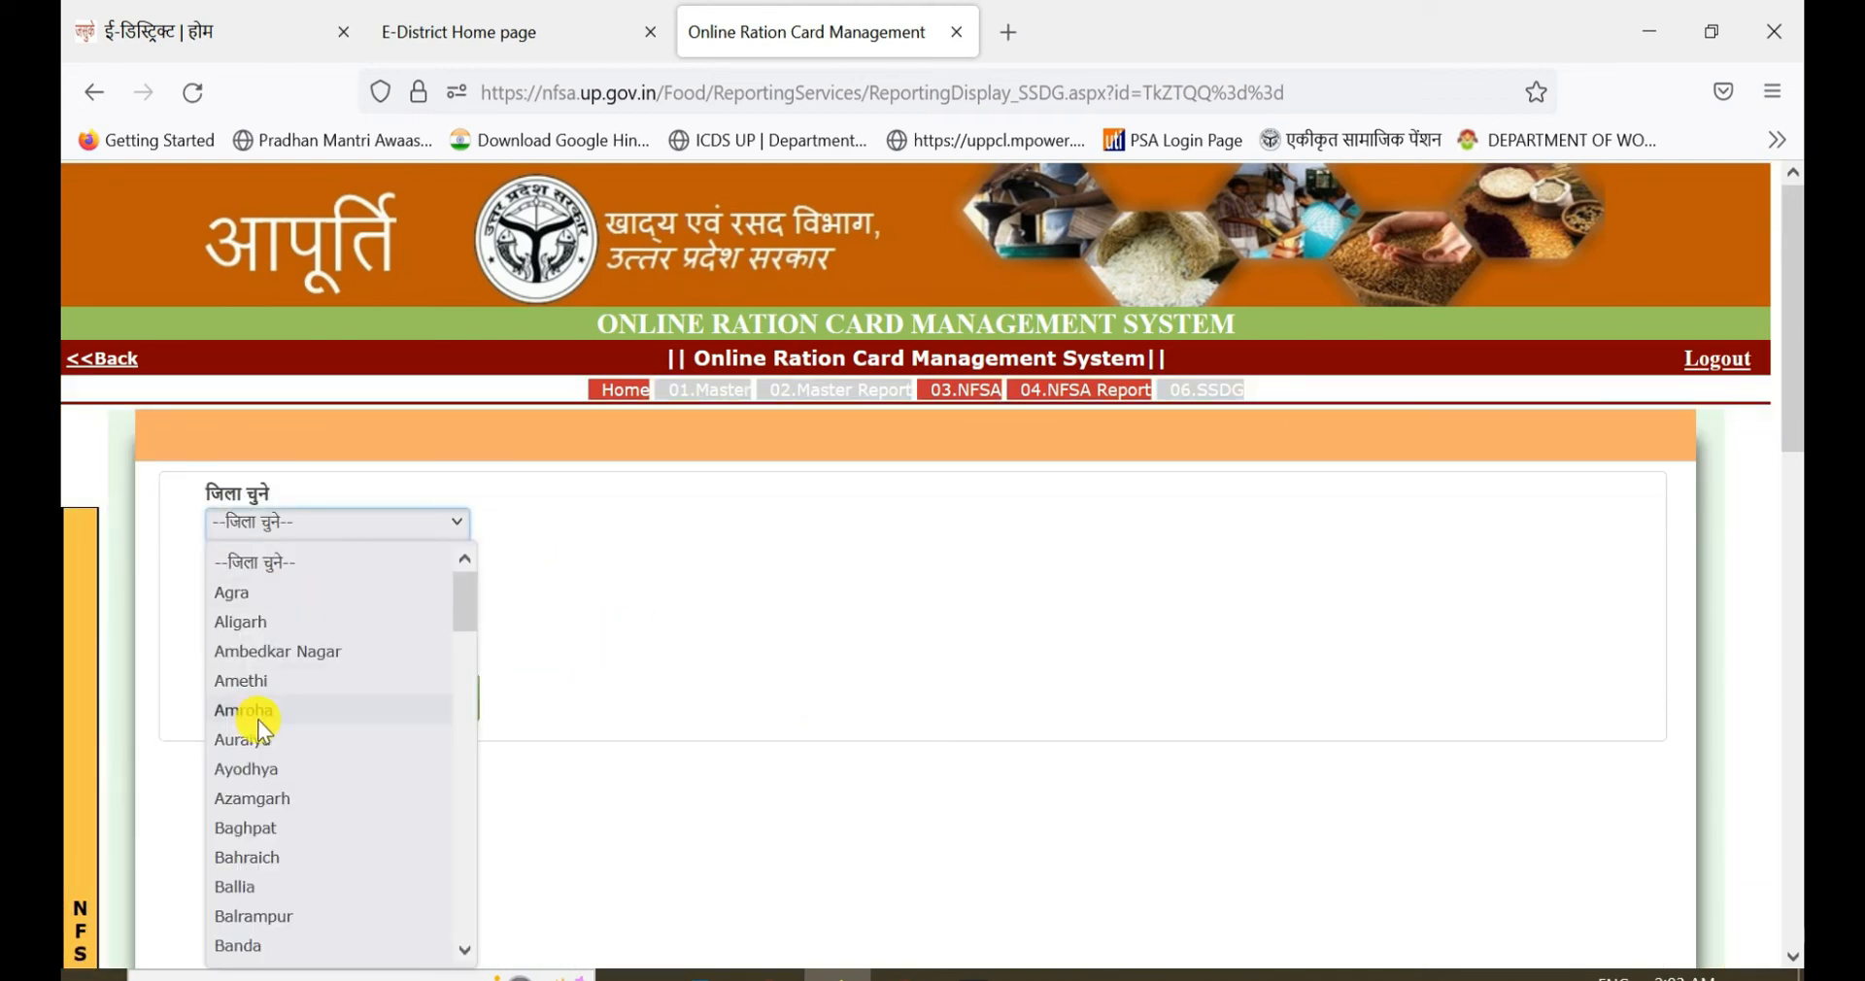
{"action": "left_click", "coordinate": [279, 768]}
{"action": "left_click", "coordinate": [312, 635]}
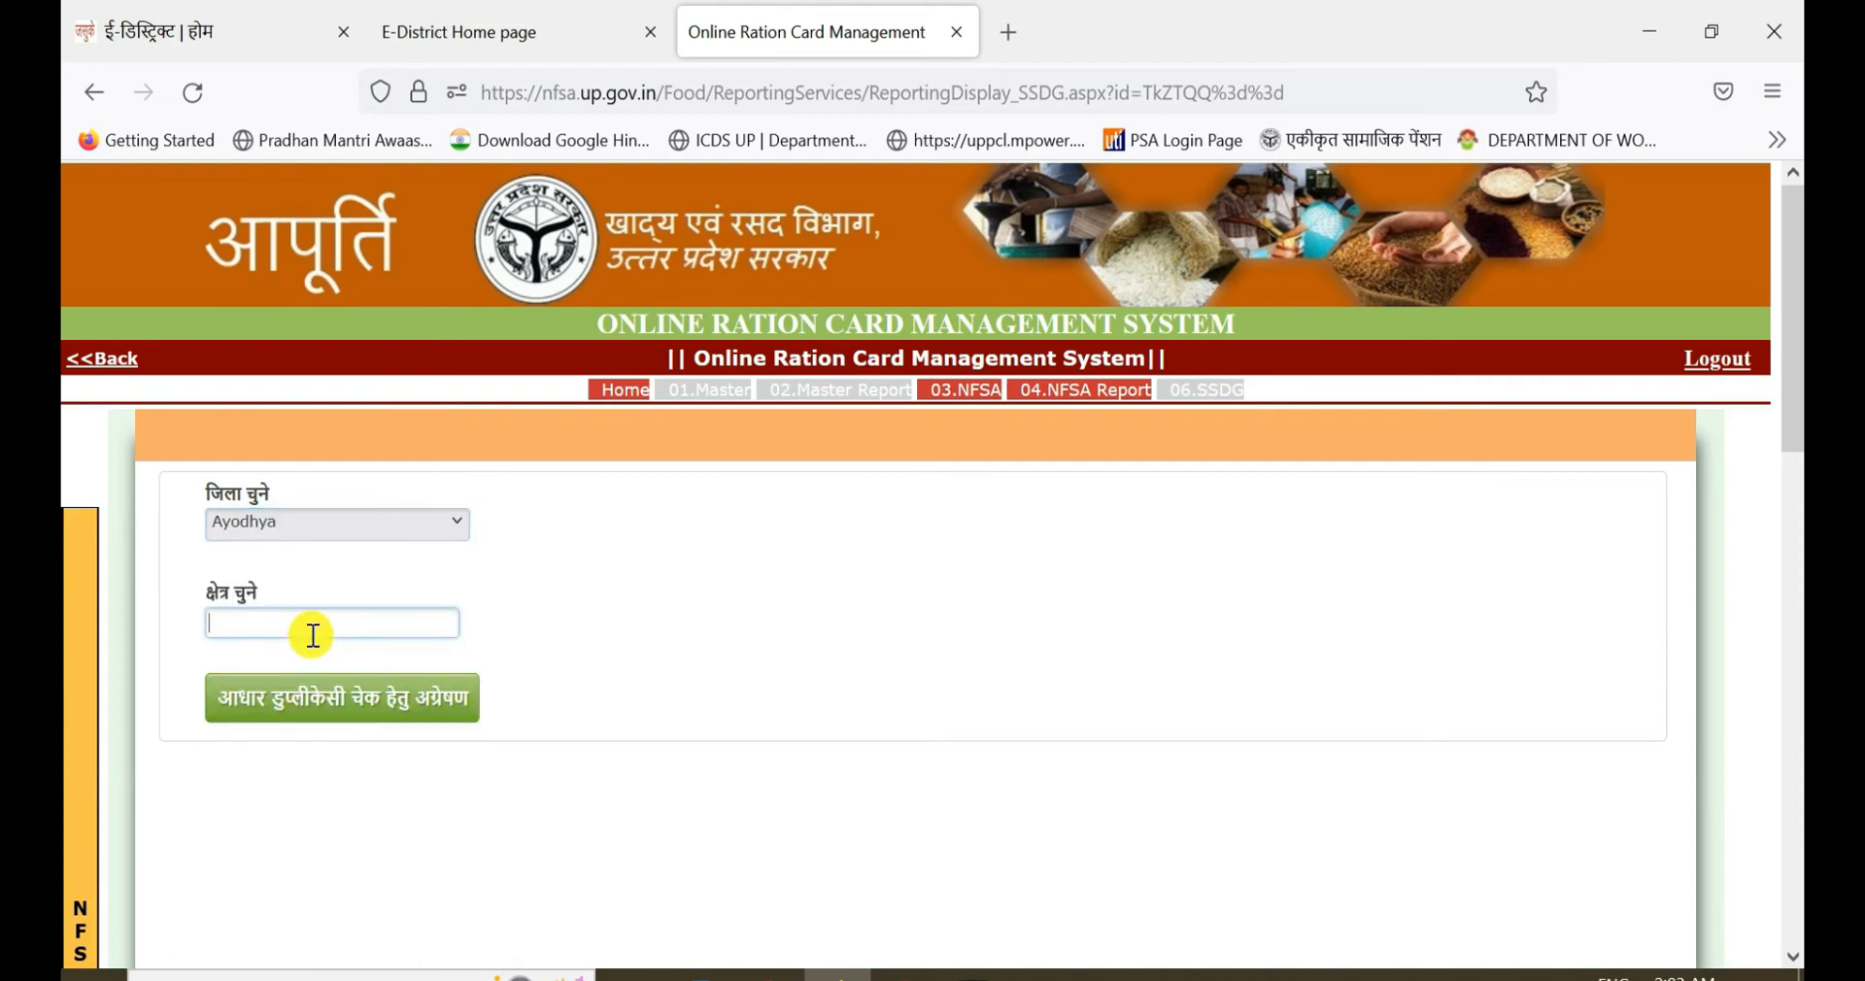
{"action": "key", "text": "ctrl+v"}
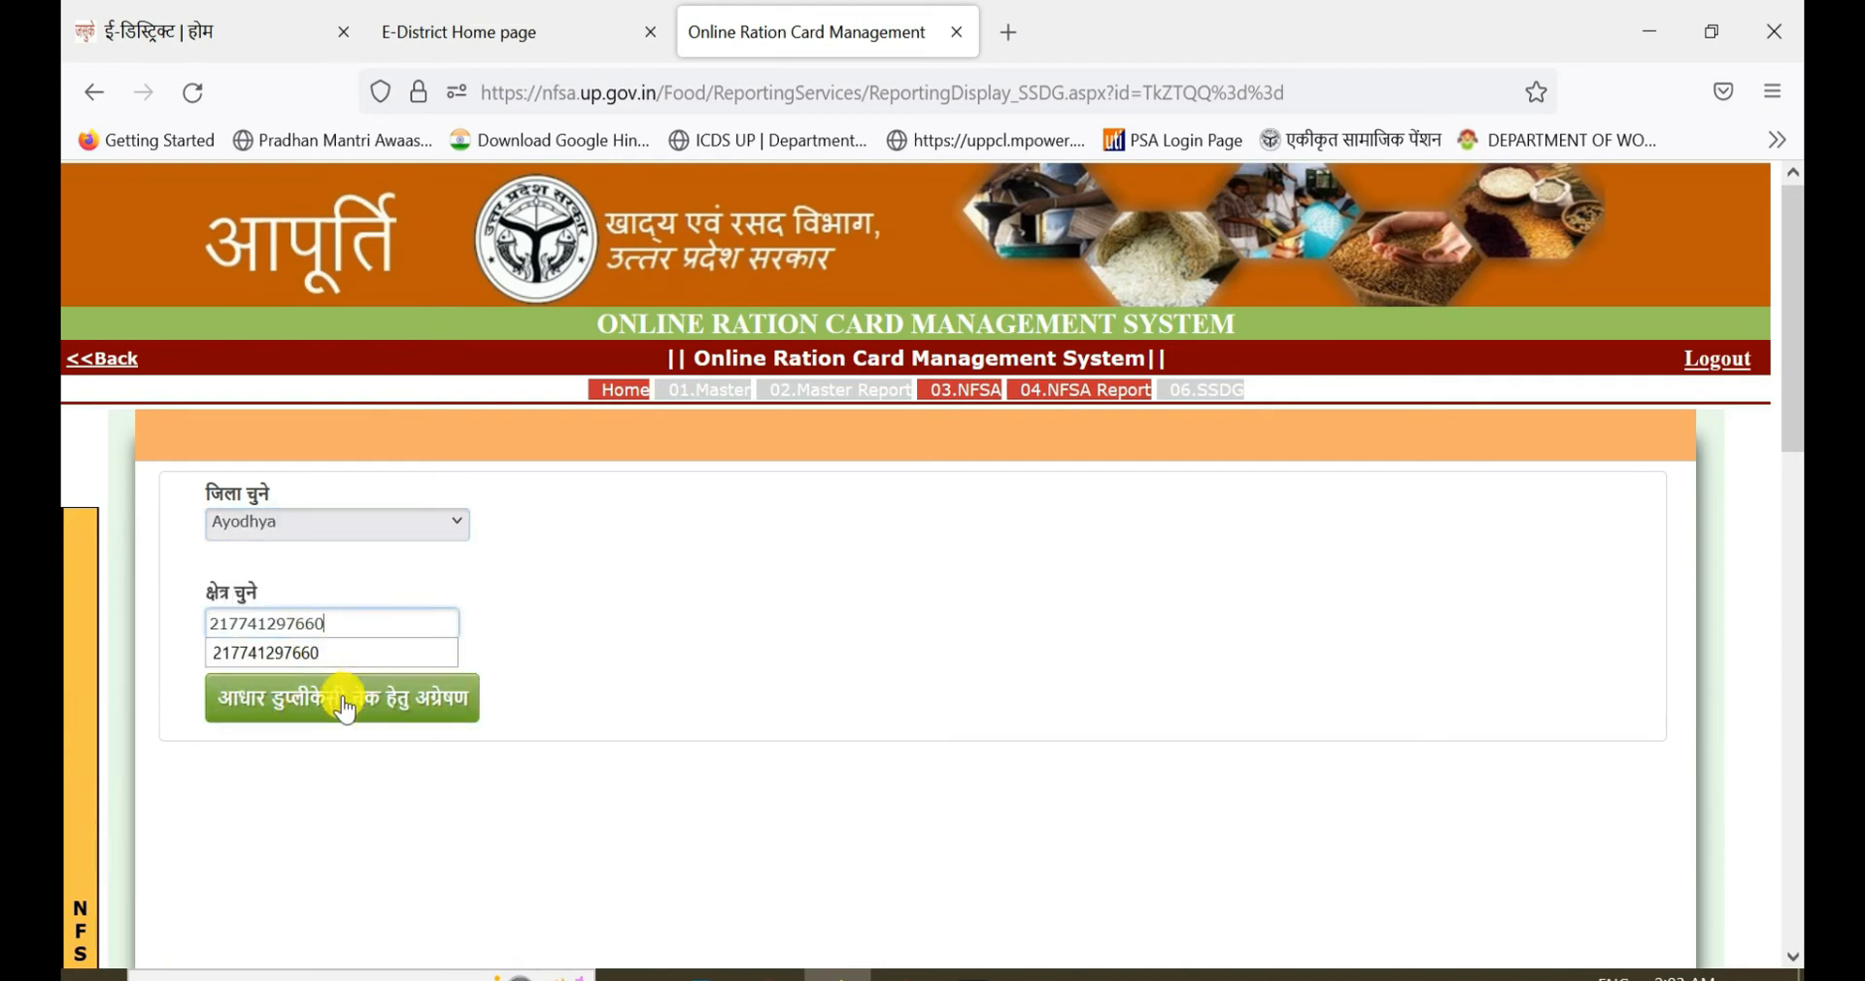
{"action": "left_click", "coordinate": [418, 706]}
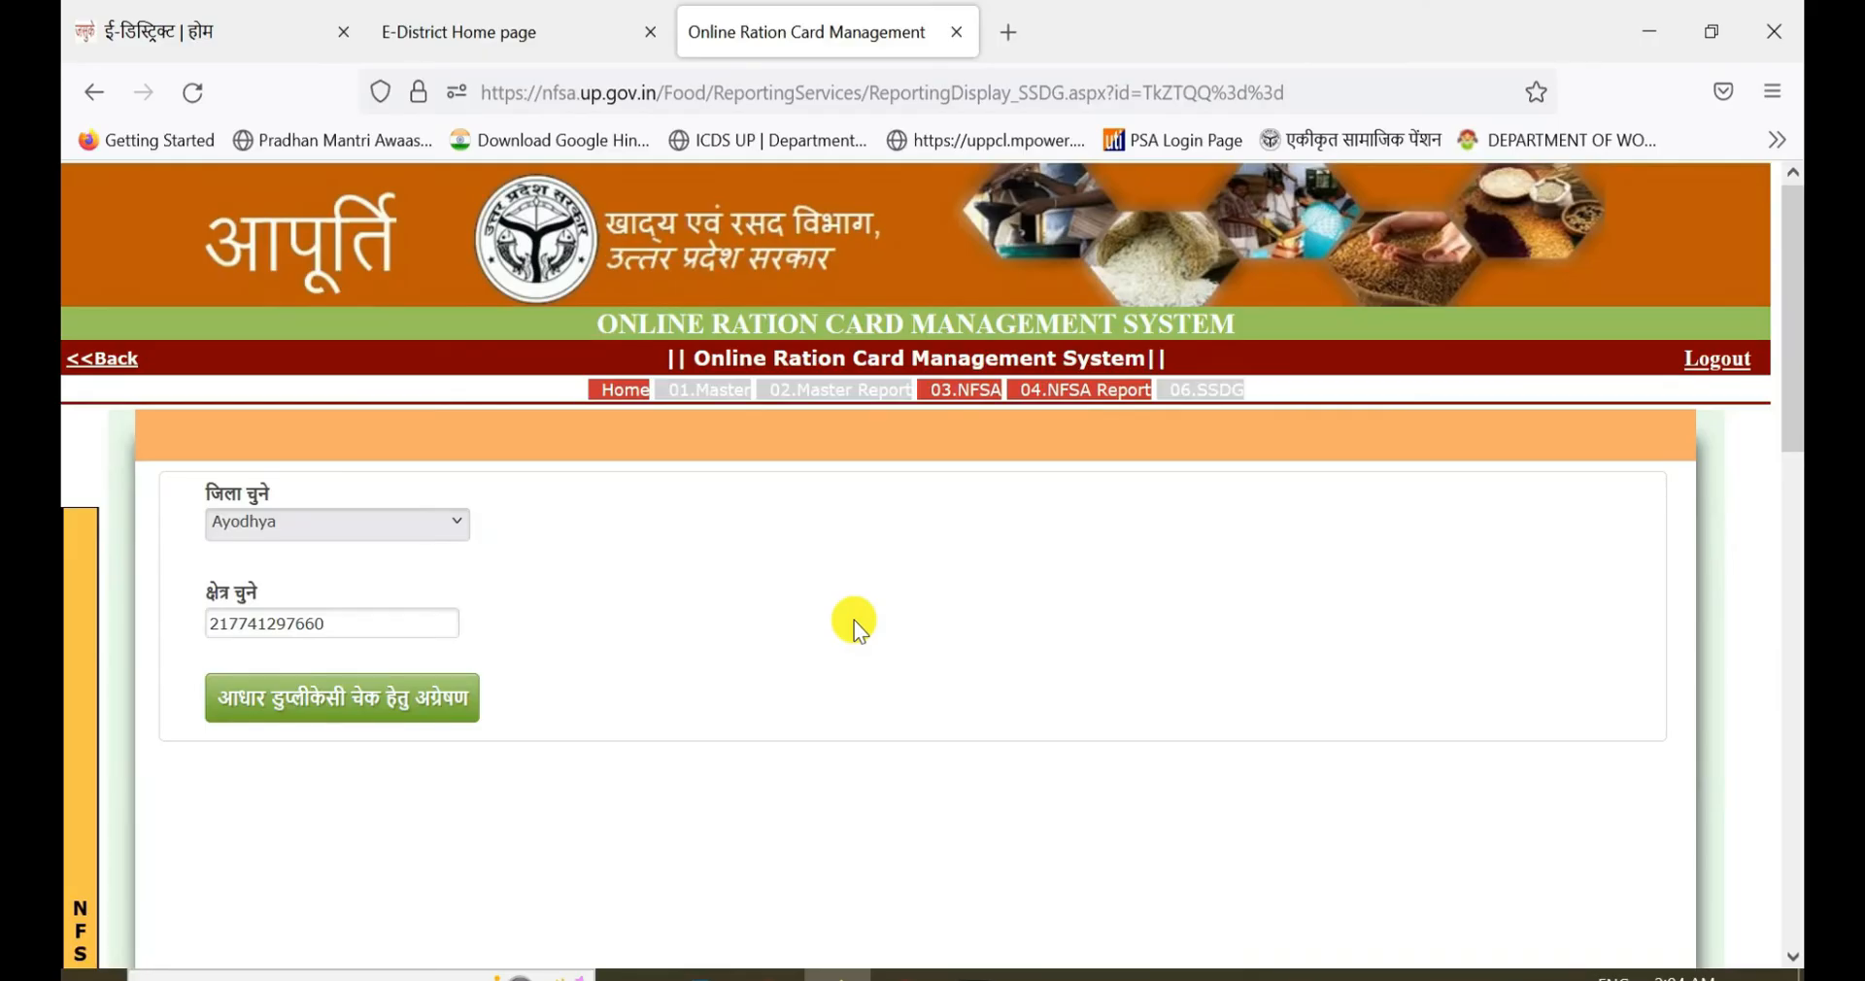
{"action": "scroll", "coordinate": [855, 626], "scroll_direction": "down", "scroll_amount": 3}
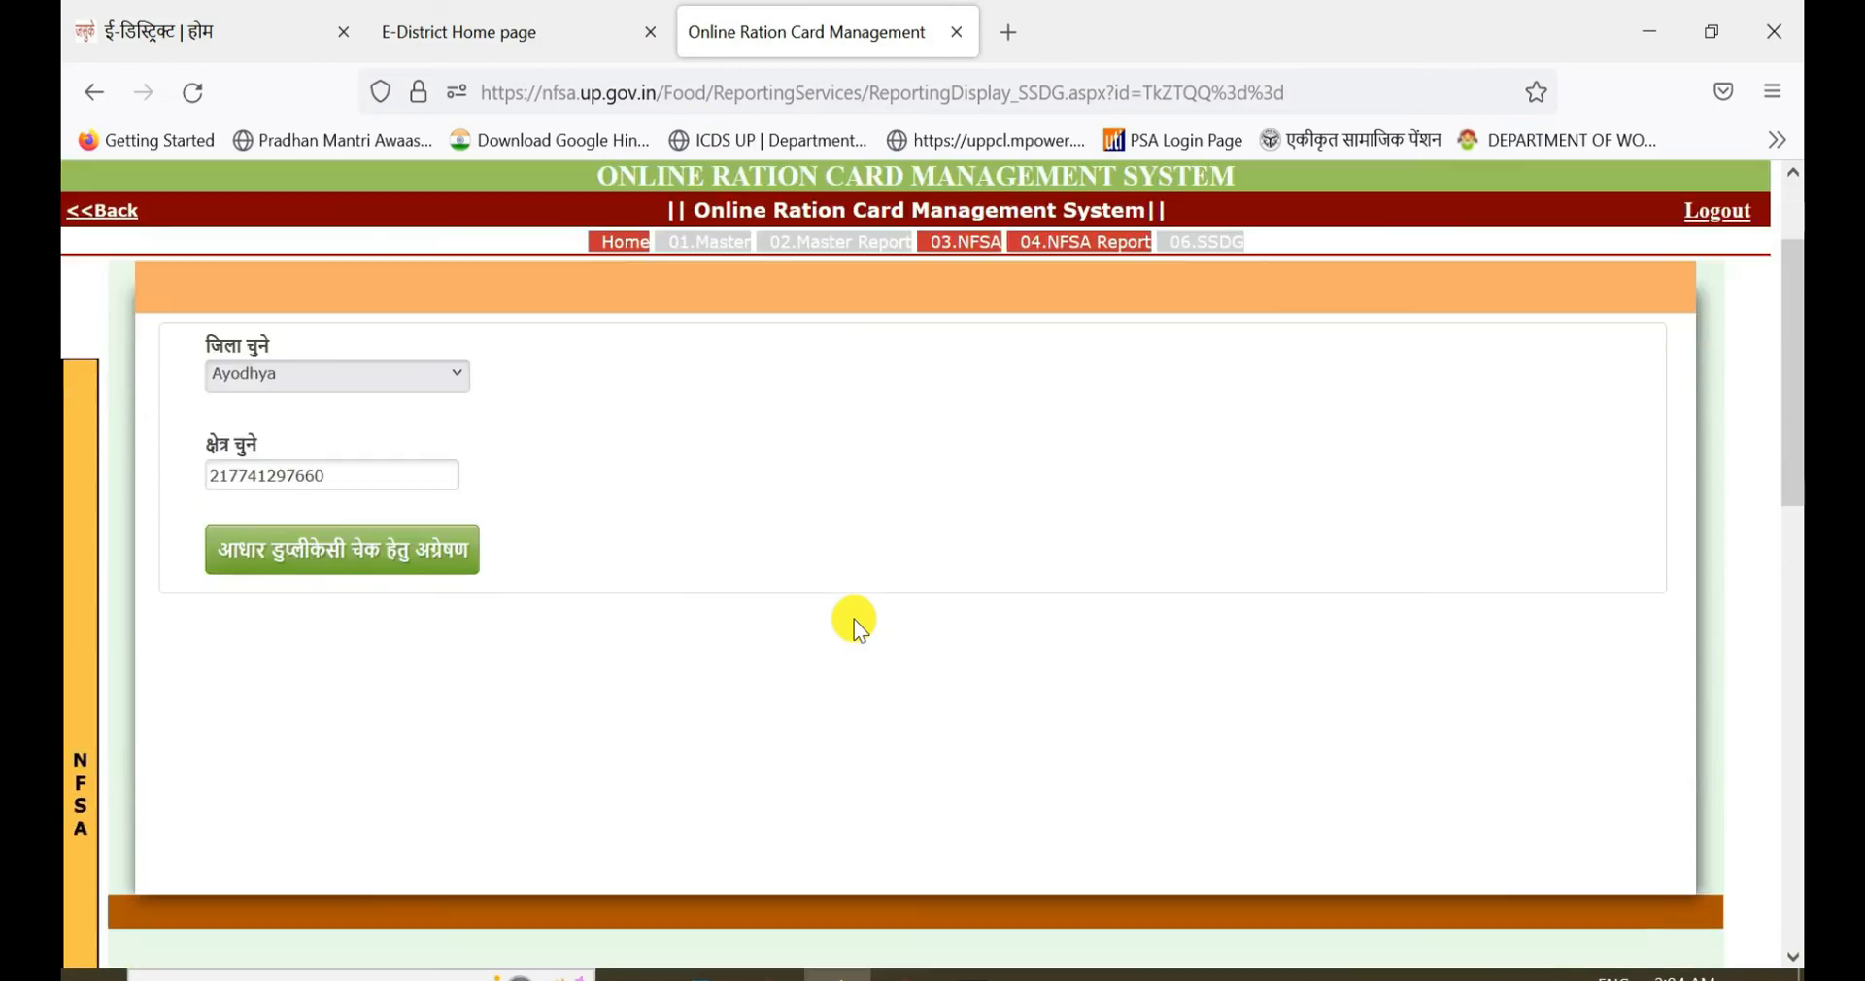
{"action": "scroll", "coordinate": [855, 627], "scroll_direction": "up", "scroll_amount": 3}
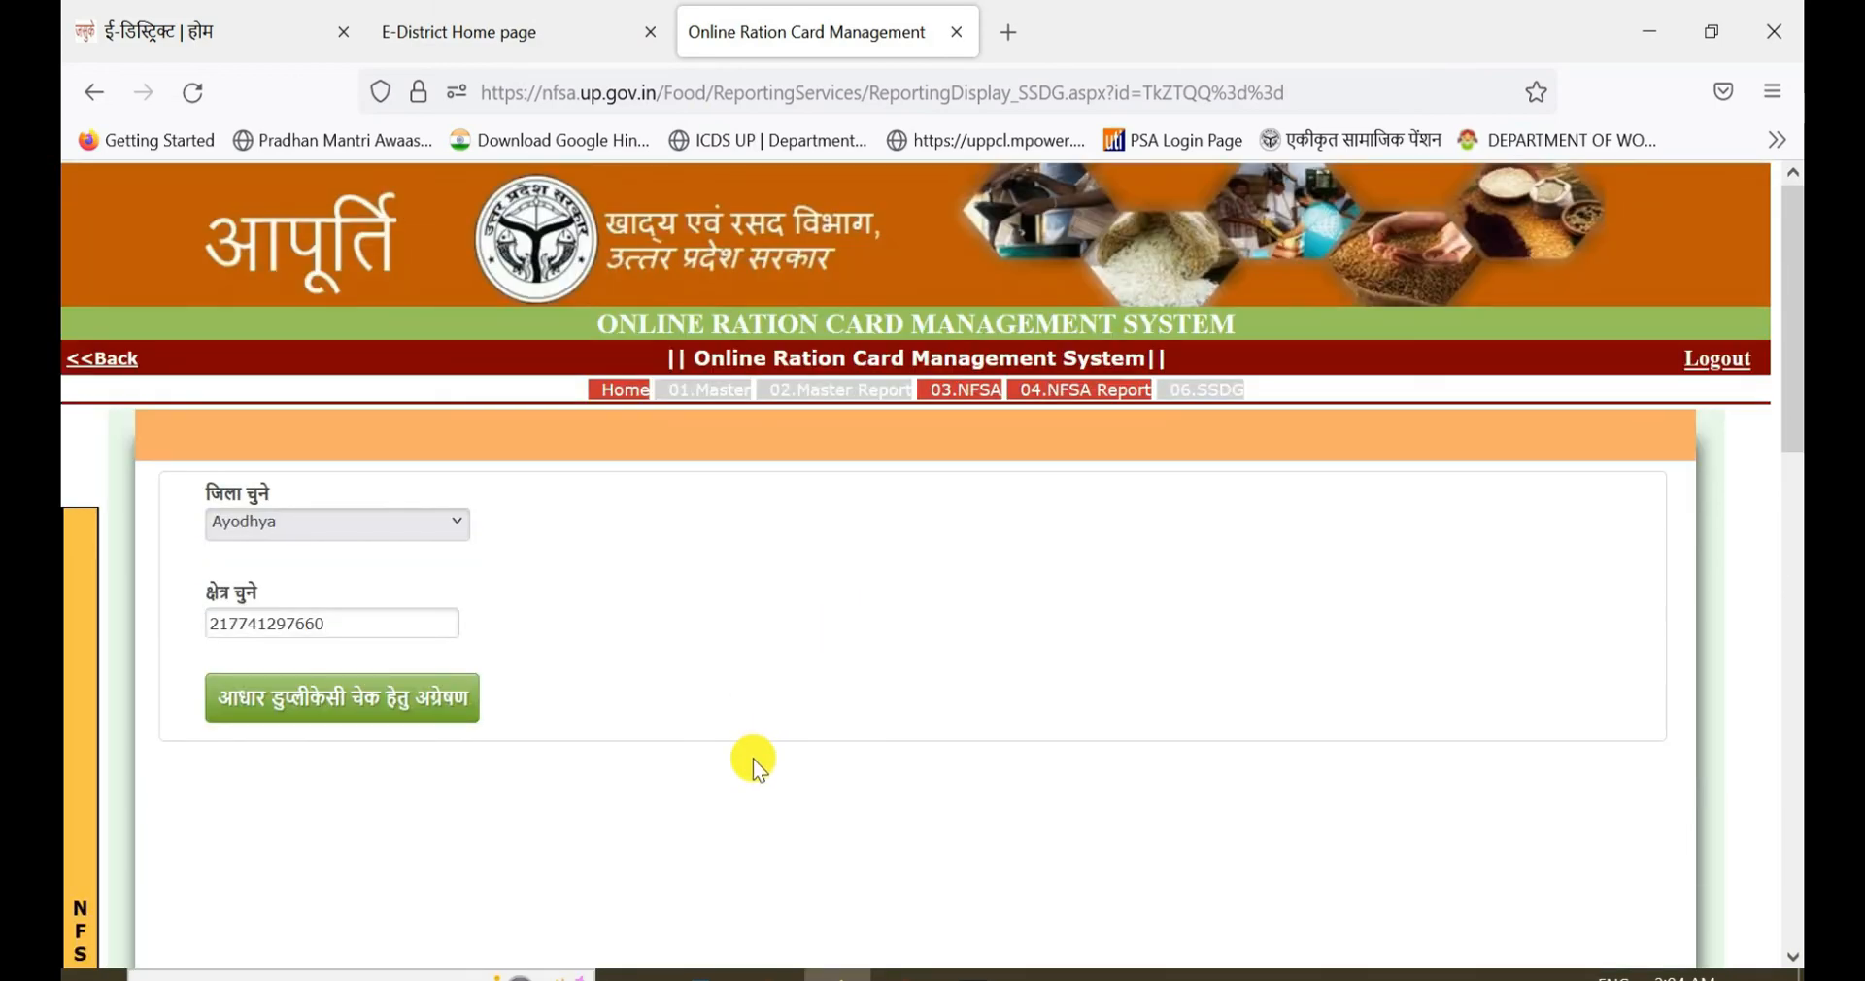
- Open आवेदन का सम्बंधित अधिकारी को अग्रेषण and search for the application with district Ayodhya and its ration card number
{"action": "scroll", "coordinate": [754, 758], "scroll_direction": "down", "scroll_amount": 2}
{"action": "mouse_move", "coordinate": [73, 369]}
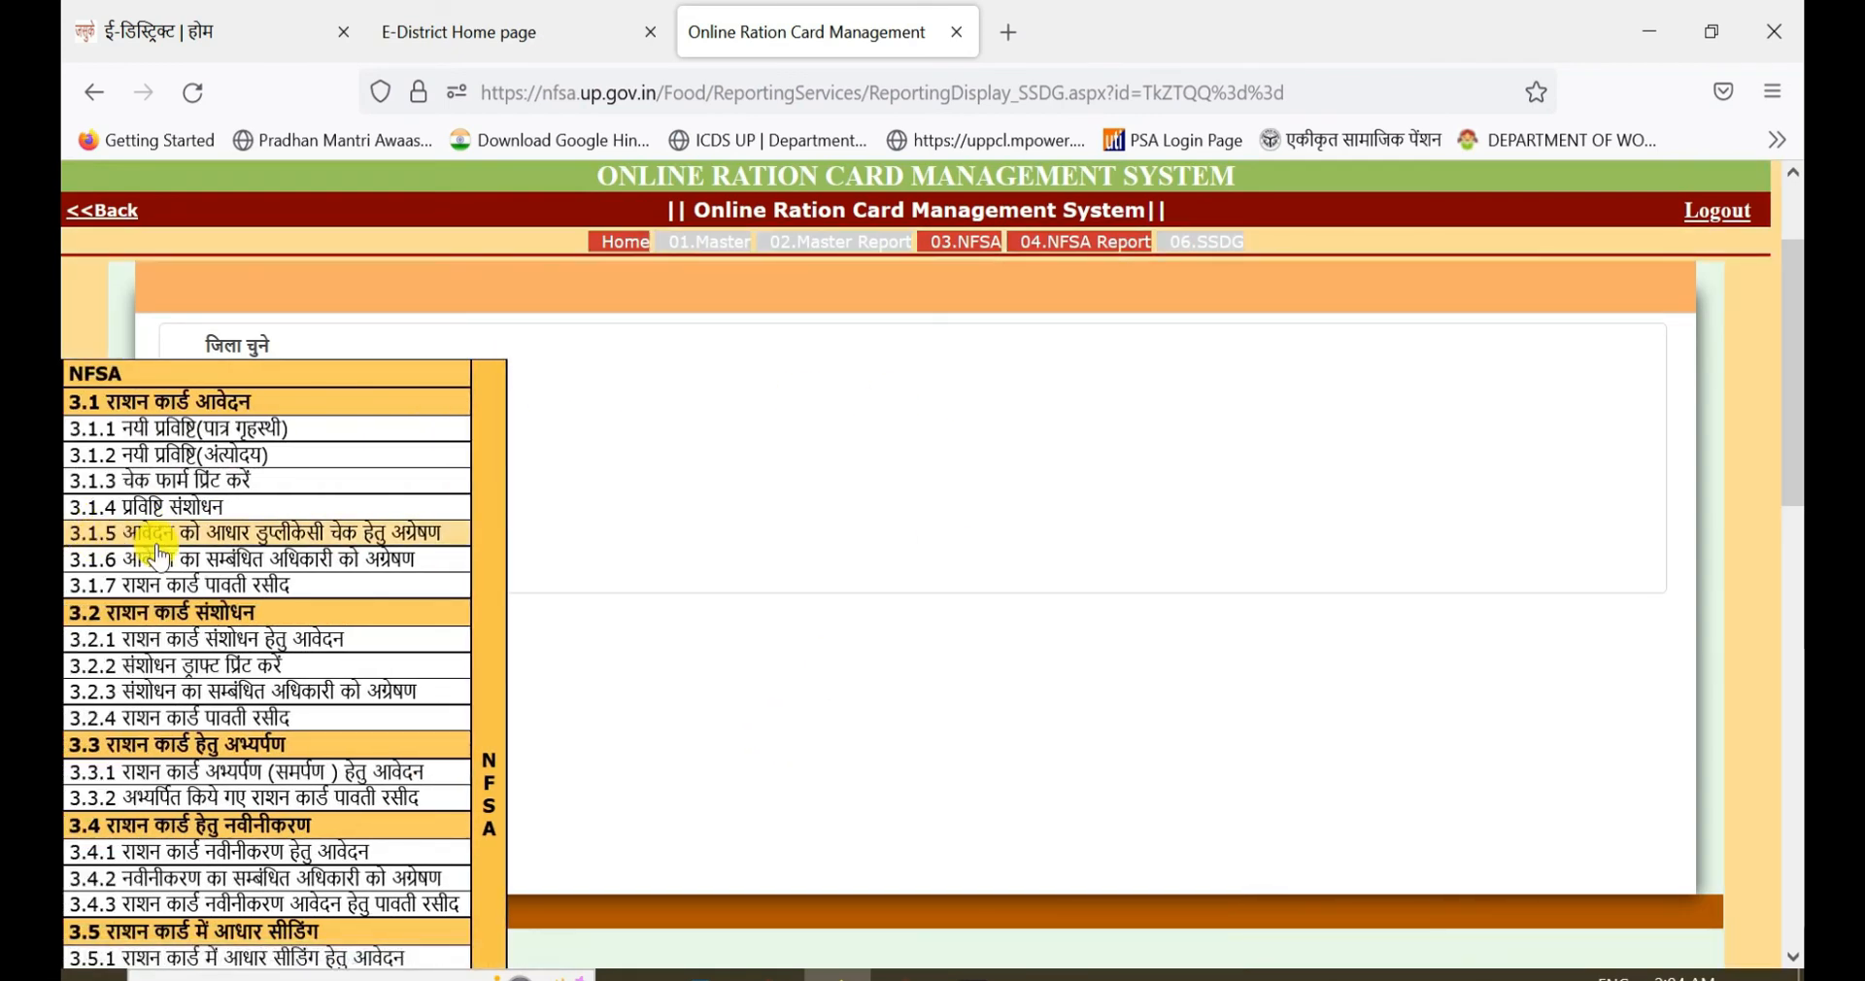
{"action": "left_click", "coordinate": [323, 564]}
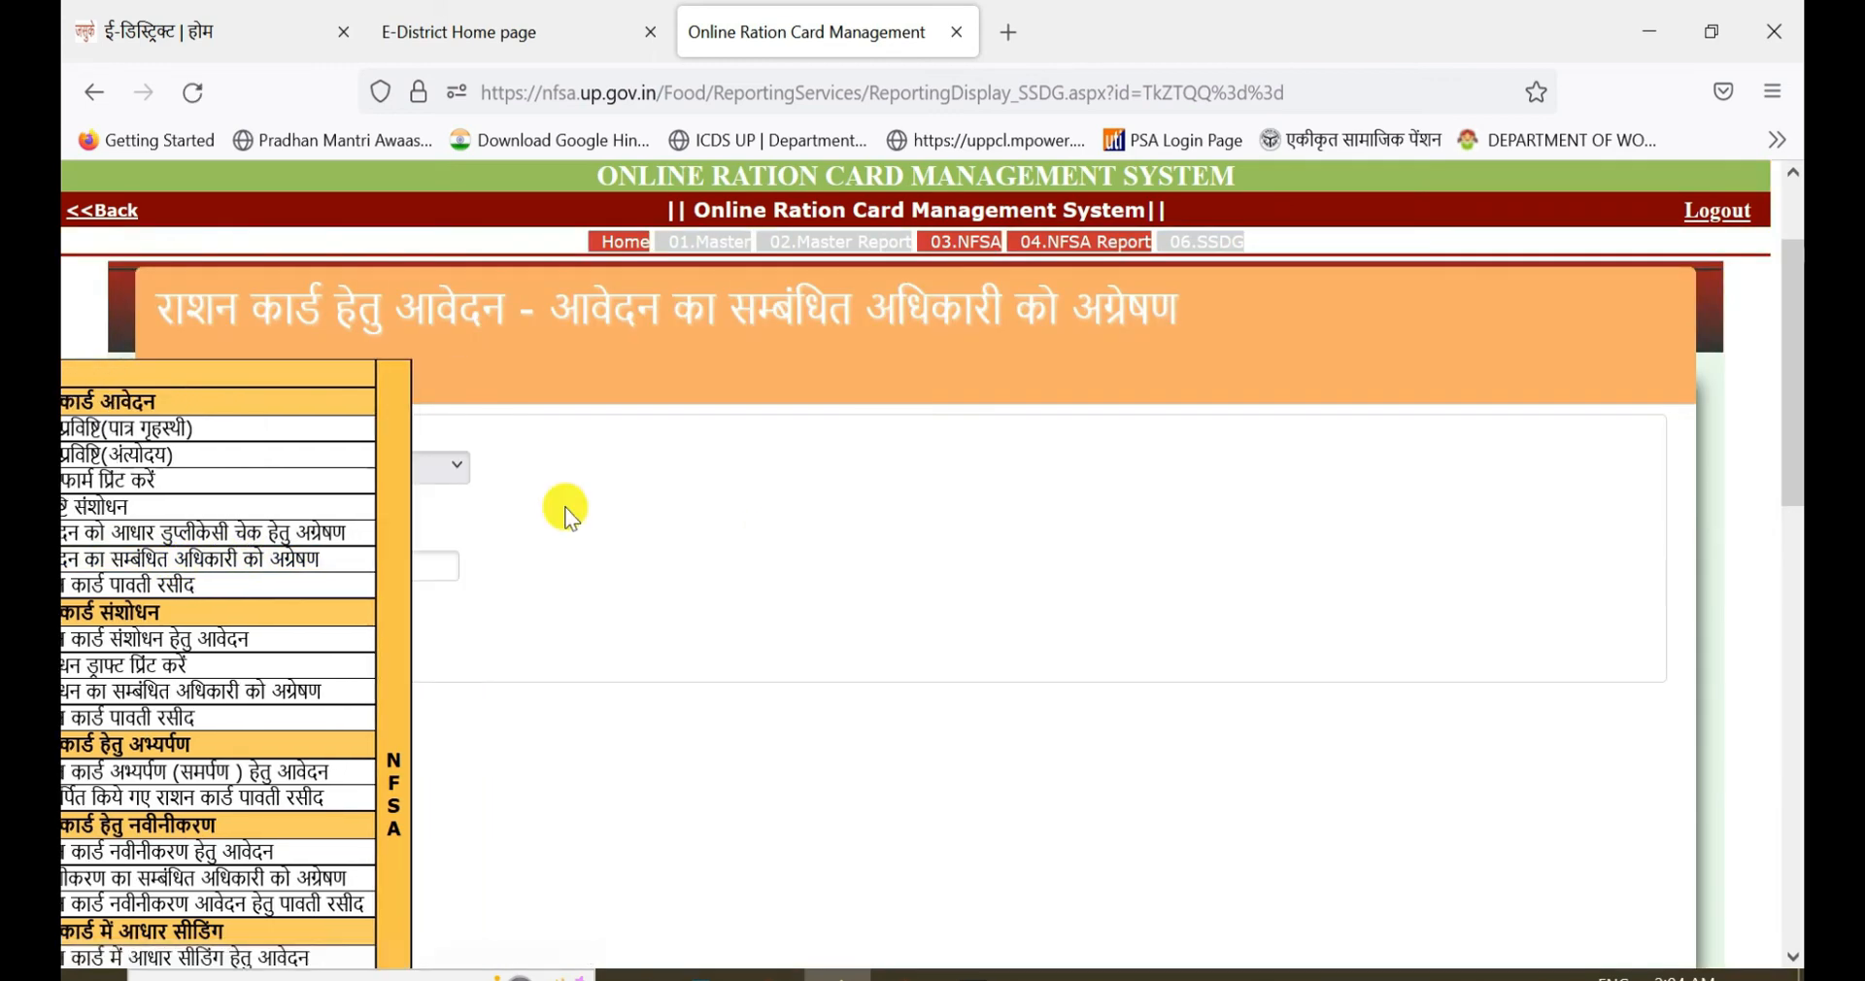
{"action": "left_click", "coordinate": [361, 470]}
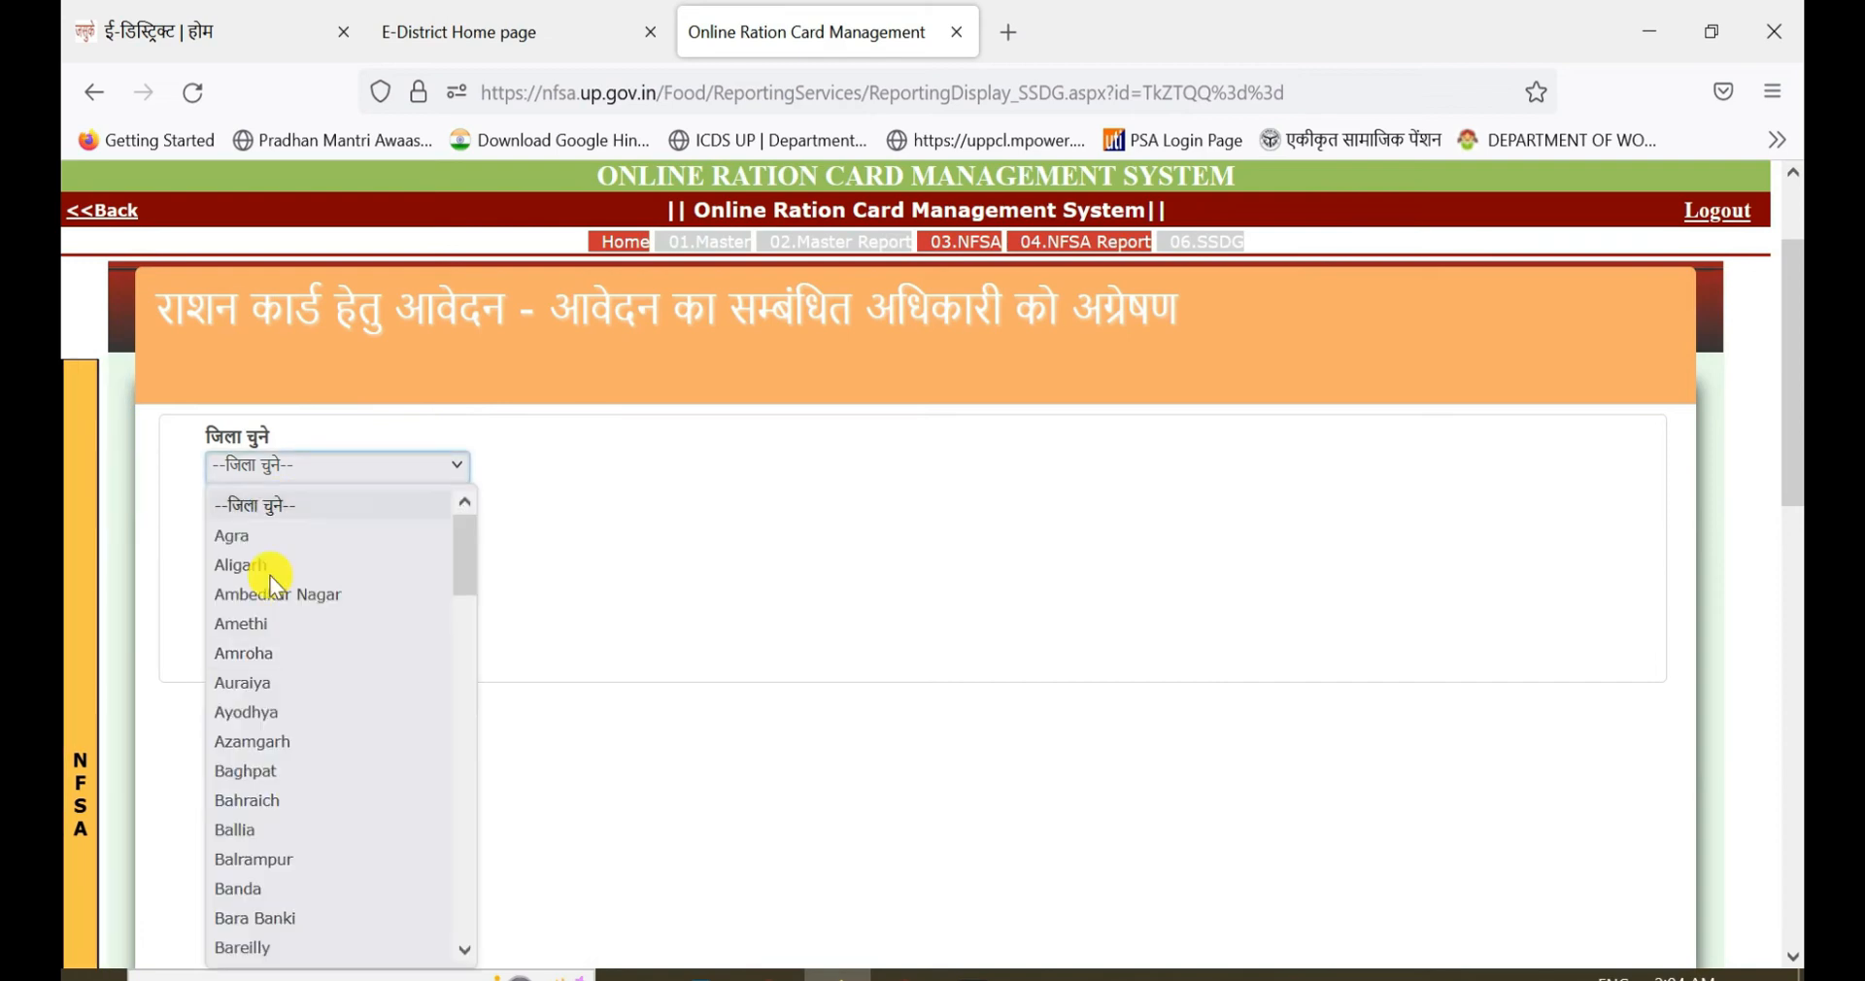
{"action": "left_click", "coordinate": [276, 720]}
{"action": "left_click", "coordinate": [401, 555]}
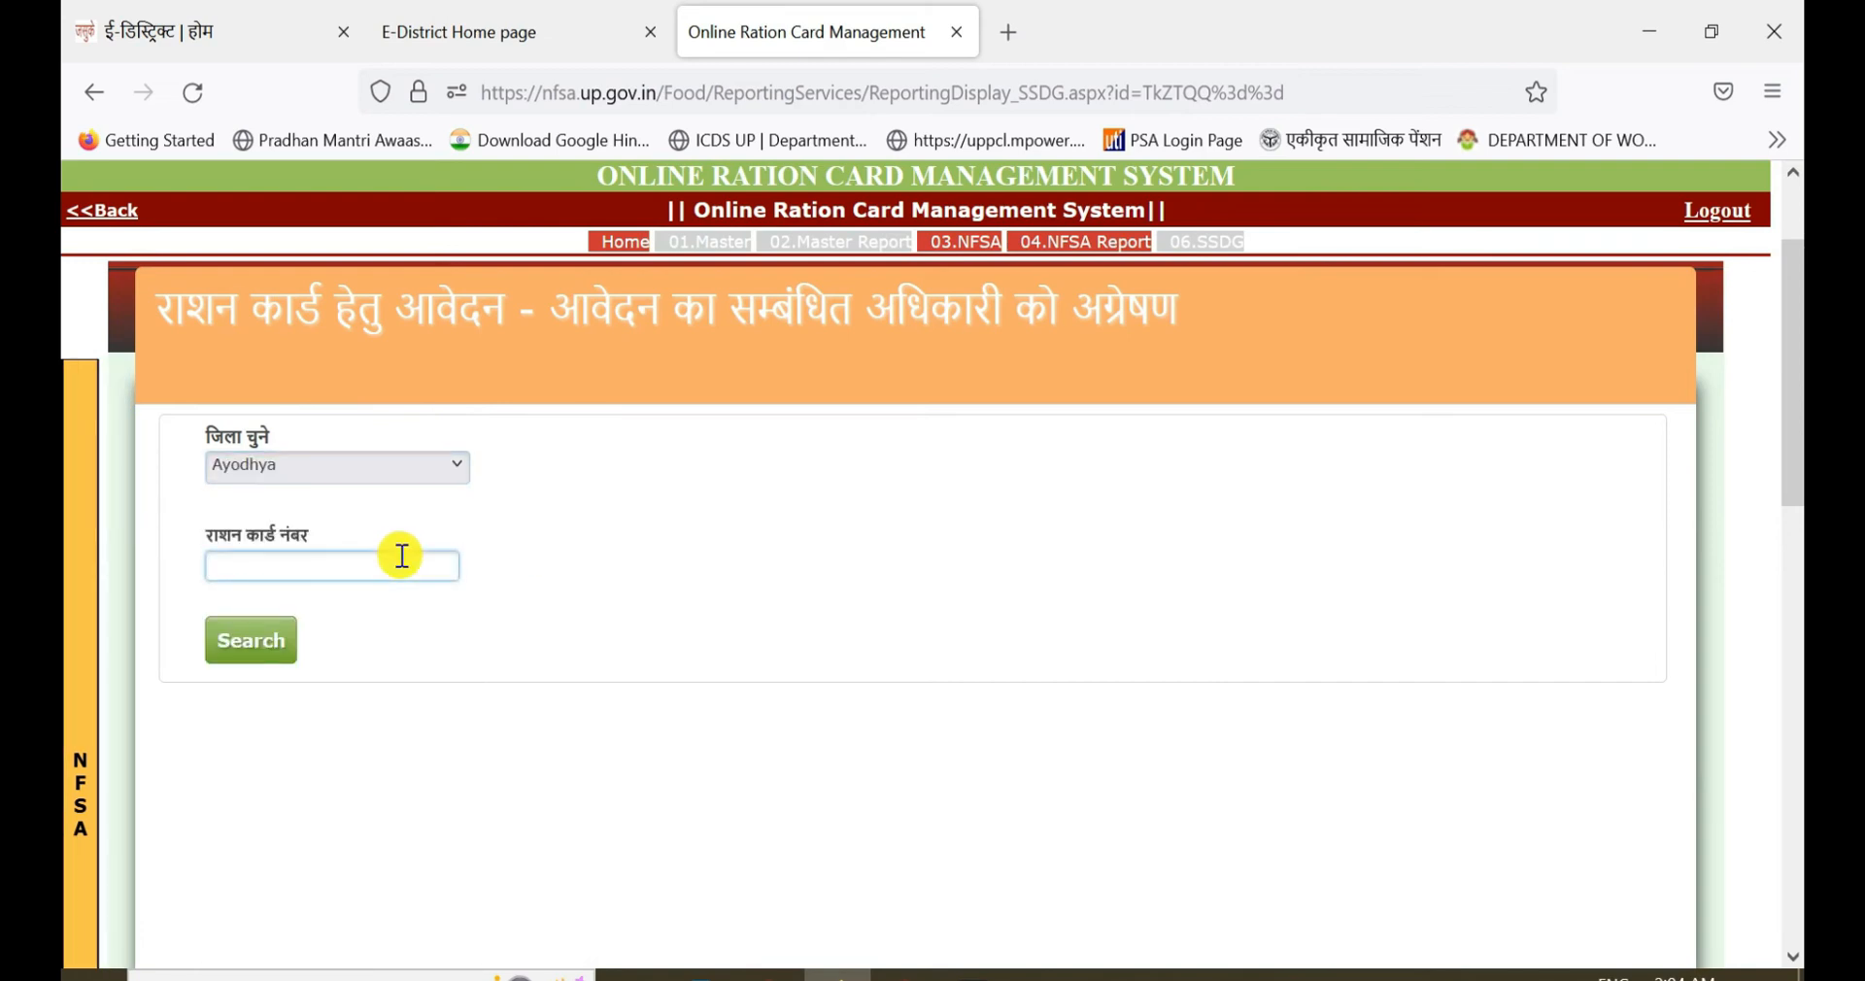
{"action": "key", "text": "ctrl+v"}
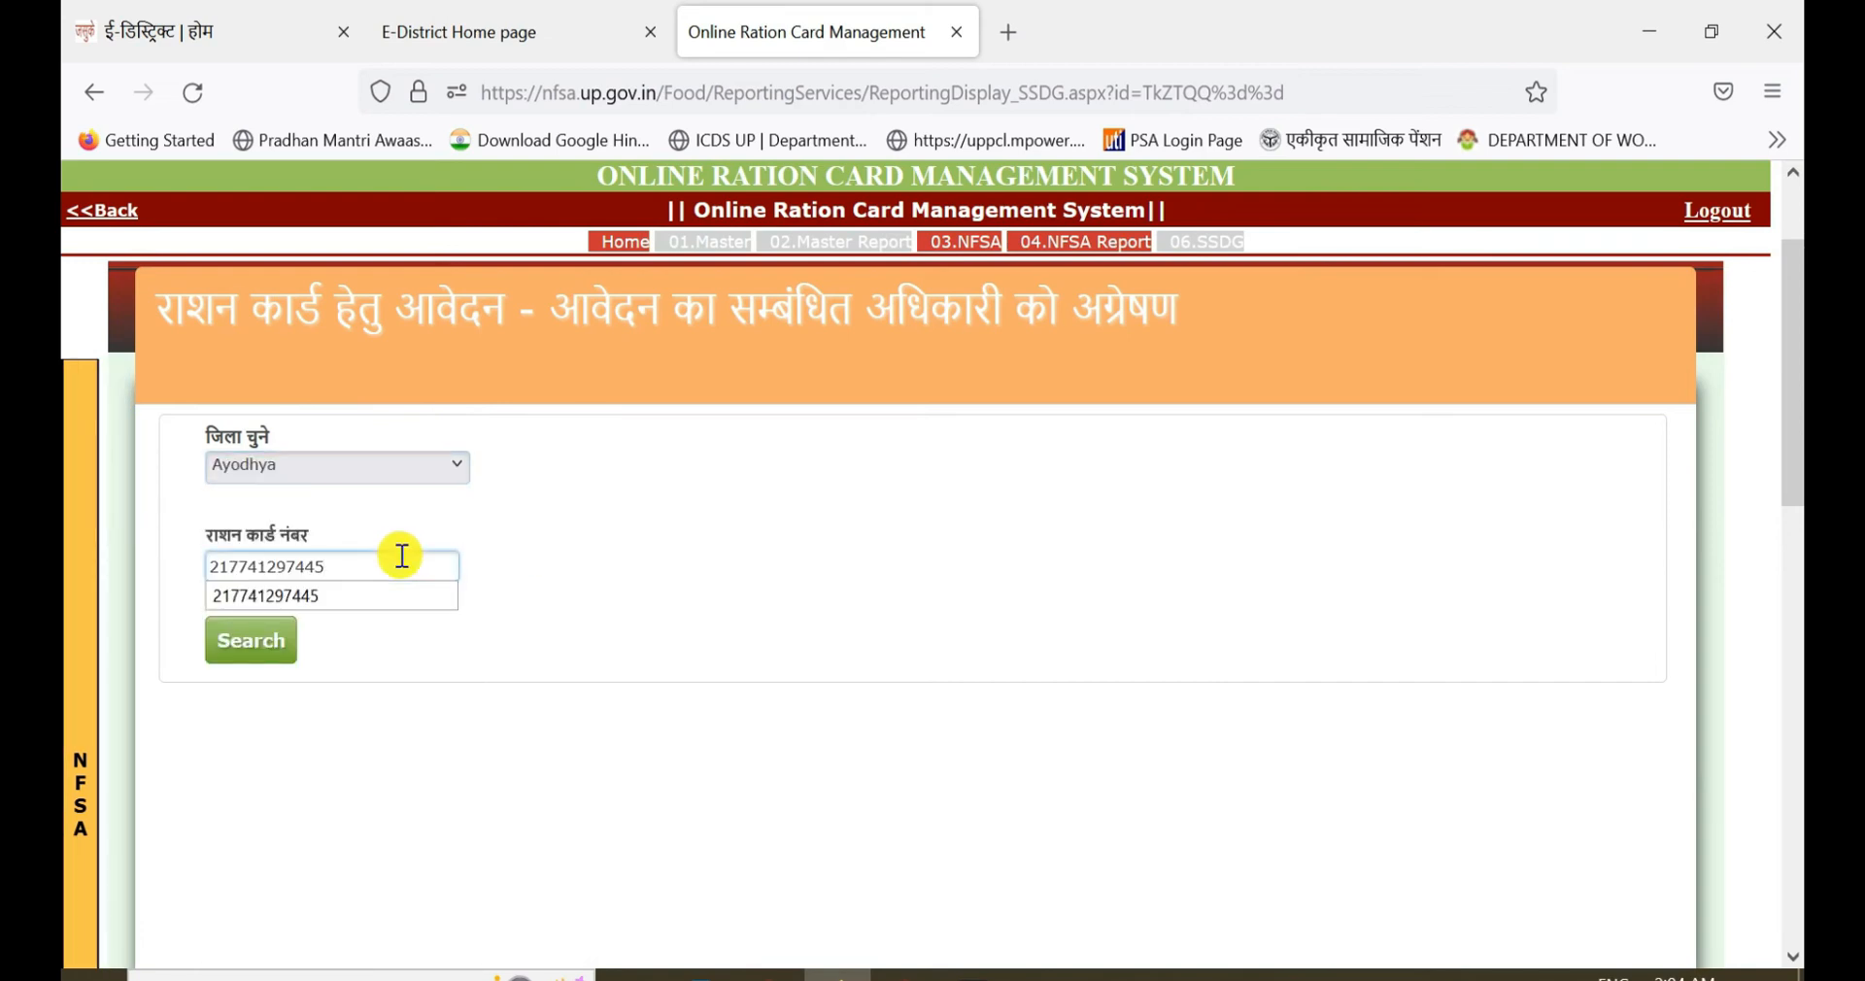
{"action": "left_click", "coordinate": [260, 649]}
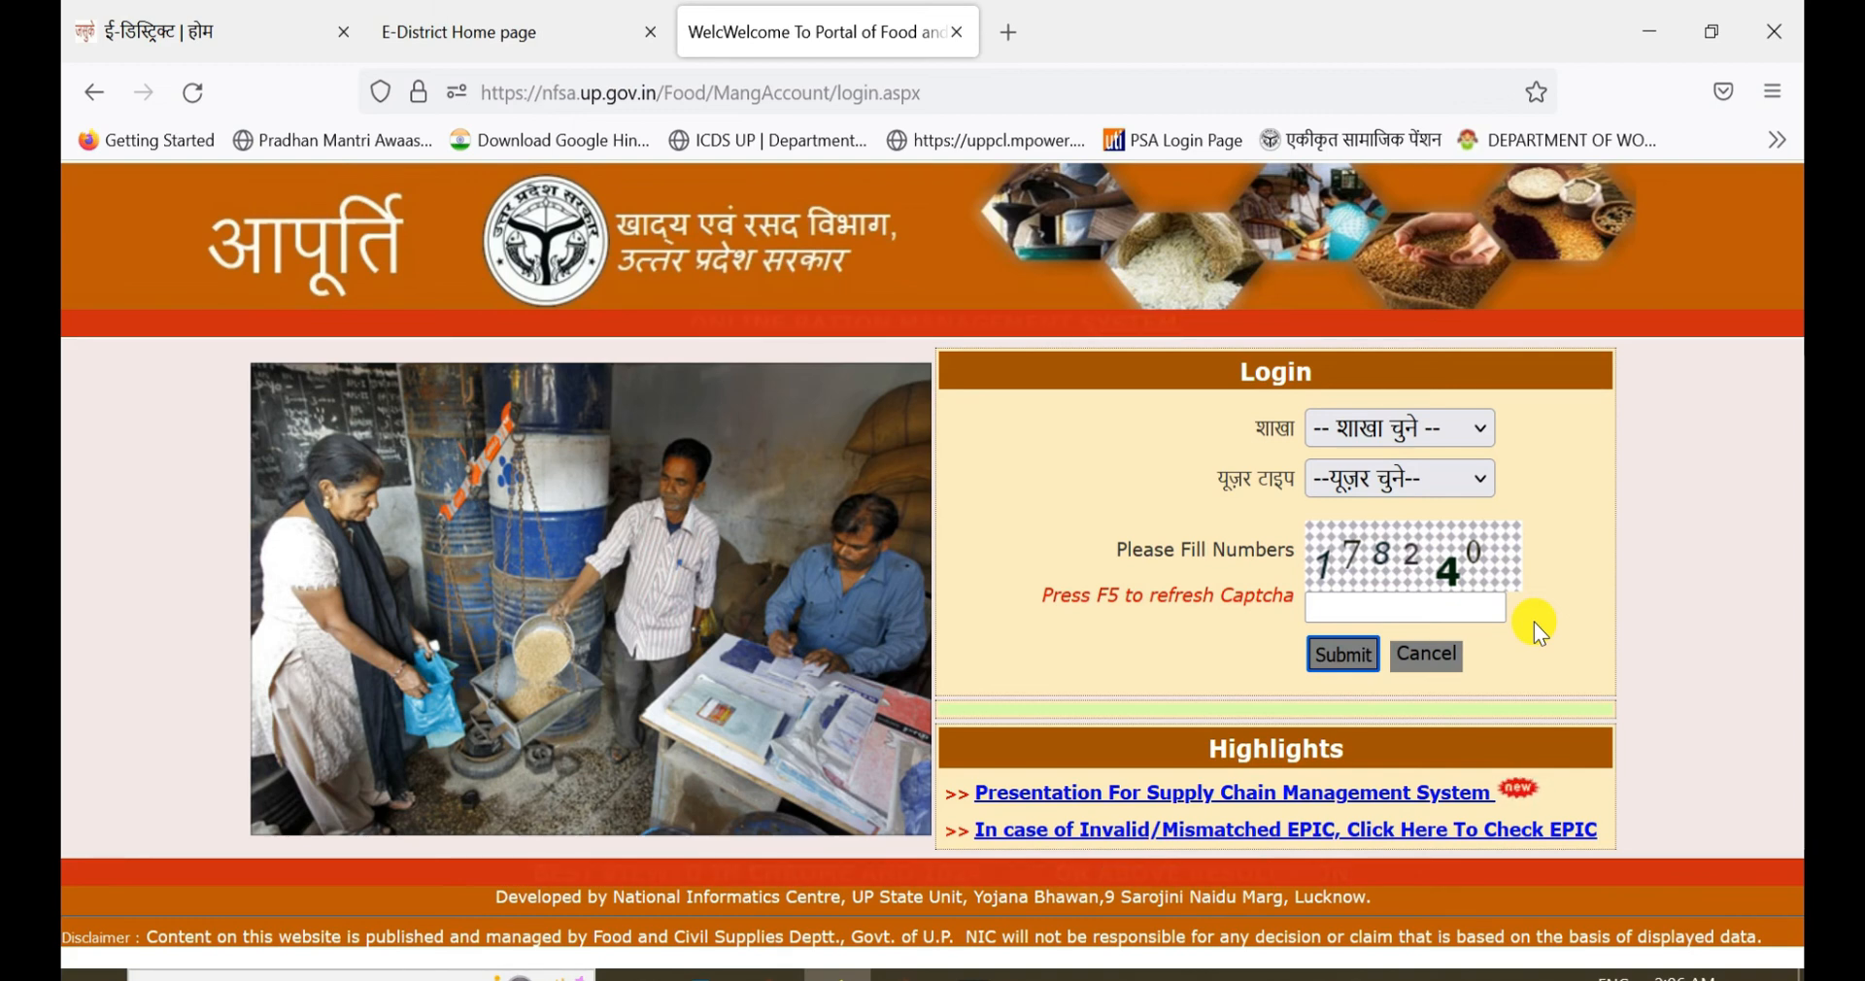
- Reopen the Food And Civil Supplies (Ration Card) service from the E-District integrated department services and go to its NFSA section
{"action": "left_click", "coordinate": [524, 12]}
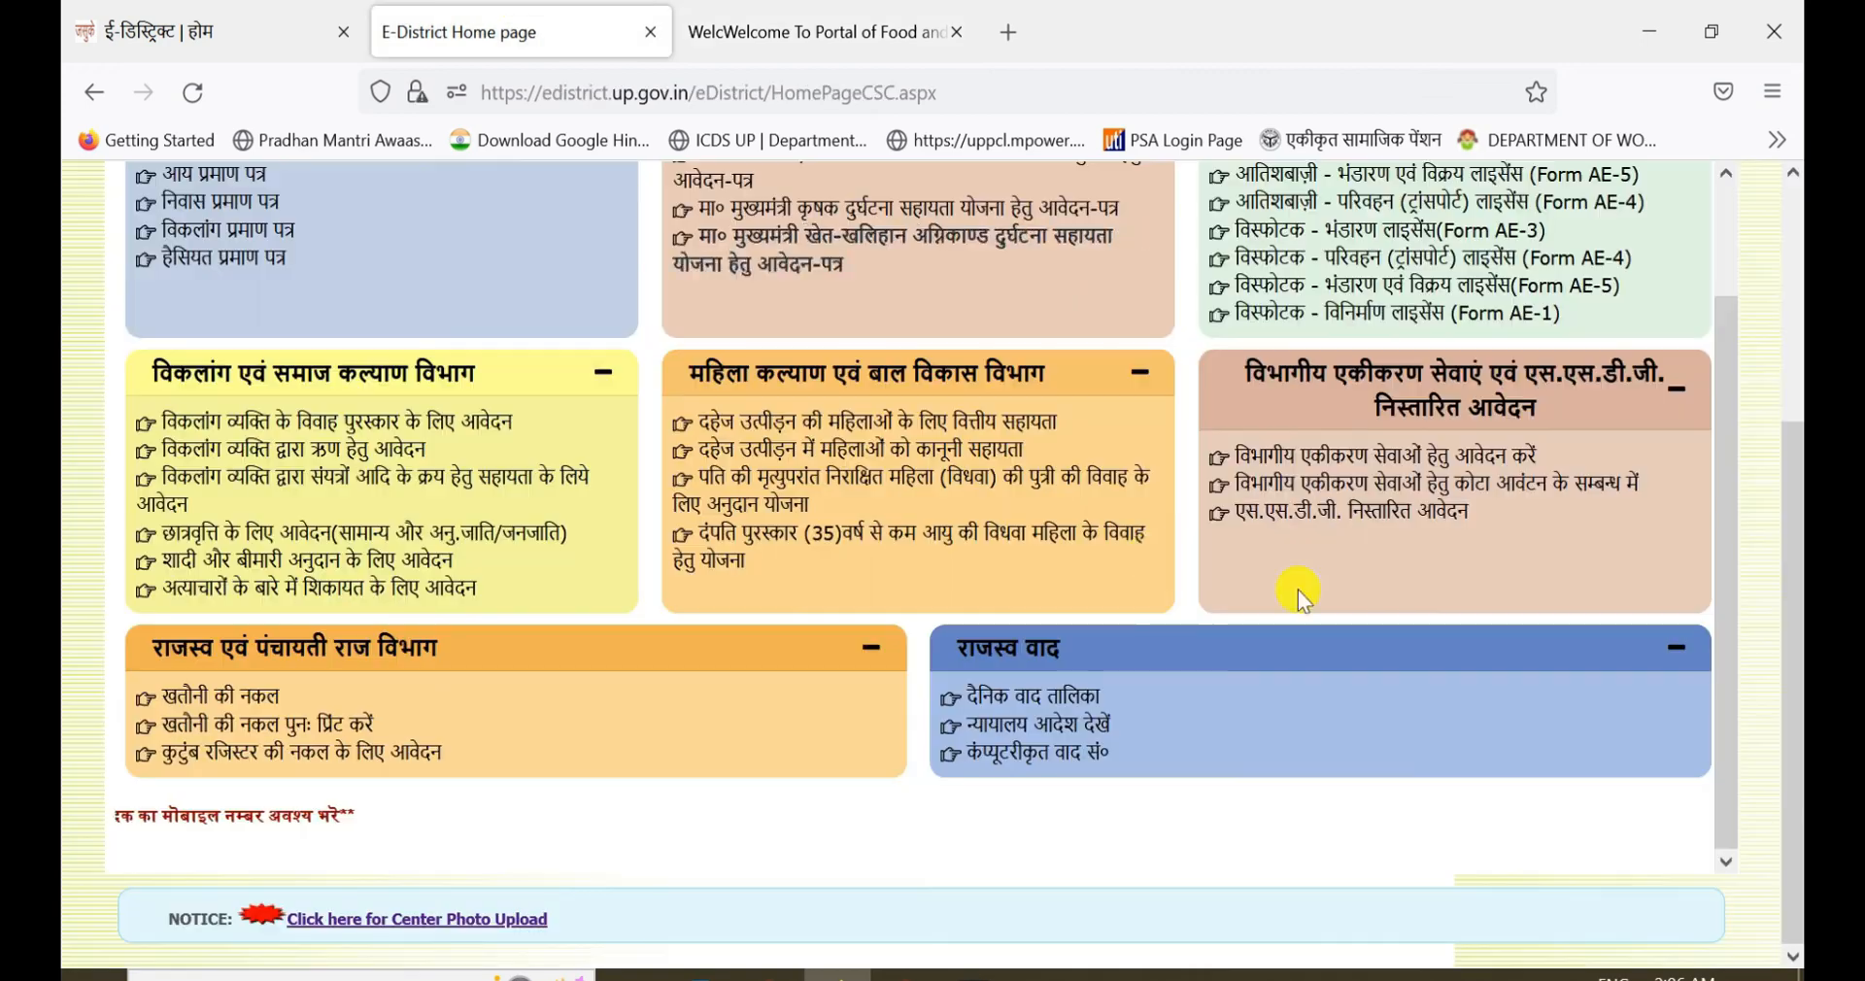
{"action": "left_click", "coordinate": [1313, 468]}
{"action": "left_click", "coordinate": [1265, 32]}
{"action": "left_click", "coordinate": [1017, 474]}
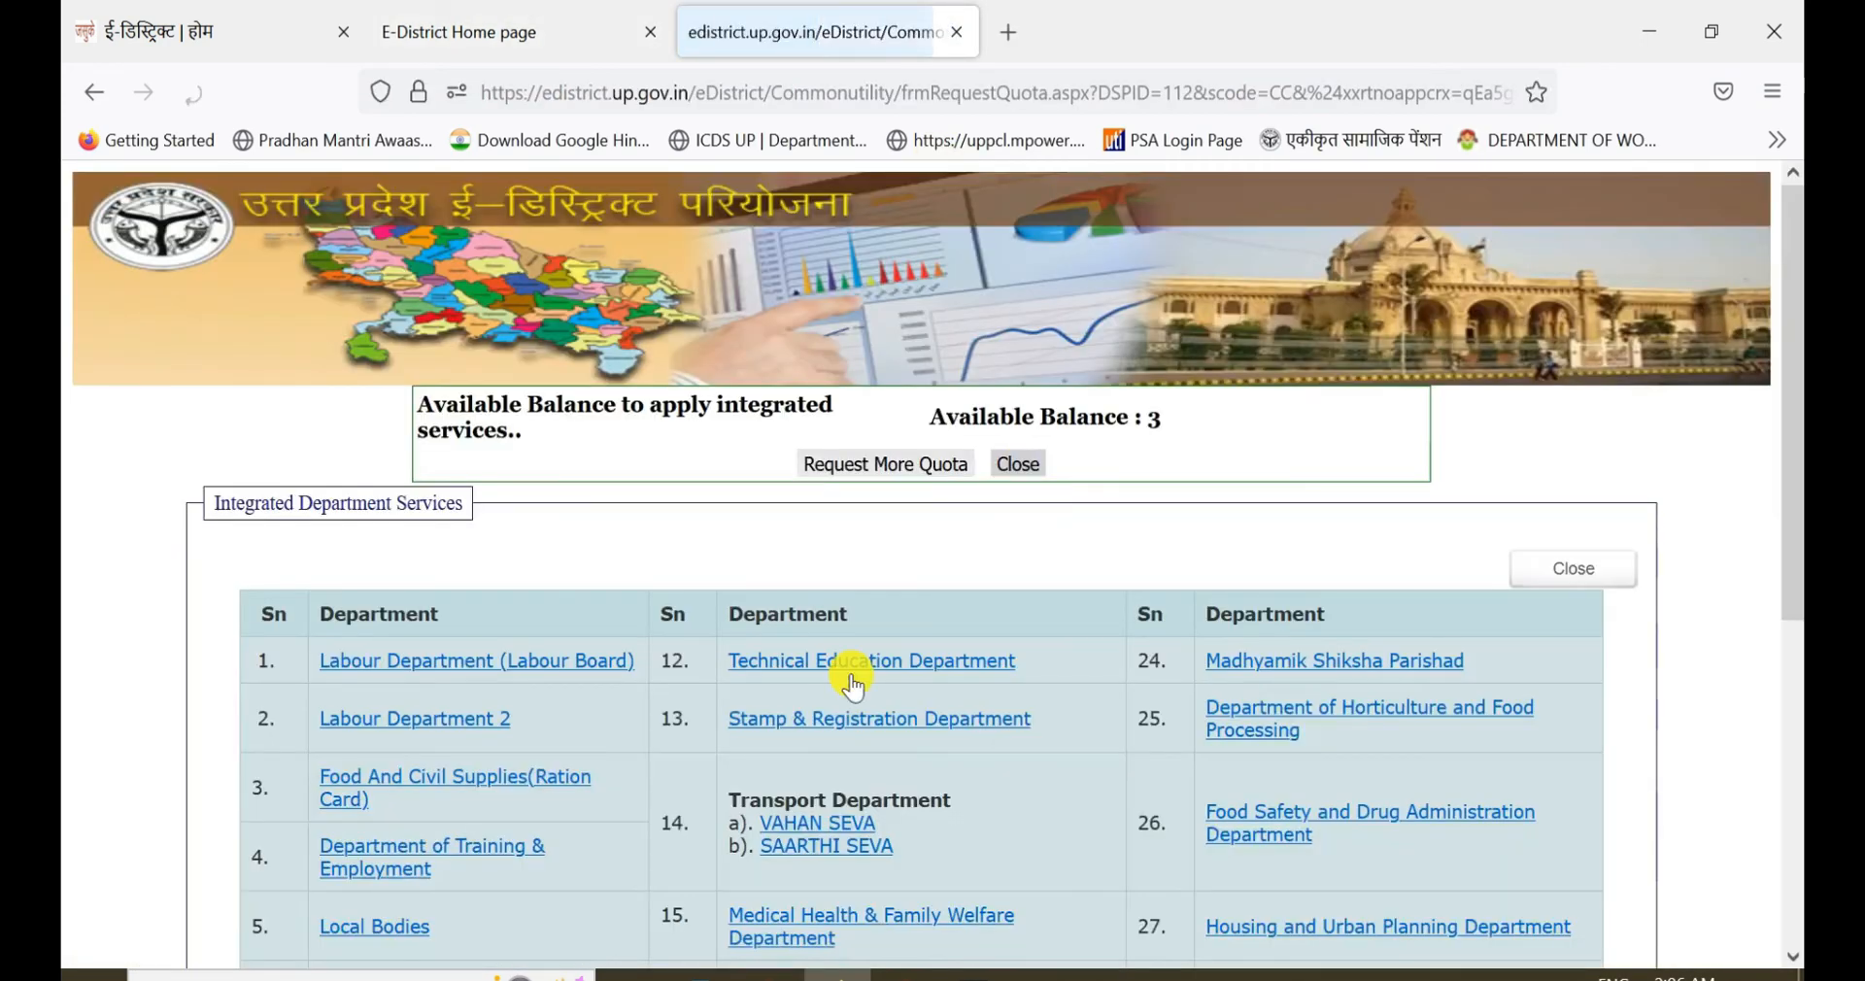
{"action": "left_click", "coordinate": [458, 778]}
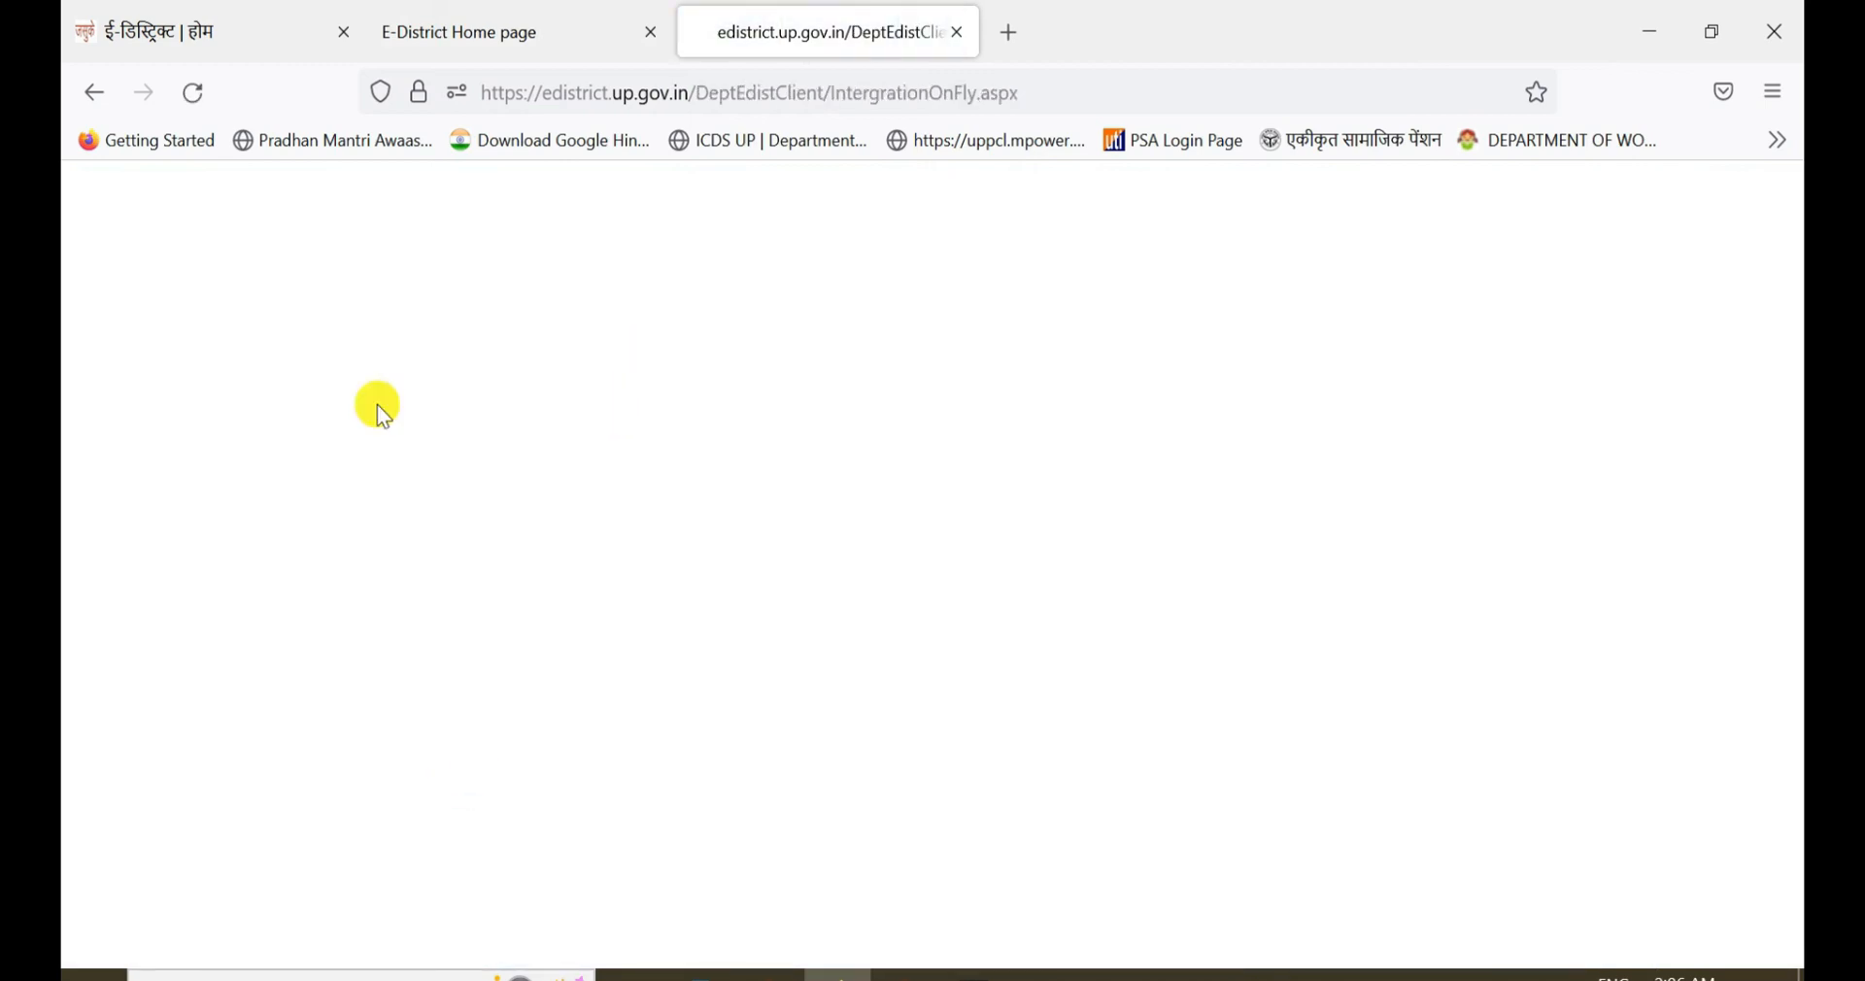
{"action": "left_click", "coordinate": [125, 358]}
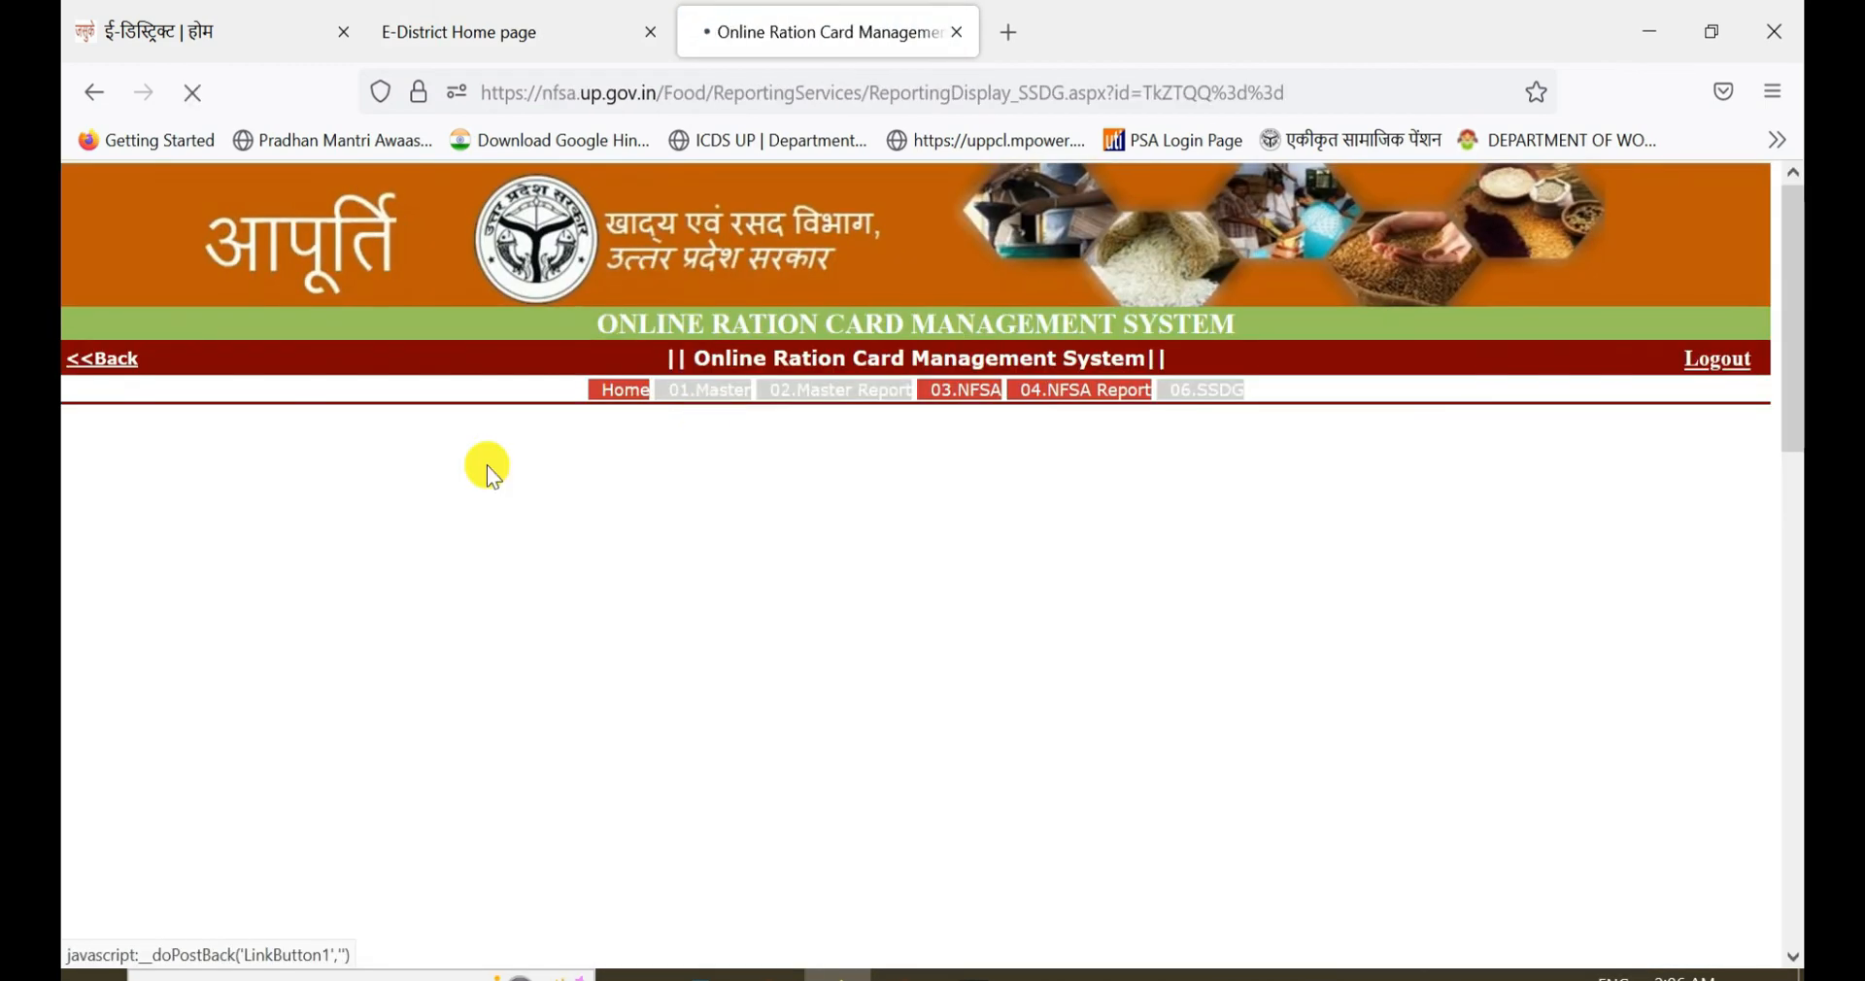
{"action": "left_click", "coordinate": [940, 391]}
- Try to forward the application for the Aadhaar duplicacy check again with district Ayodhya and its ration card number
{"action": "mouse_move", "coordinate": [71, 624]}
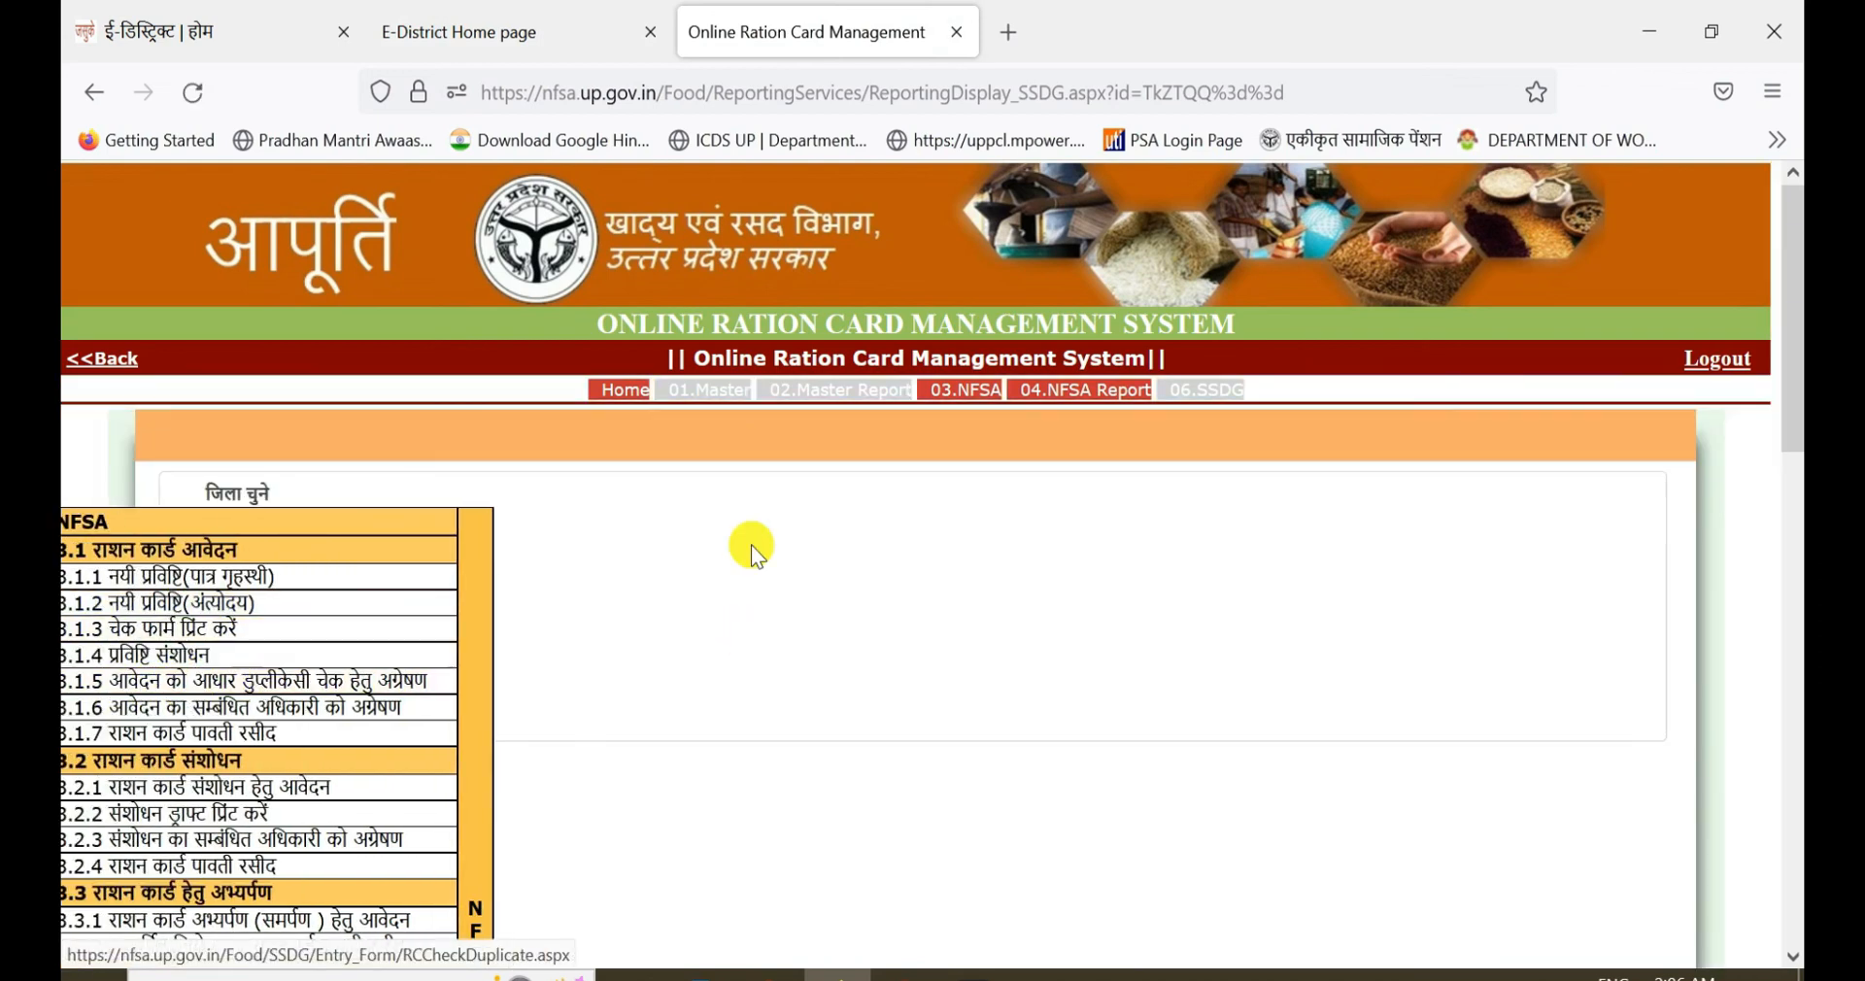
{"action": "left_click", "coordinate": [444, 525]}
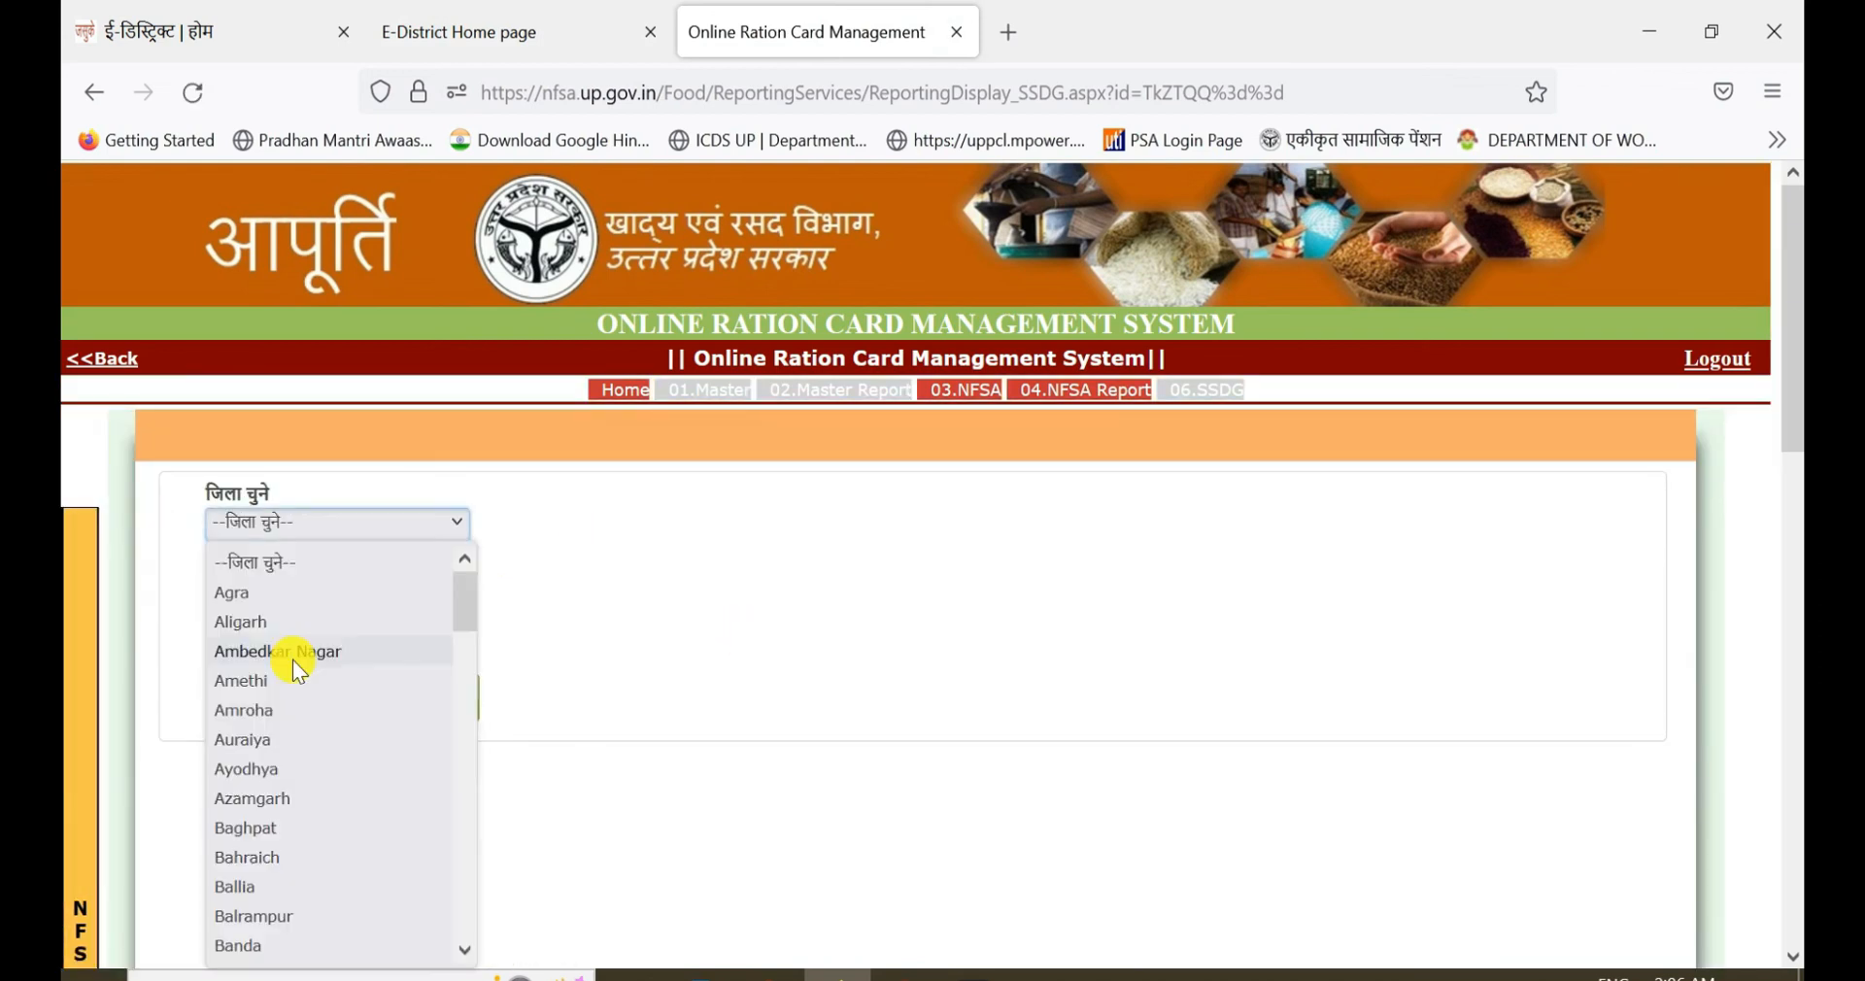
{"action": "left_click", "coordinate": [314, 766]}
{"action": "left_click", "coordinate": [366, 633]}
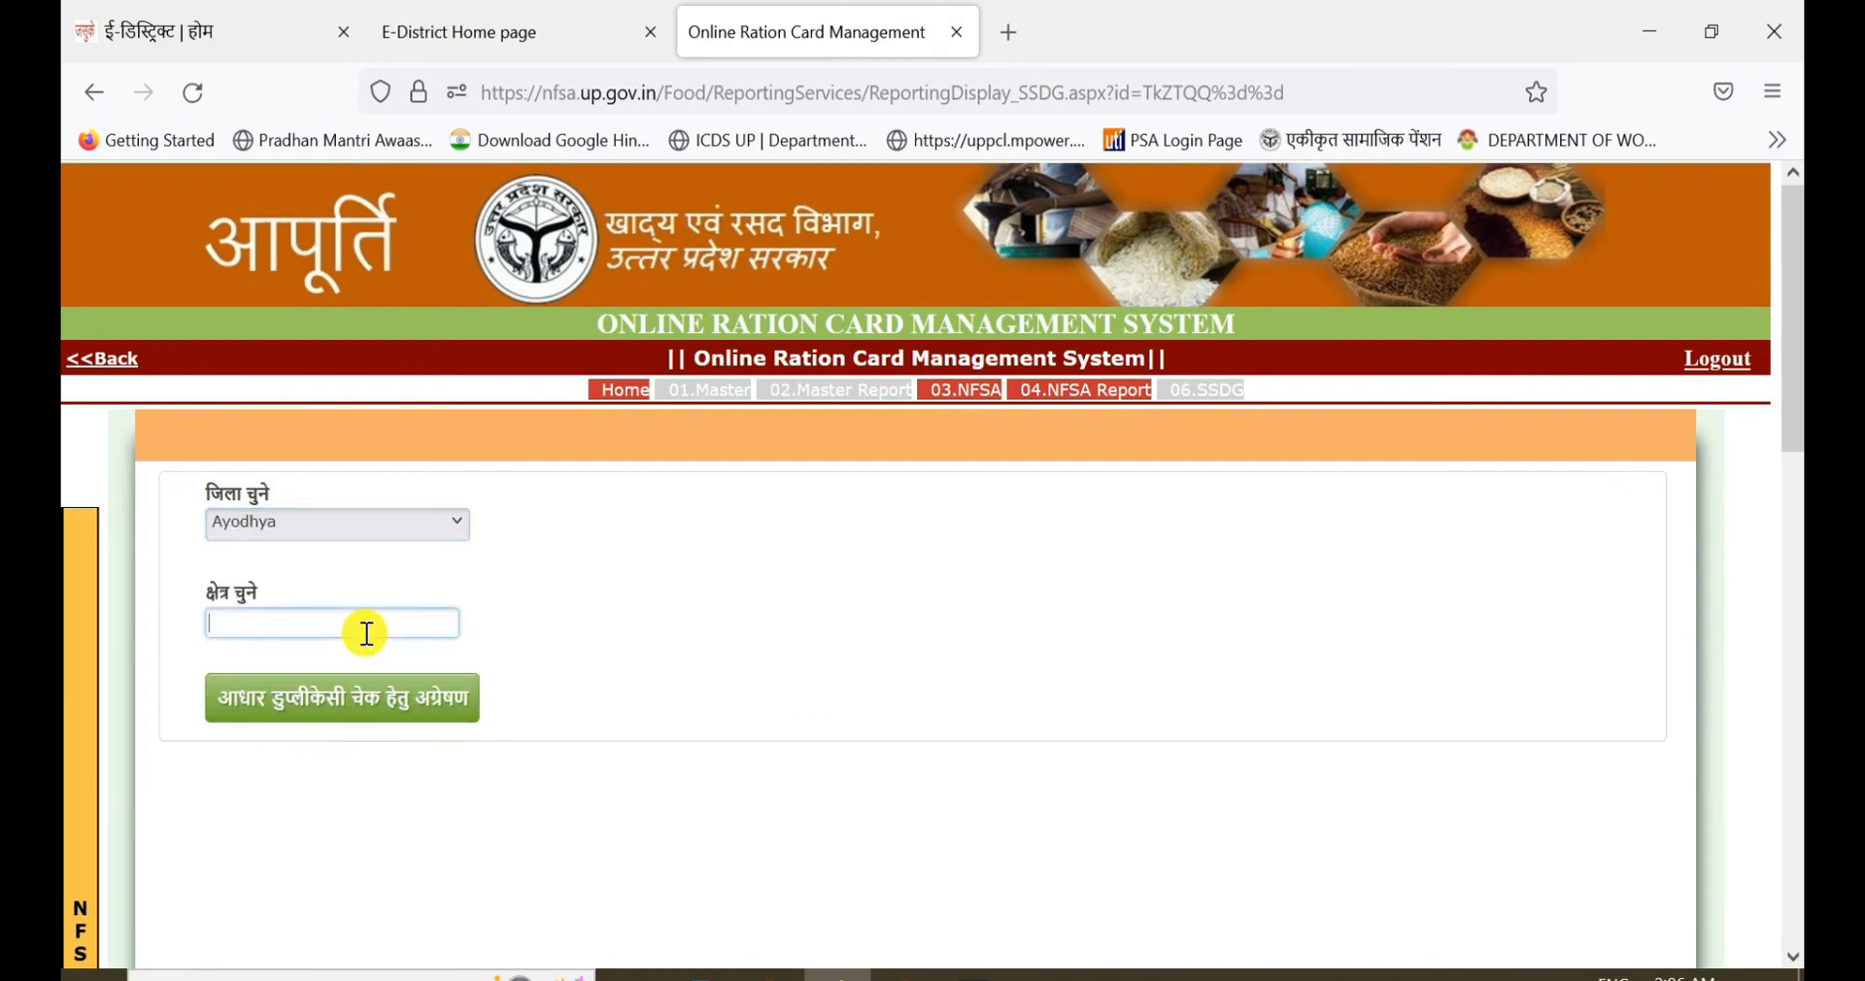
{"action": "key", "text": "ctrl+v"}
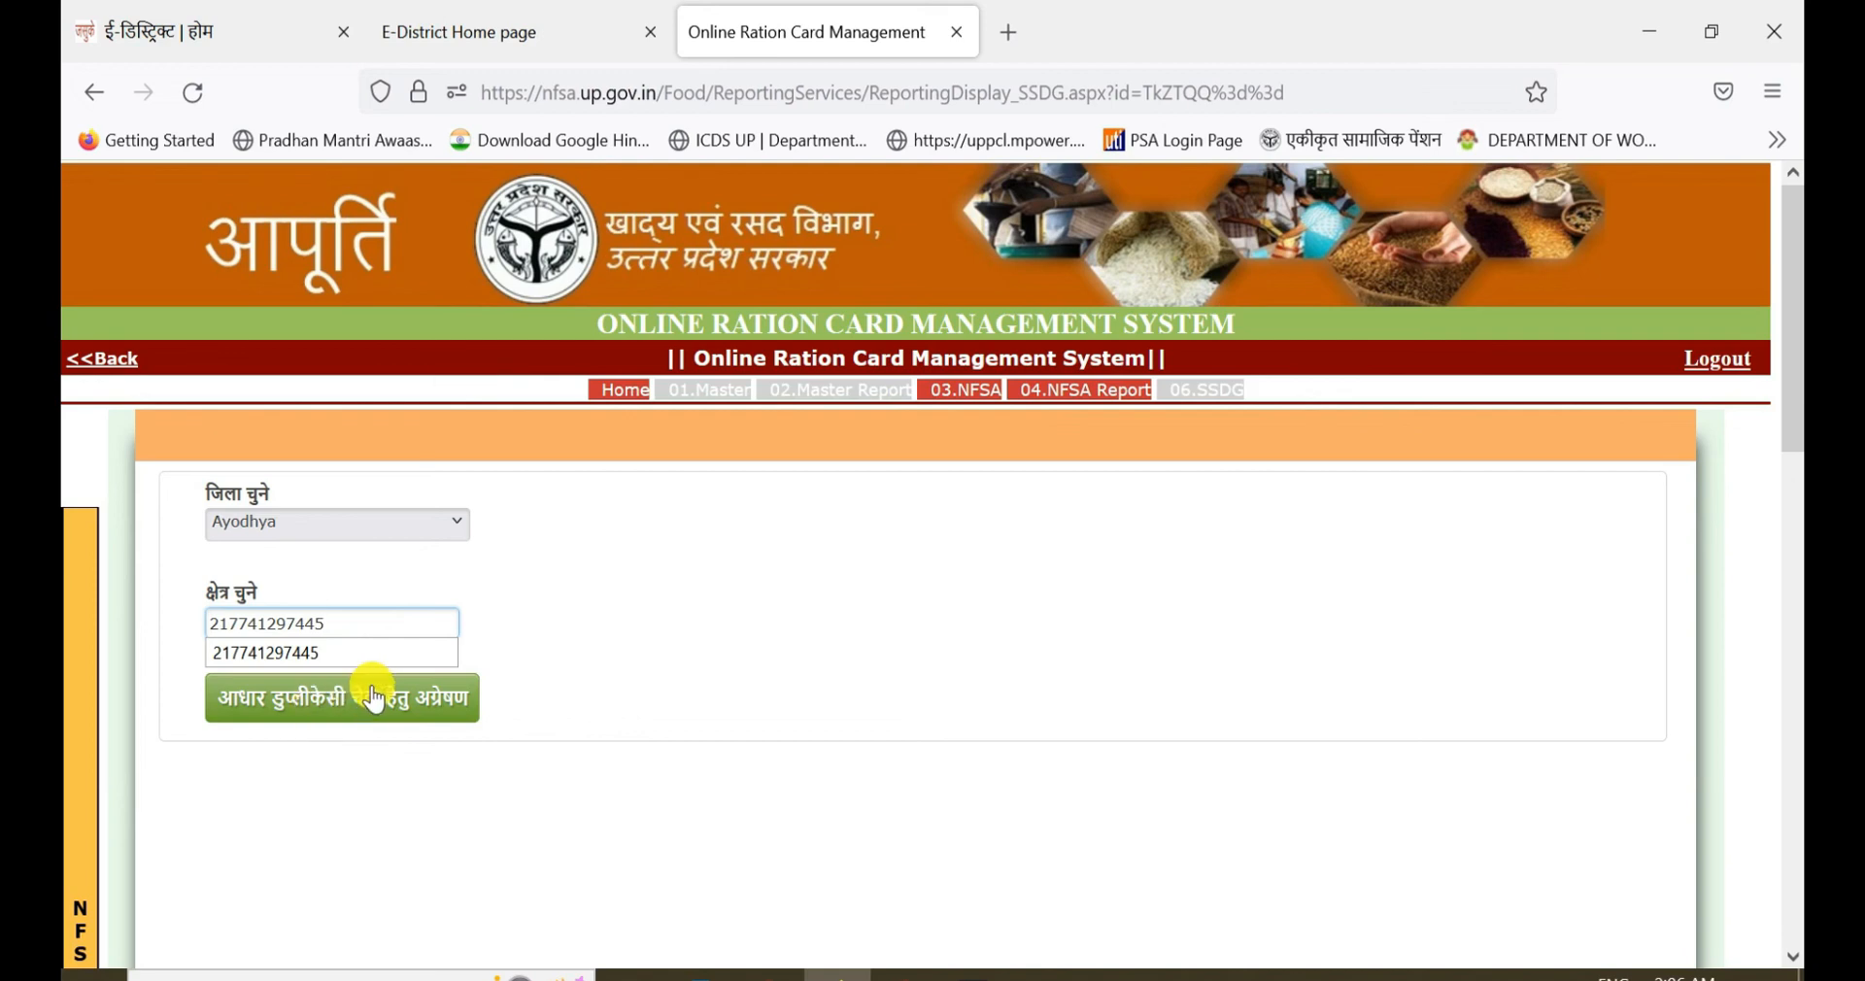
{"action": "left_click", "coordinate": [393, 724]}
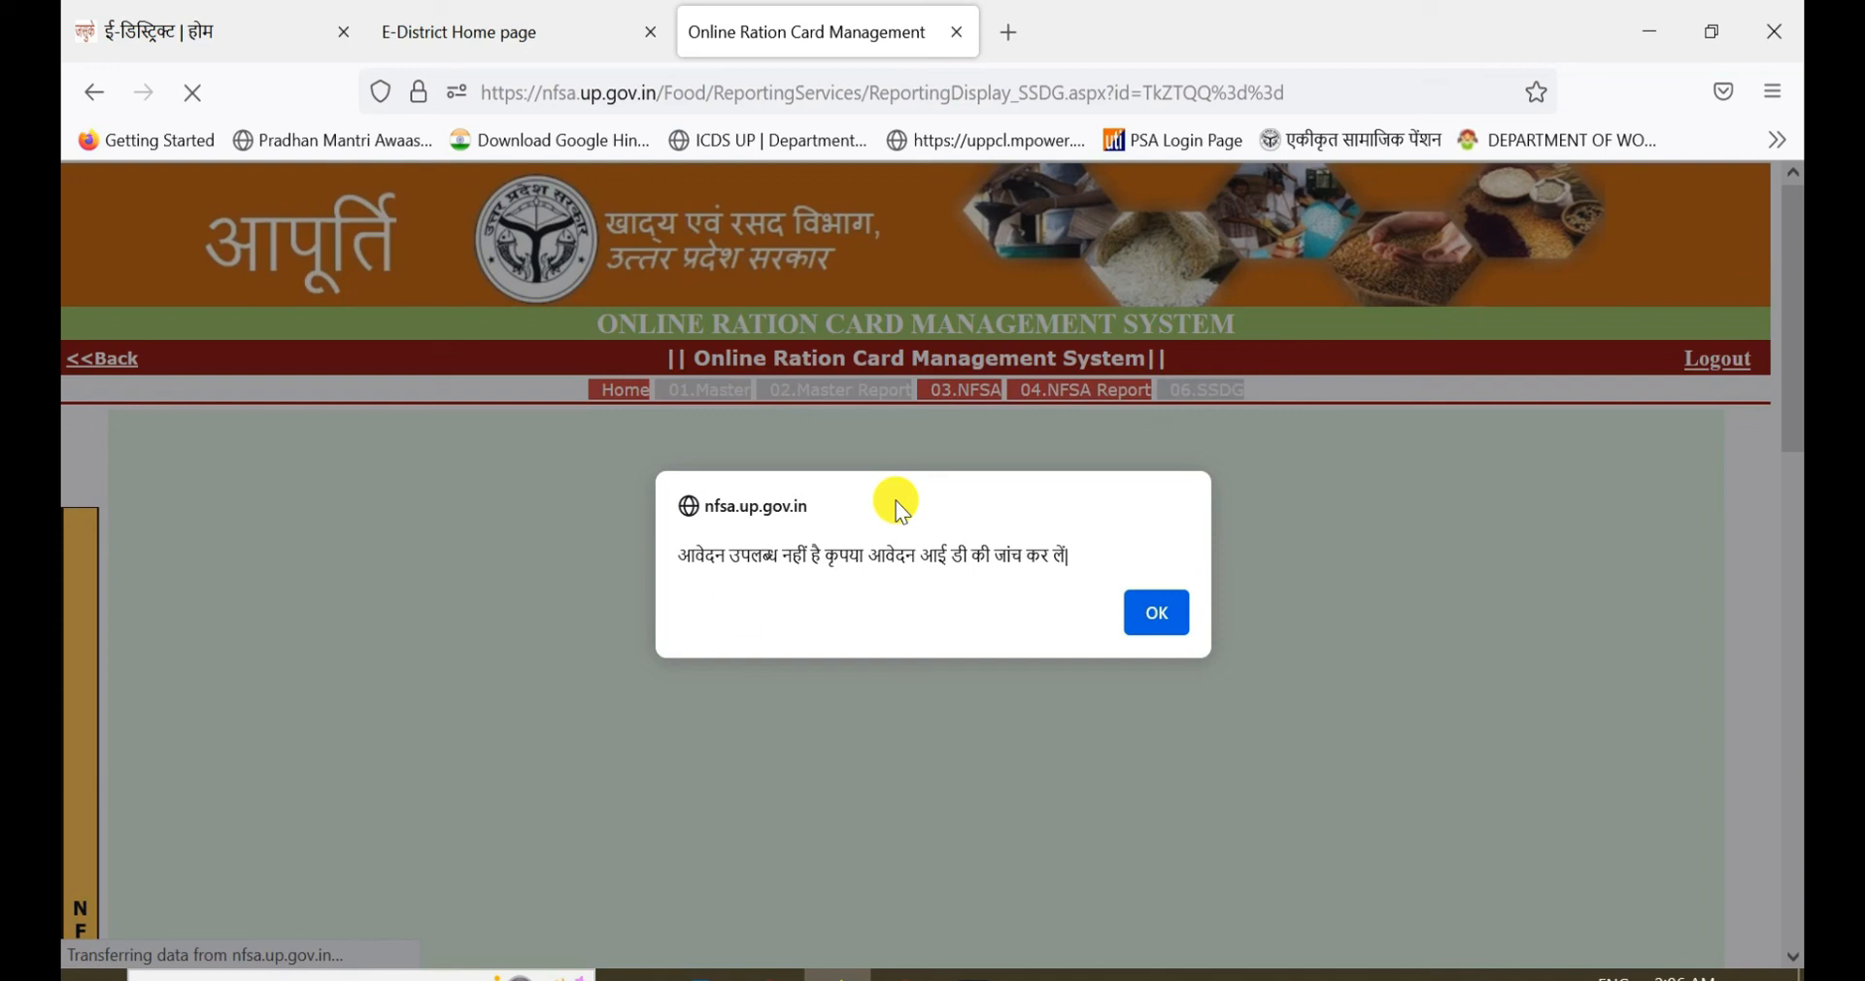
{"action": "left_click", "coordinate": [1158, 626]}
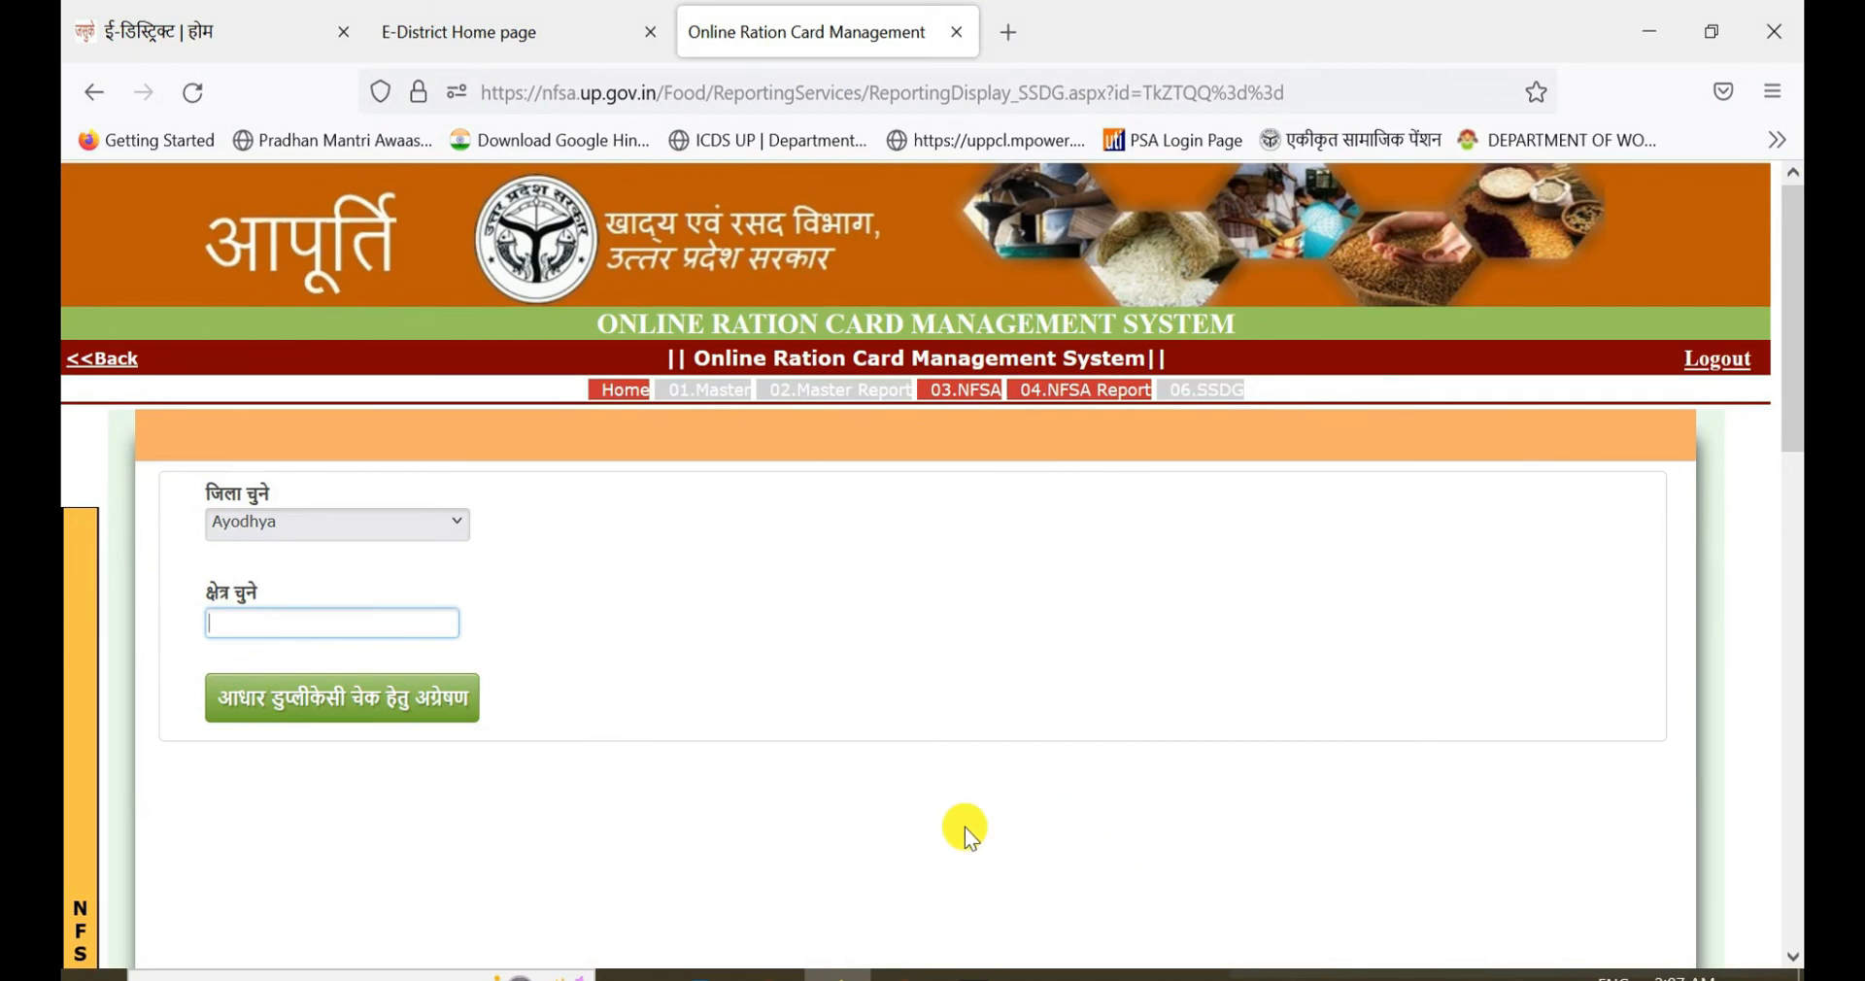
- Open राशन कार्ड पावती रसीद and search for the application's acknowledgement receipt with district Ayodhya and its ration card number
{"action": "scroll", "coordinate": [845, 770], "scroll_direction": "down", "scroll_amount": 3}
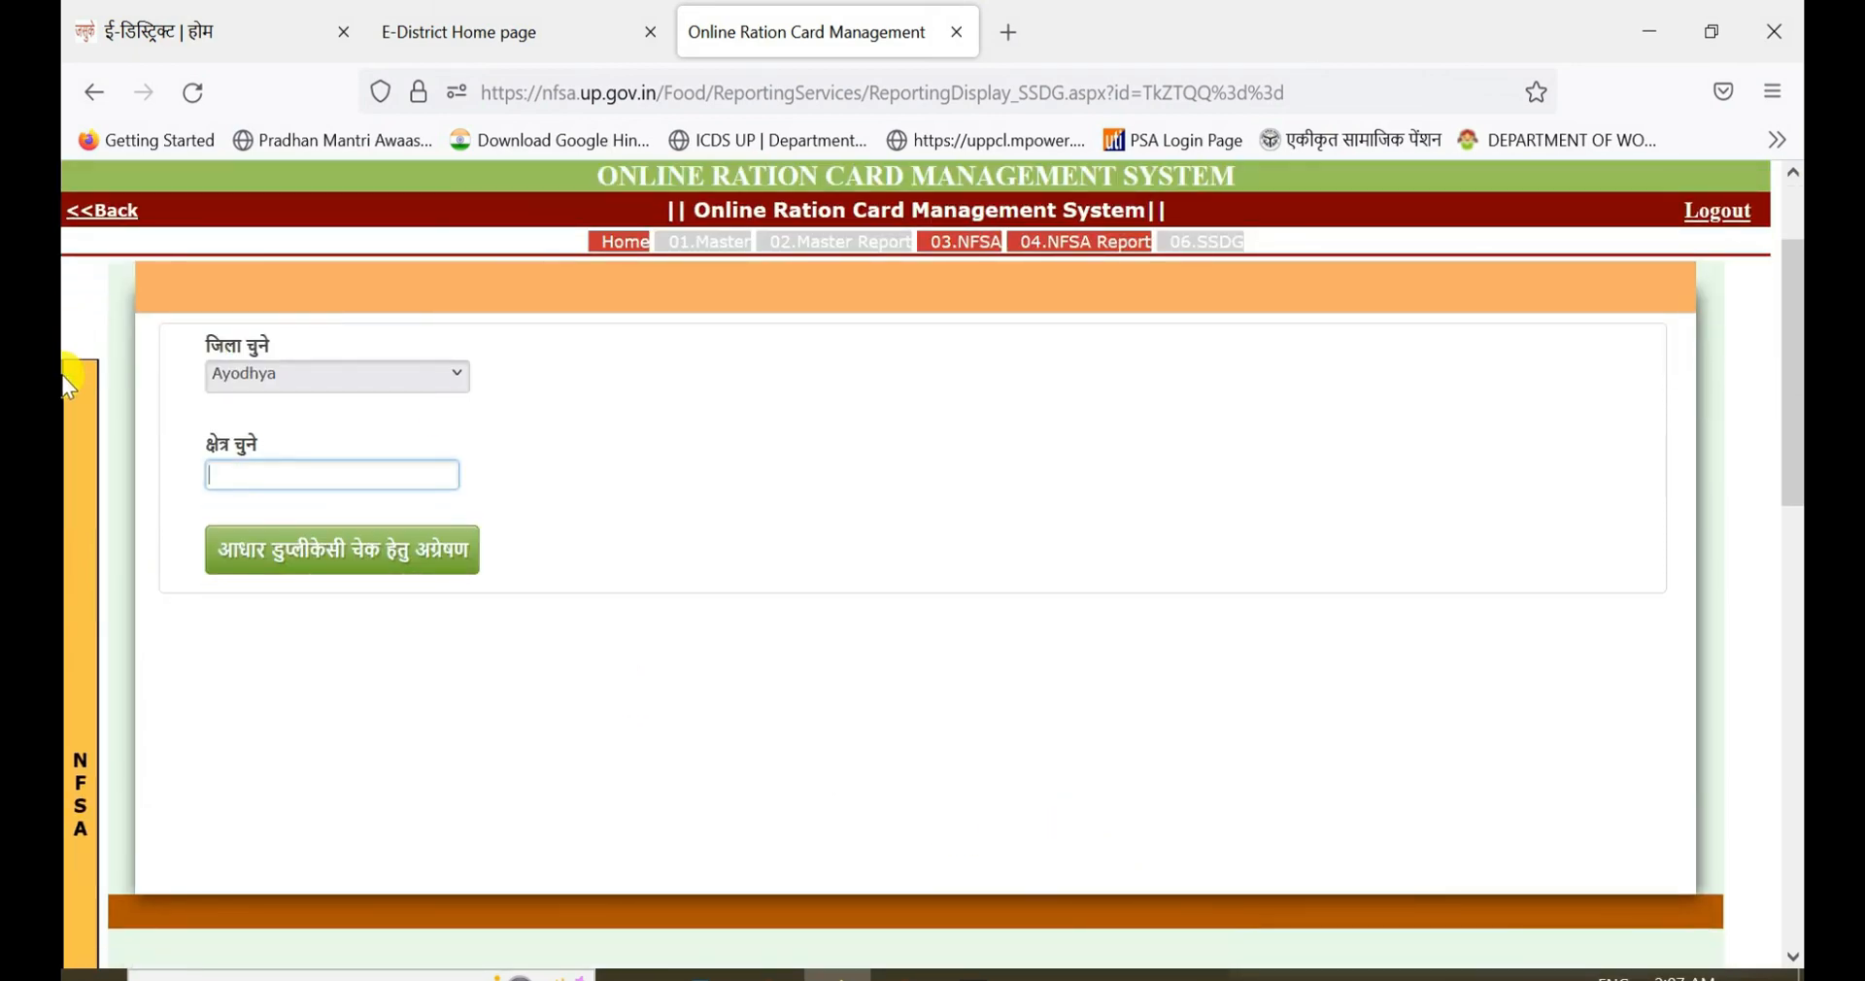
{"action": "mouse_move", "coordinate": [68, 384]}
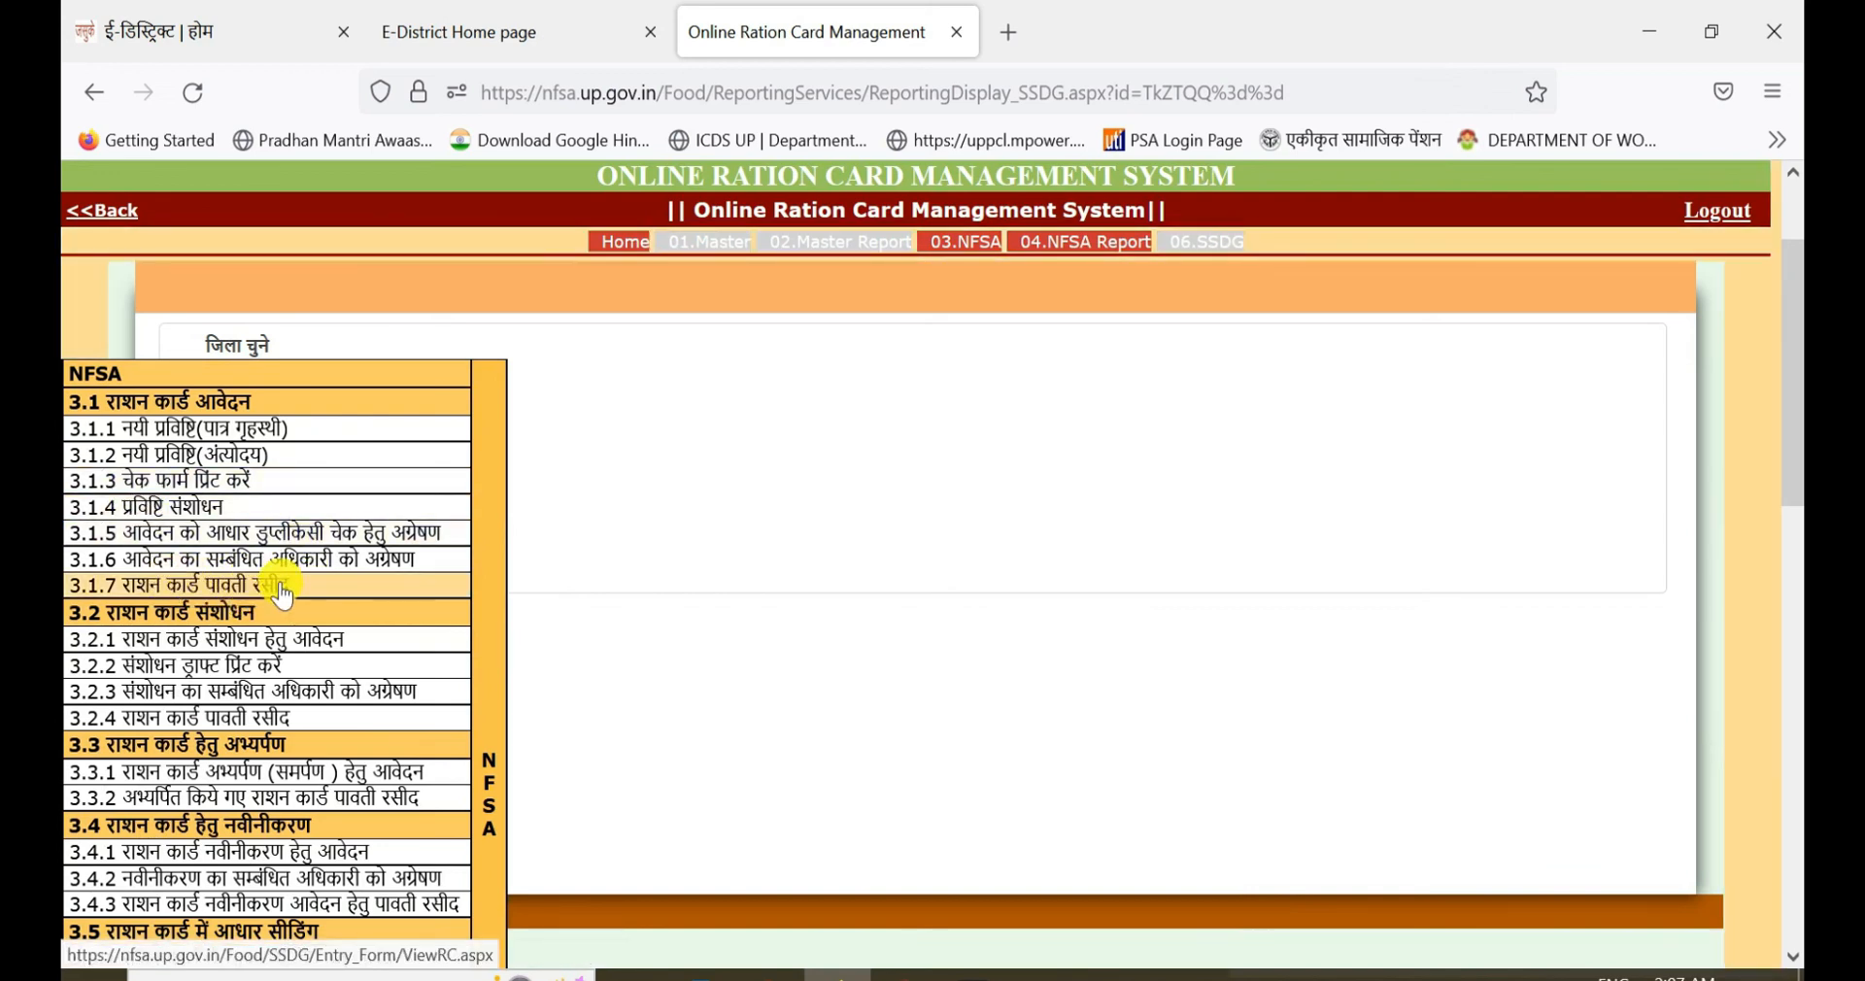
{"action": "left_click", "coordinate": [281, 589]}
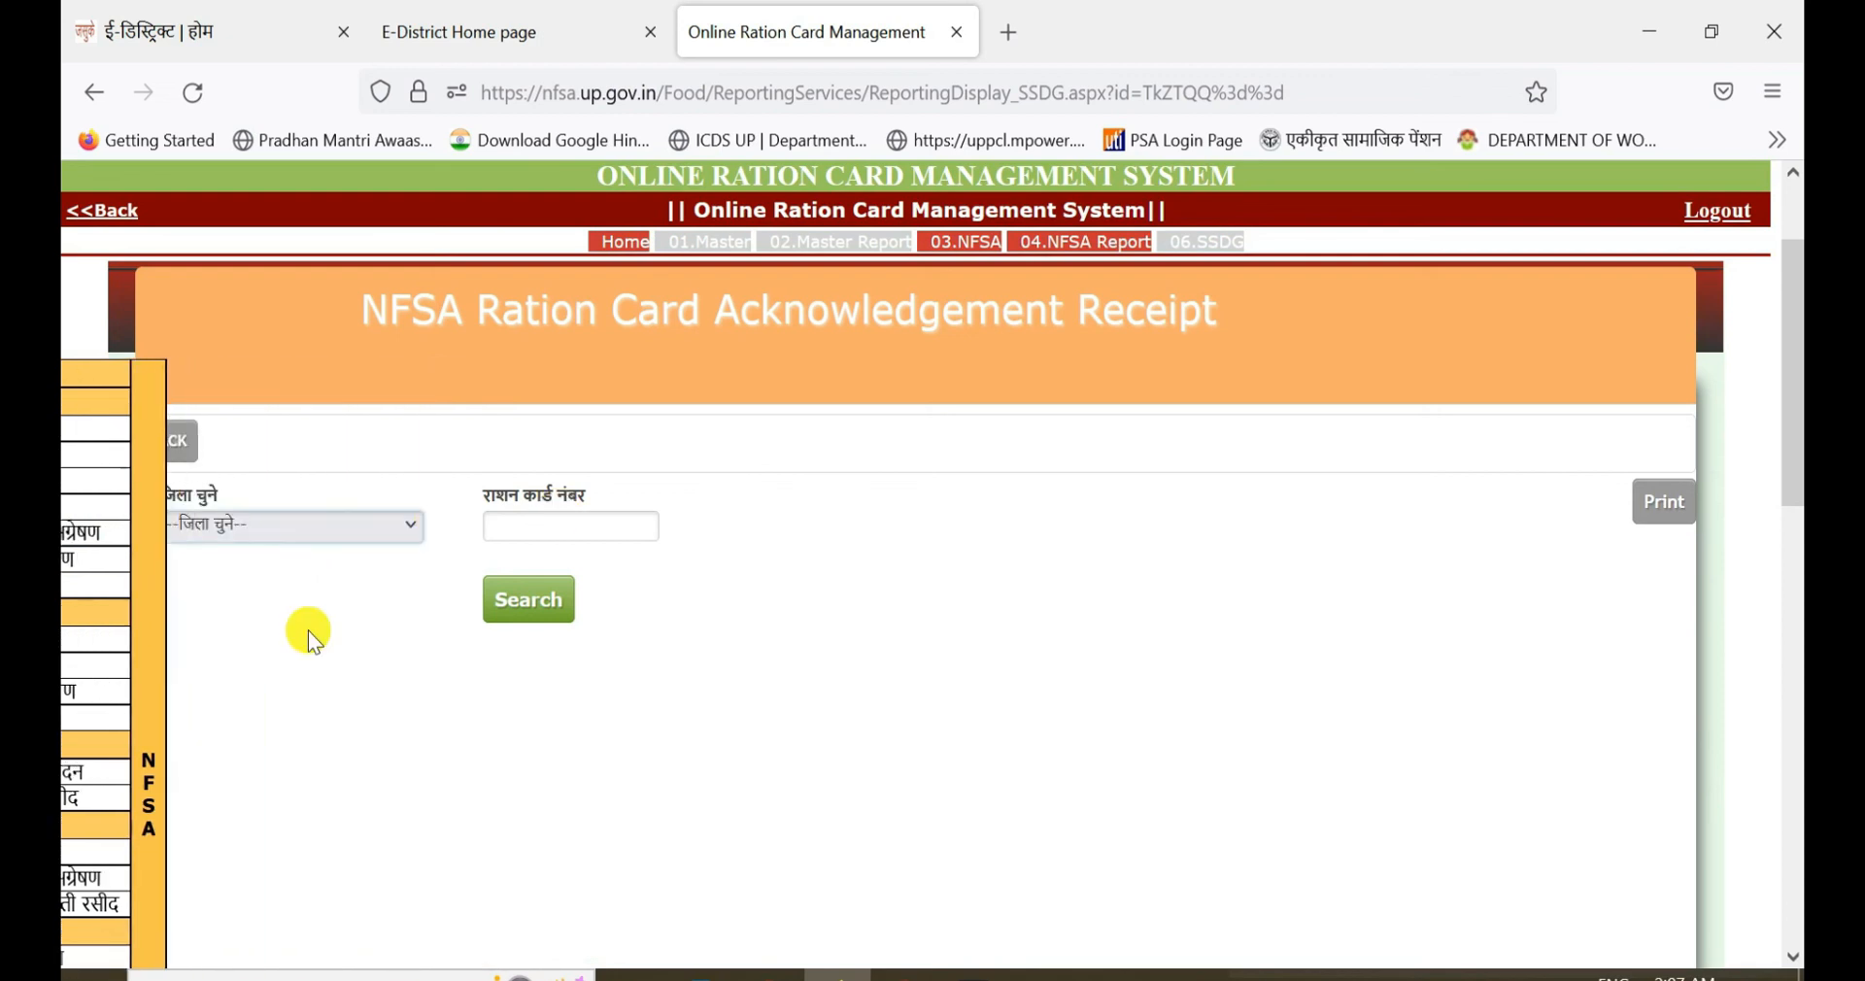
{"action": "left_click", "coordinate": [333, 529]}
{"action": "left_click", "coordinate": [250, 769]}
{"action": "left_click", "coordinate": [537, 530]}
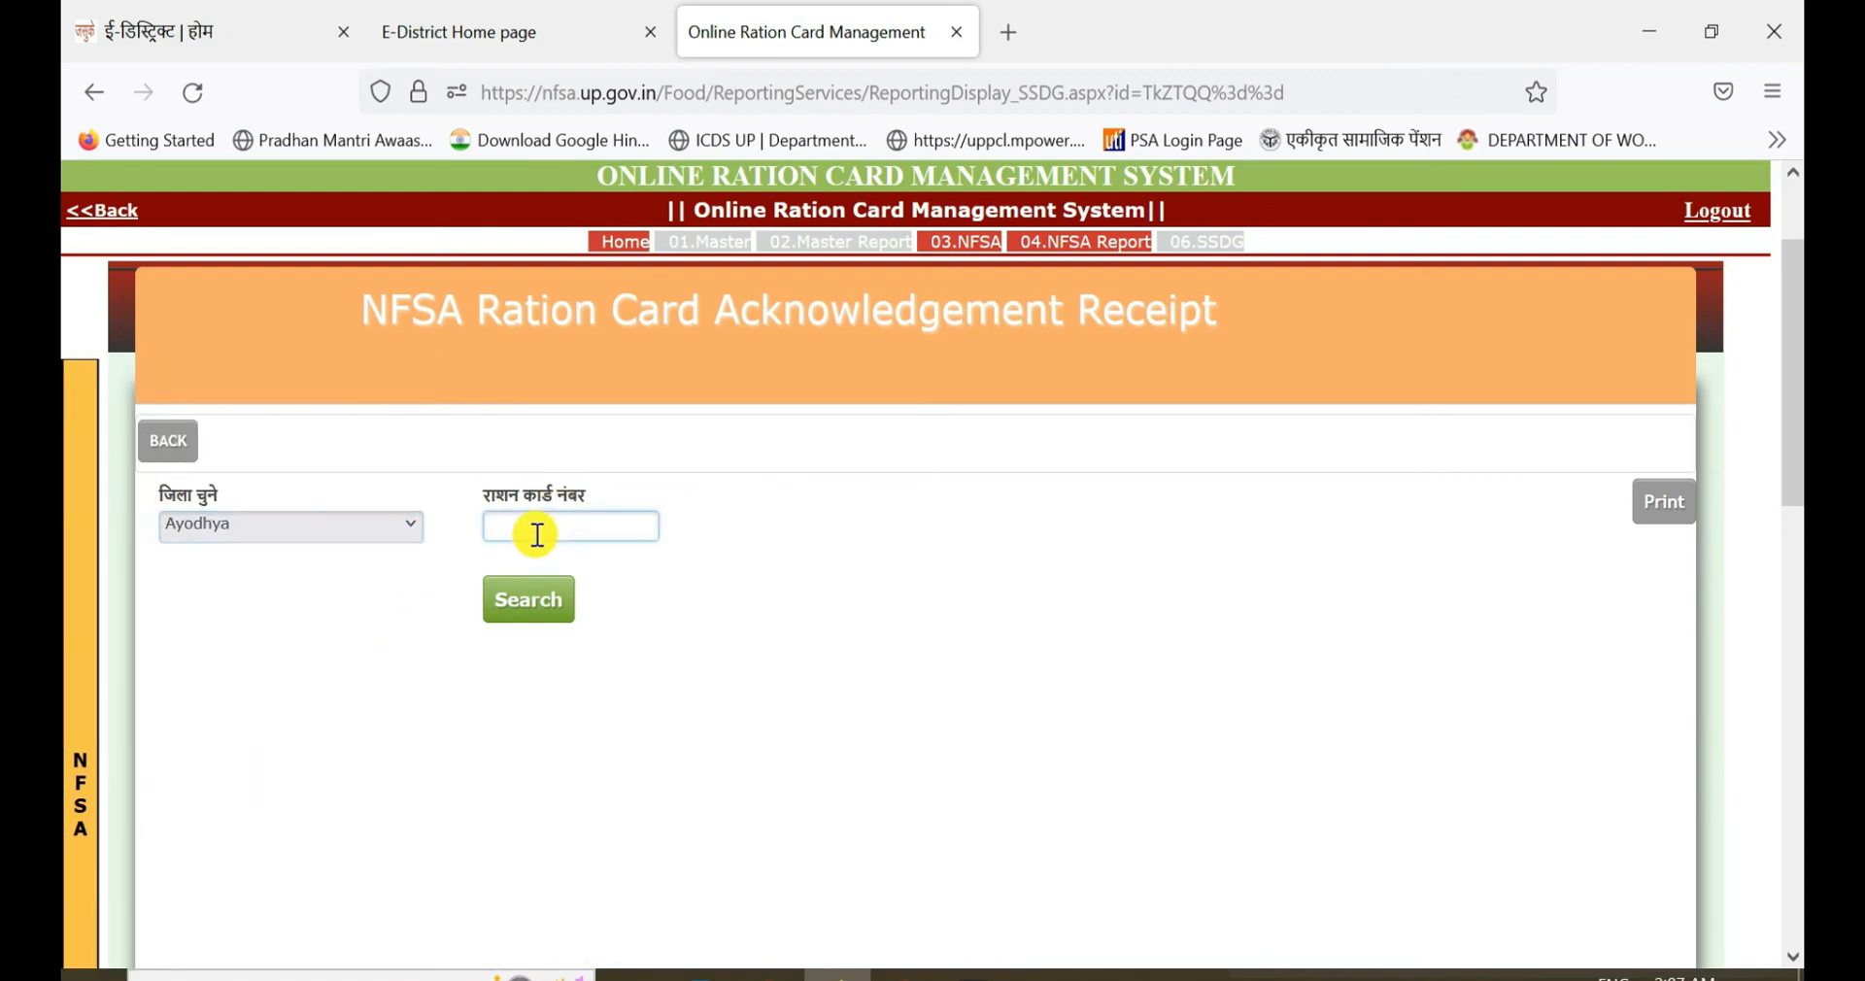
{"action": "left_click", "coordinate": [540, 602]}
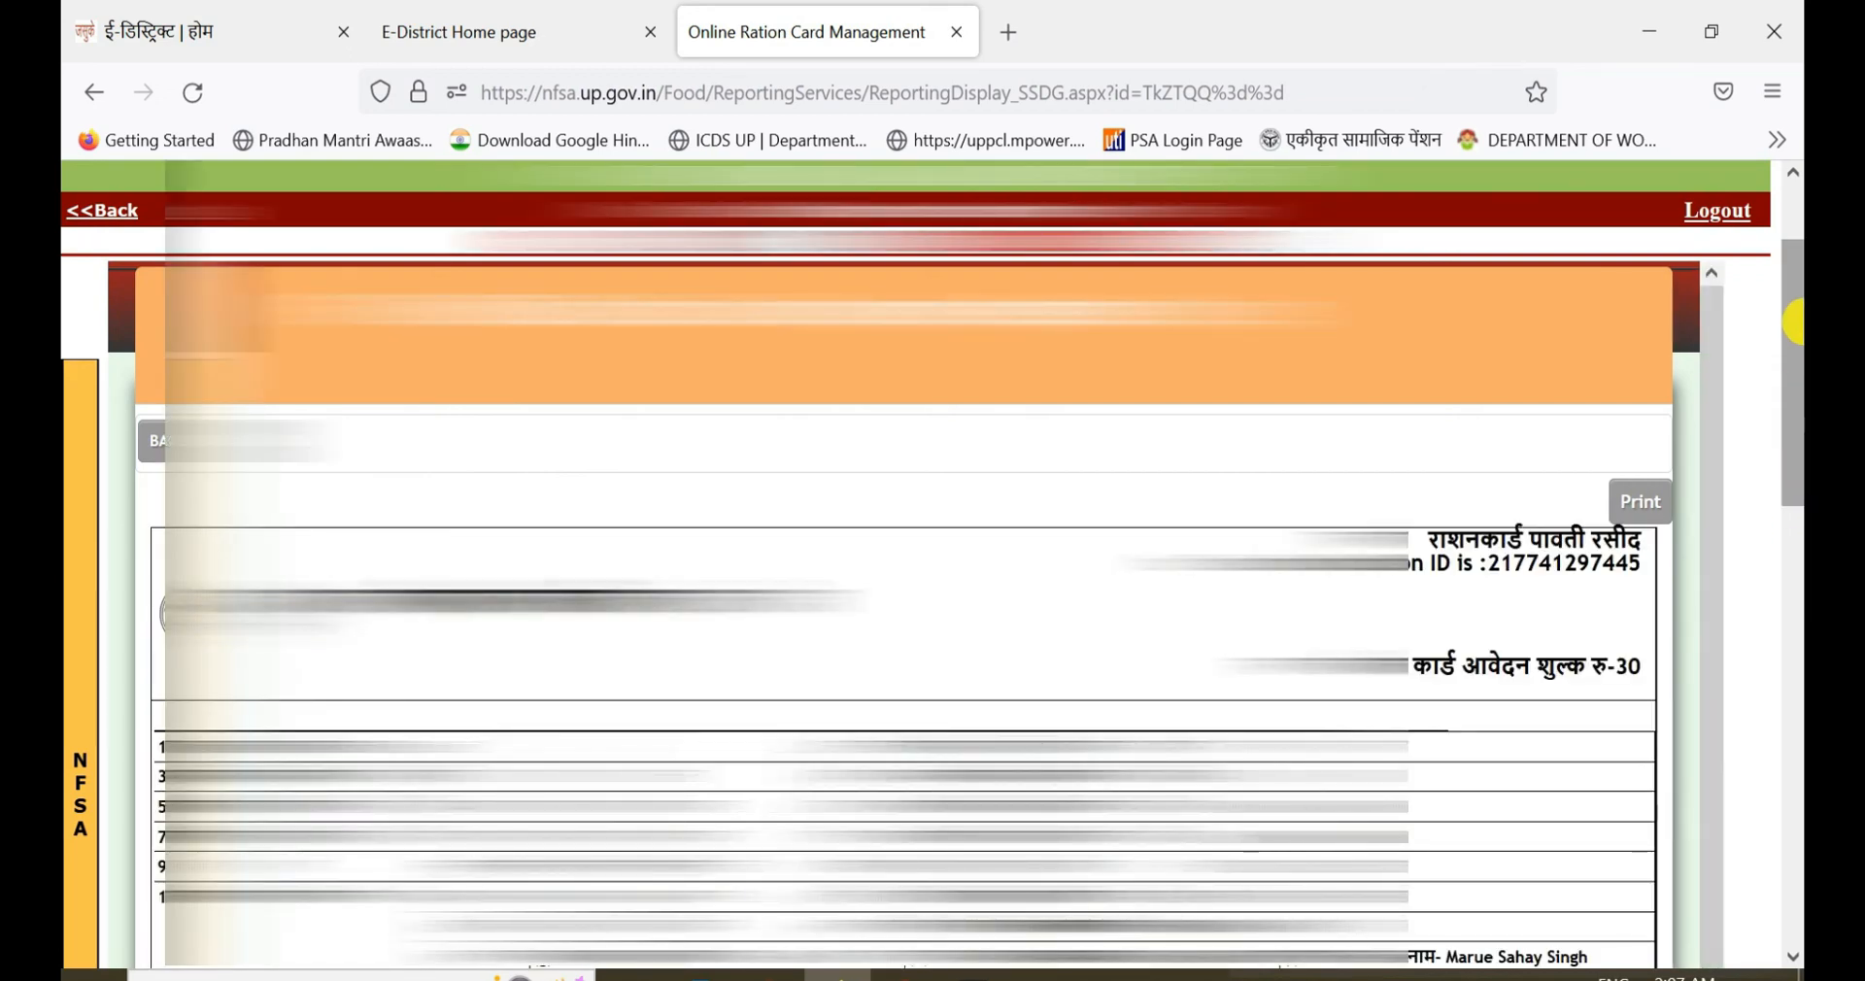
- Look through the acknowledgement receipt's applicant details, family member incomes, attachments and eligibility criteria
{"action": "left_click_drag", "start_coordinate": [1794, 320], "coordinate": [1795, 347]}
{"action": "scroll", "coordinate": [1793, 470], "scroll_direction": "down", "scroll_amount": 10}
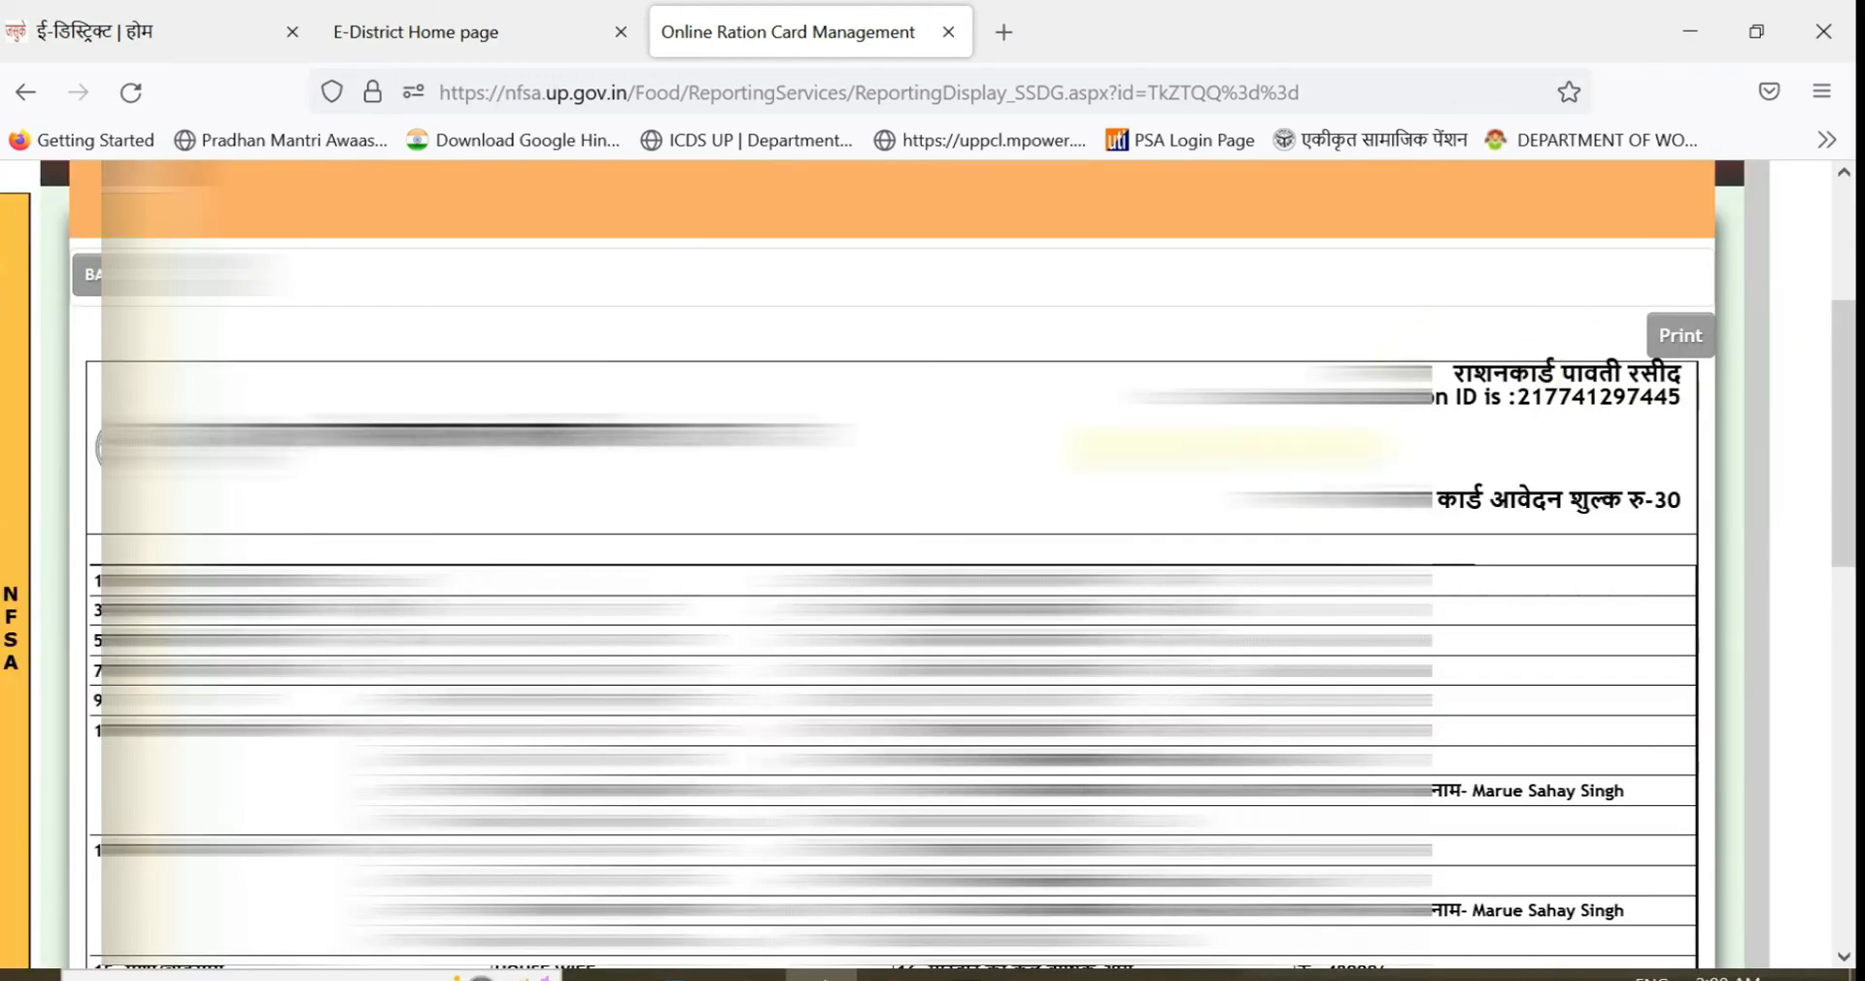
{"action": "scroll", "coordinate": [1545, 365], "scroll_direction": "down", "scroll_amount": 5}
{"action": "scroll", "coordinate": [892, 563], "scroll_direction": "down", "scroll_amount": 10}
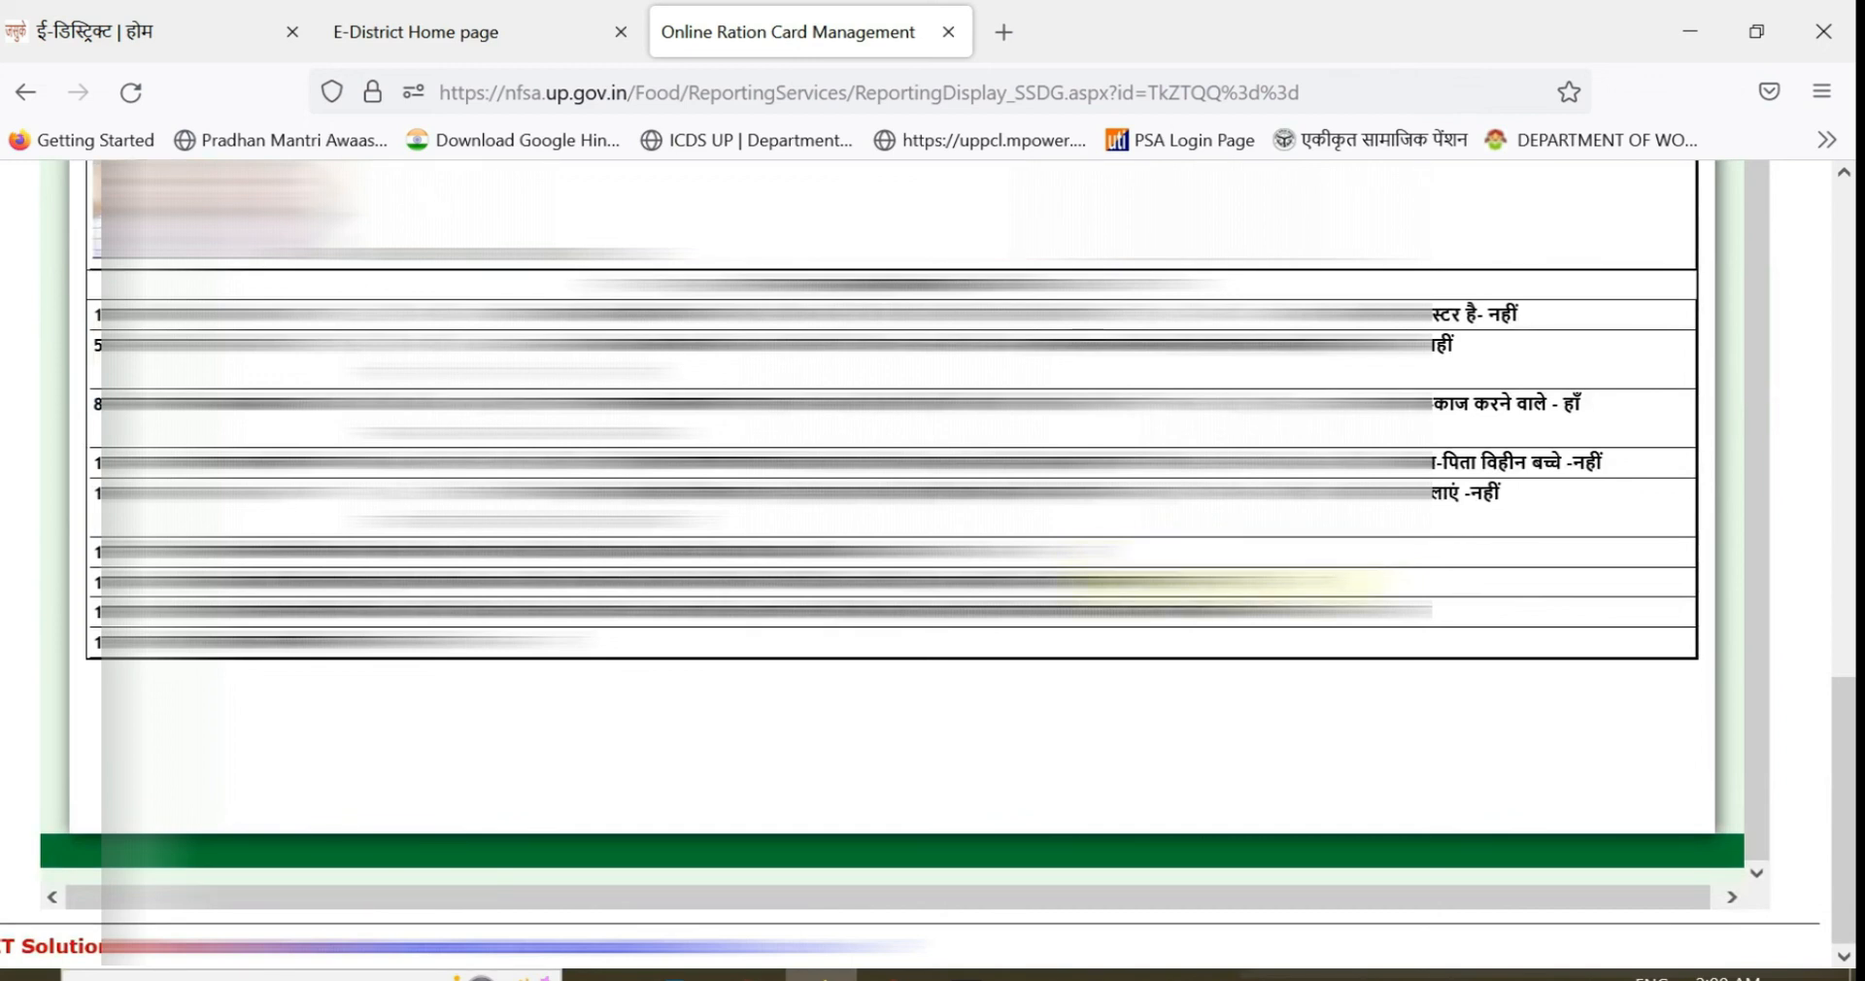
{"action": "scroll", "coordinate": [892, 525], "scroll_direction": "up", "scroll_amount": 4}
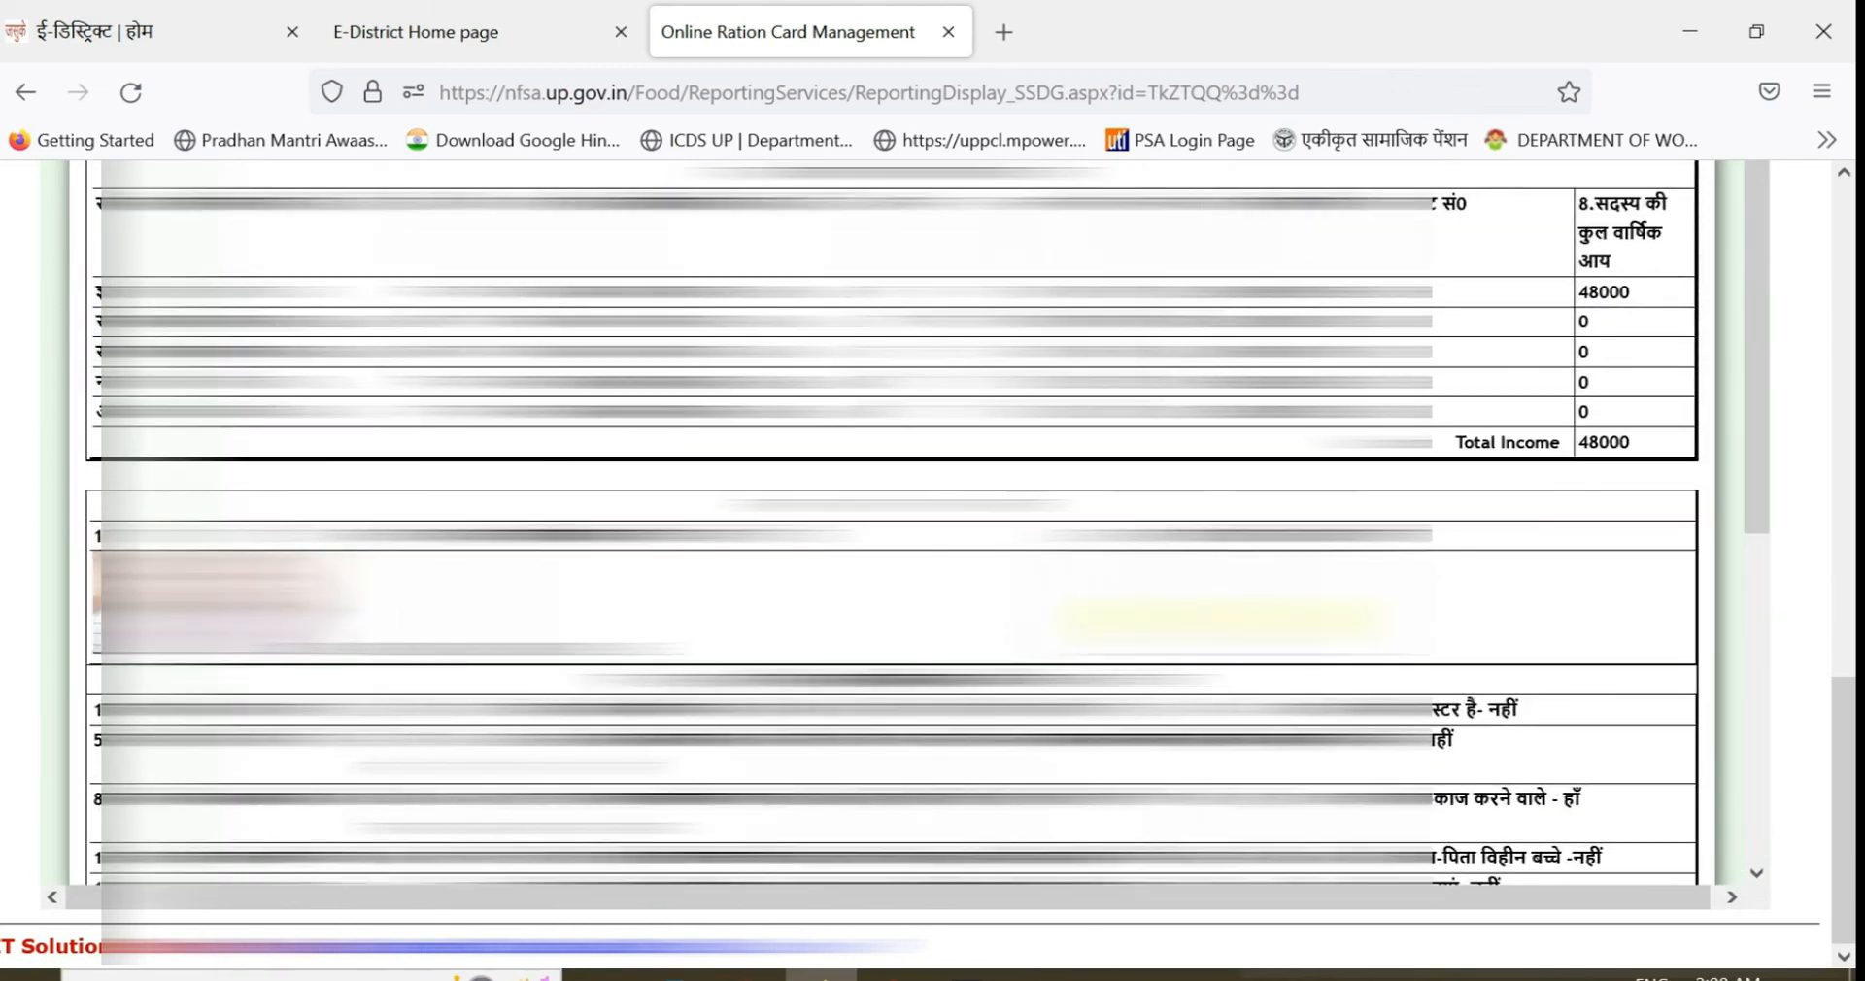
{"action": "scroll", "coordinate": [892, 563], "scroll_direction": "up", "scroll_amount": 8}
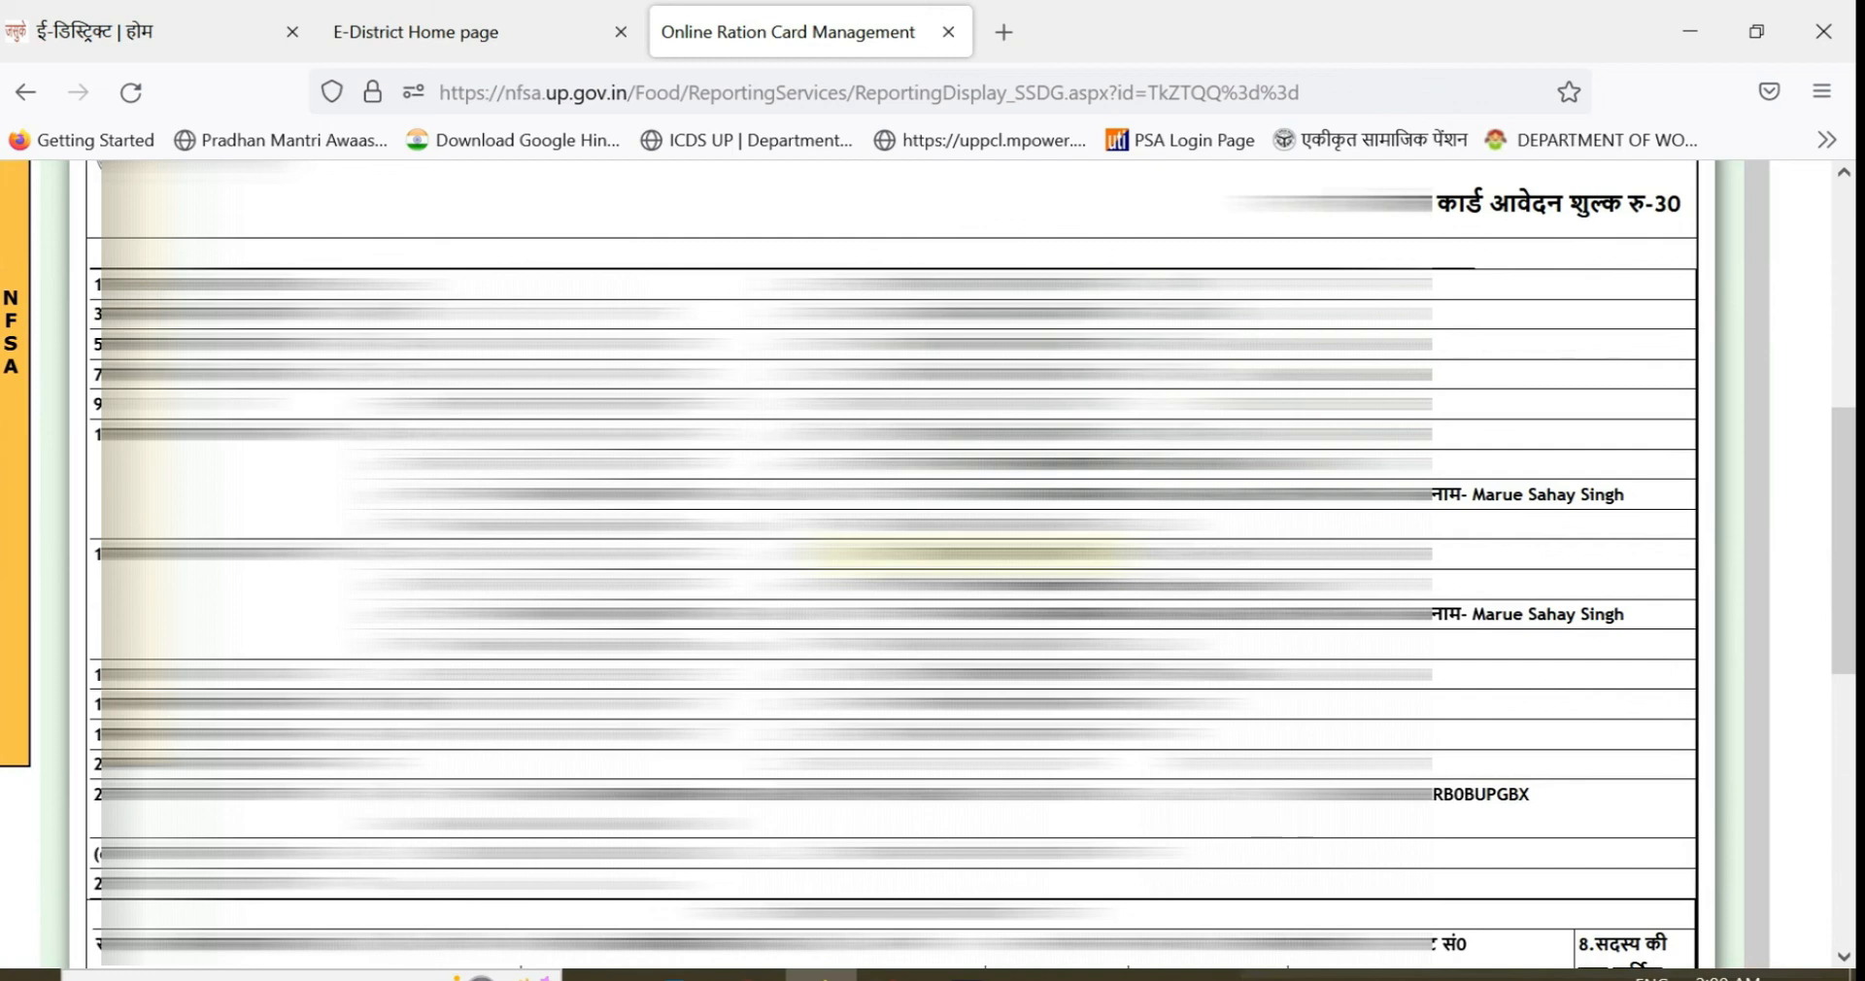
{"action": "scroll", "coordinate": [892, 564], "scroll_direction": "up", "scroll_amount": 3}
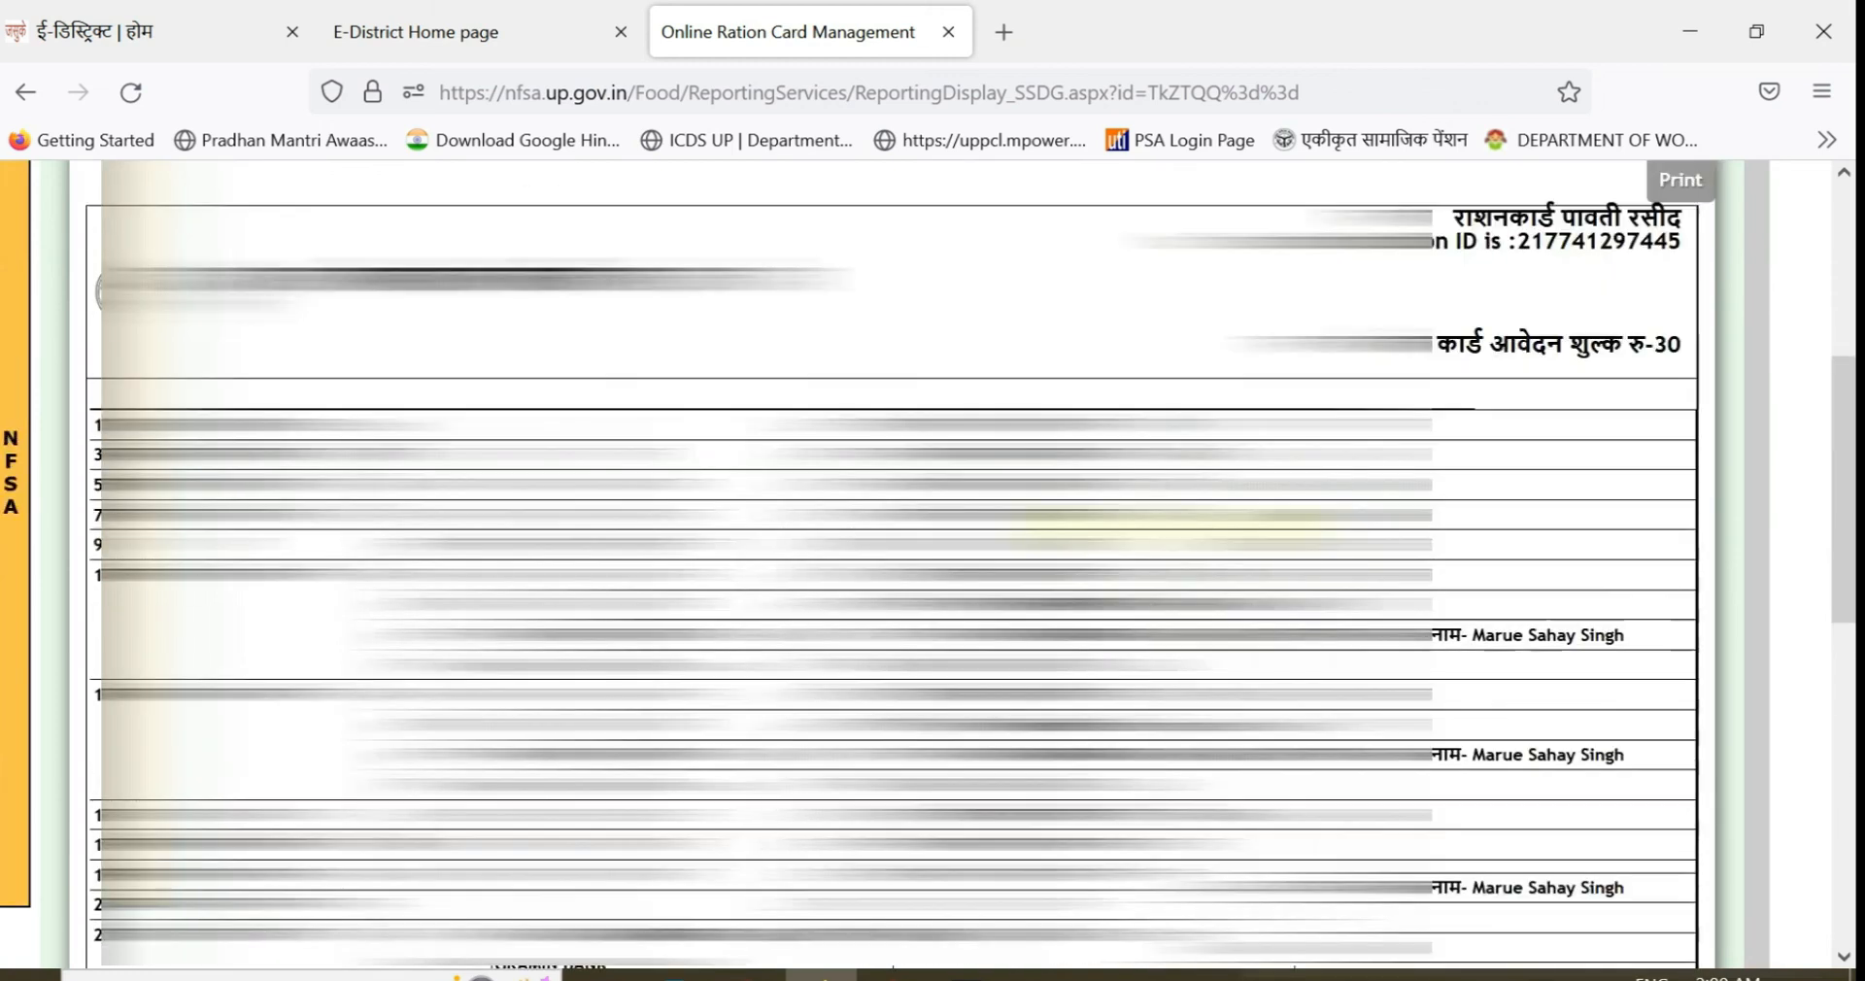